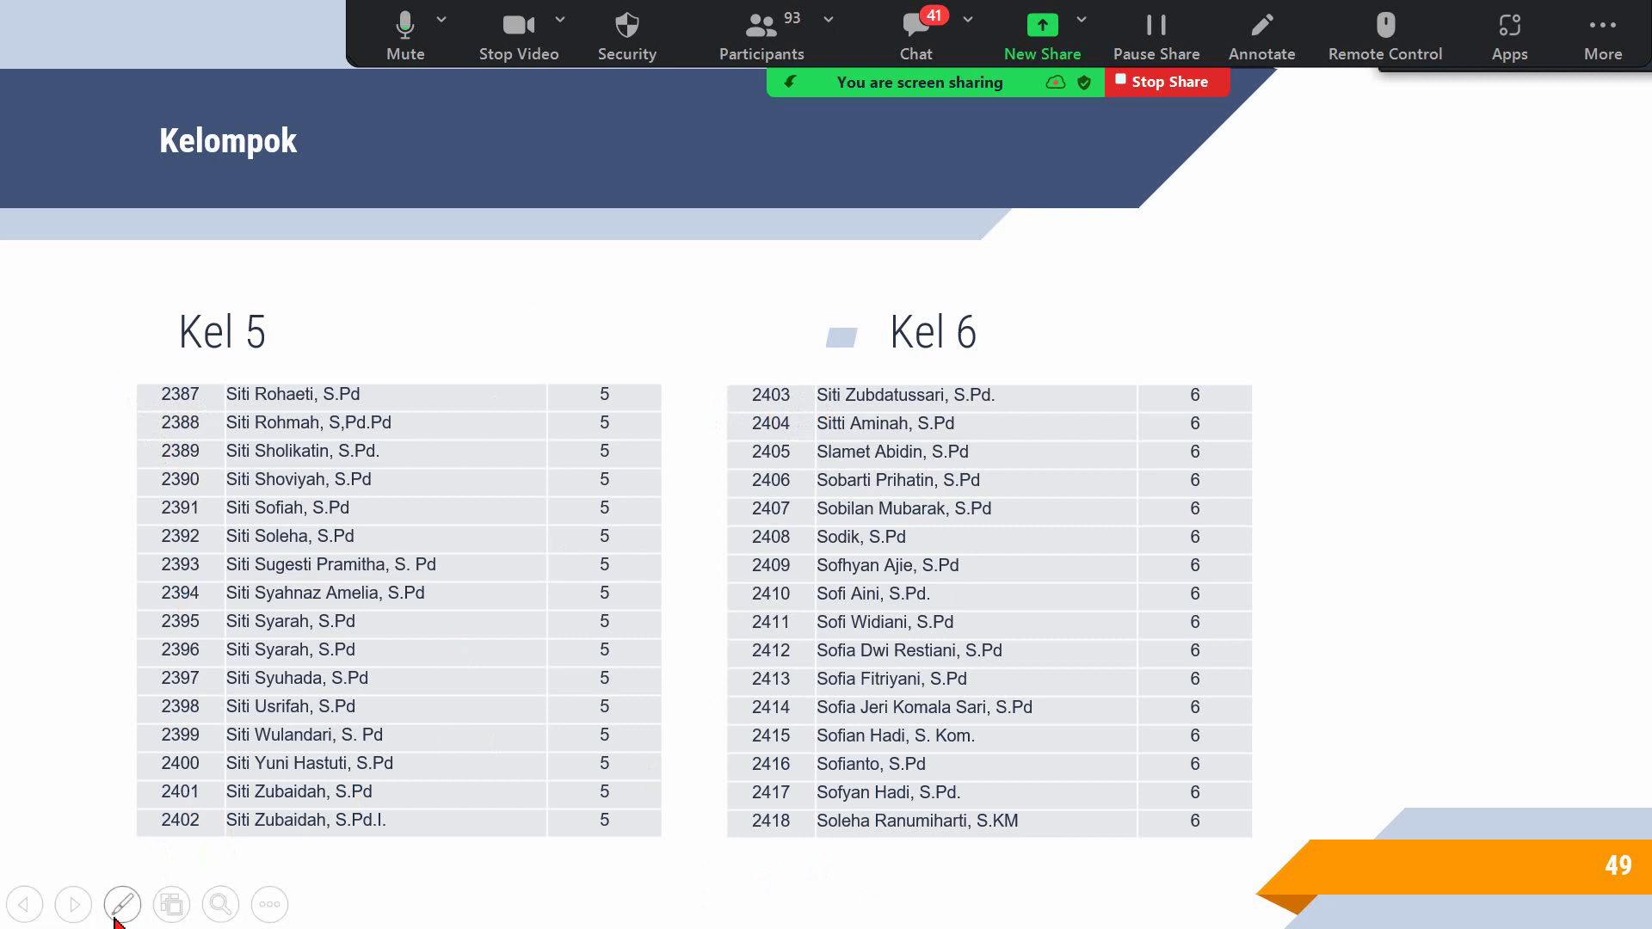
- Go back to the Kel 1 and Kel 2 slide, review the group lists up to Kel 6, and advance to the Waktu slide
left_click(23, 905)
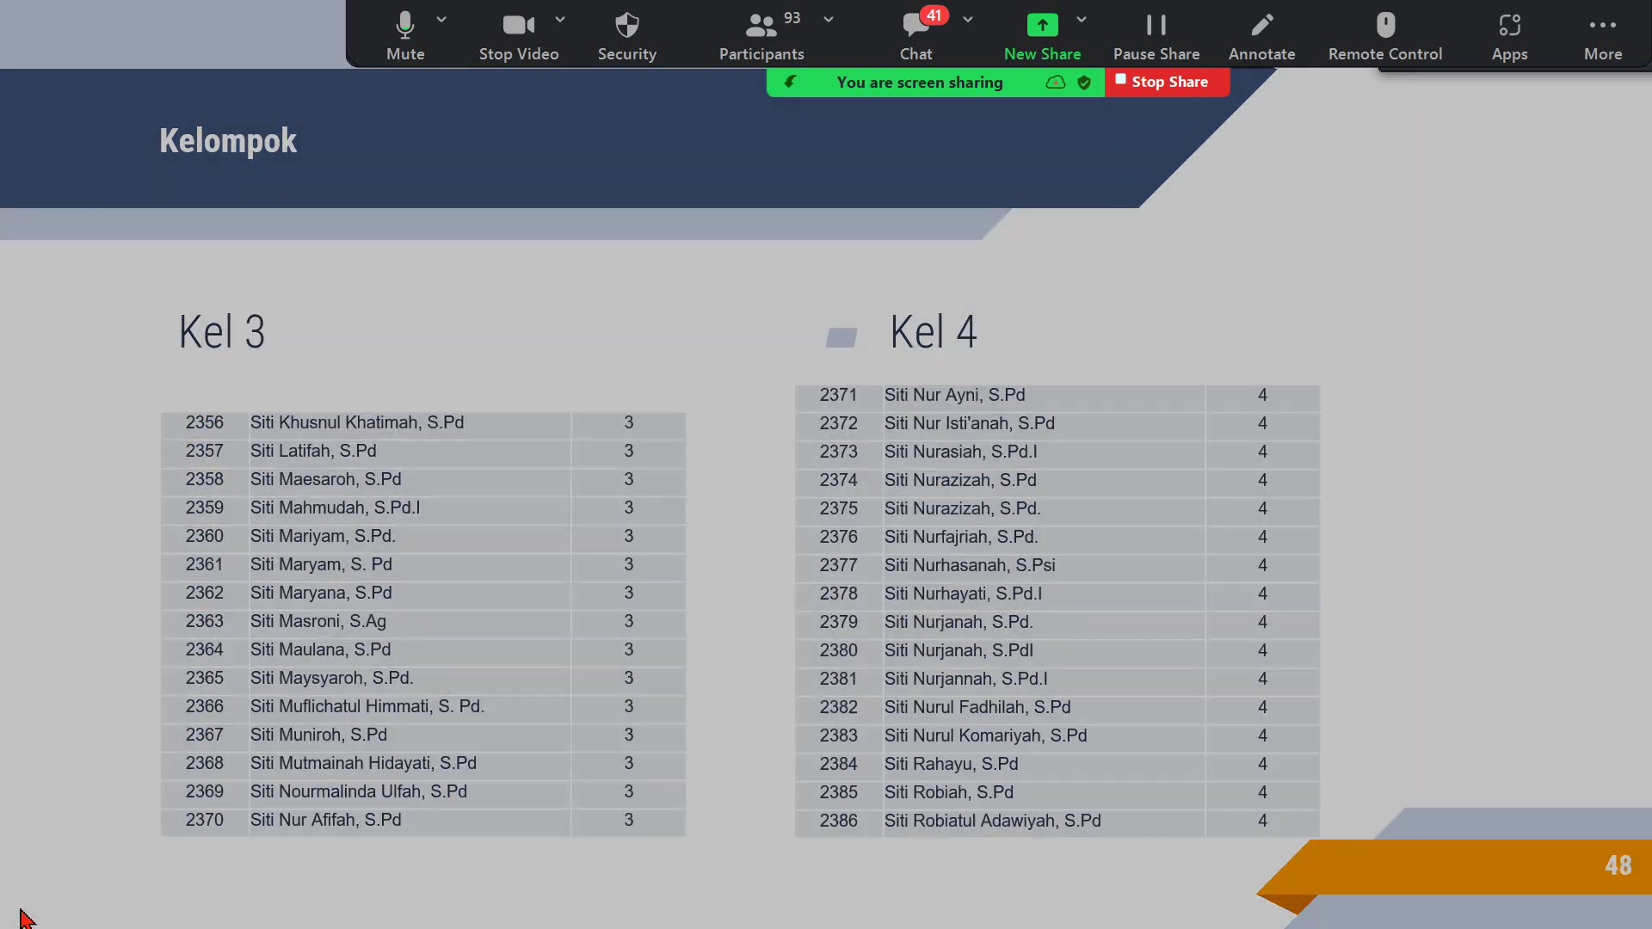
left_click(24, 905)
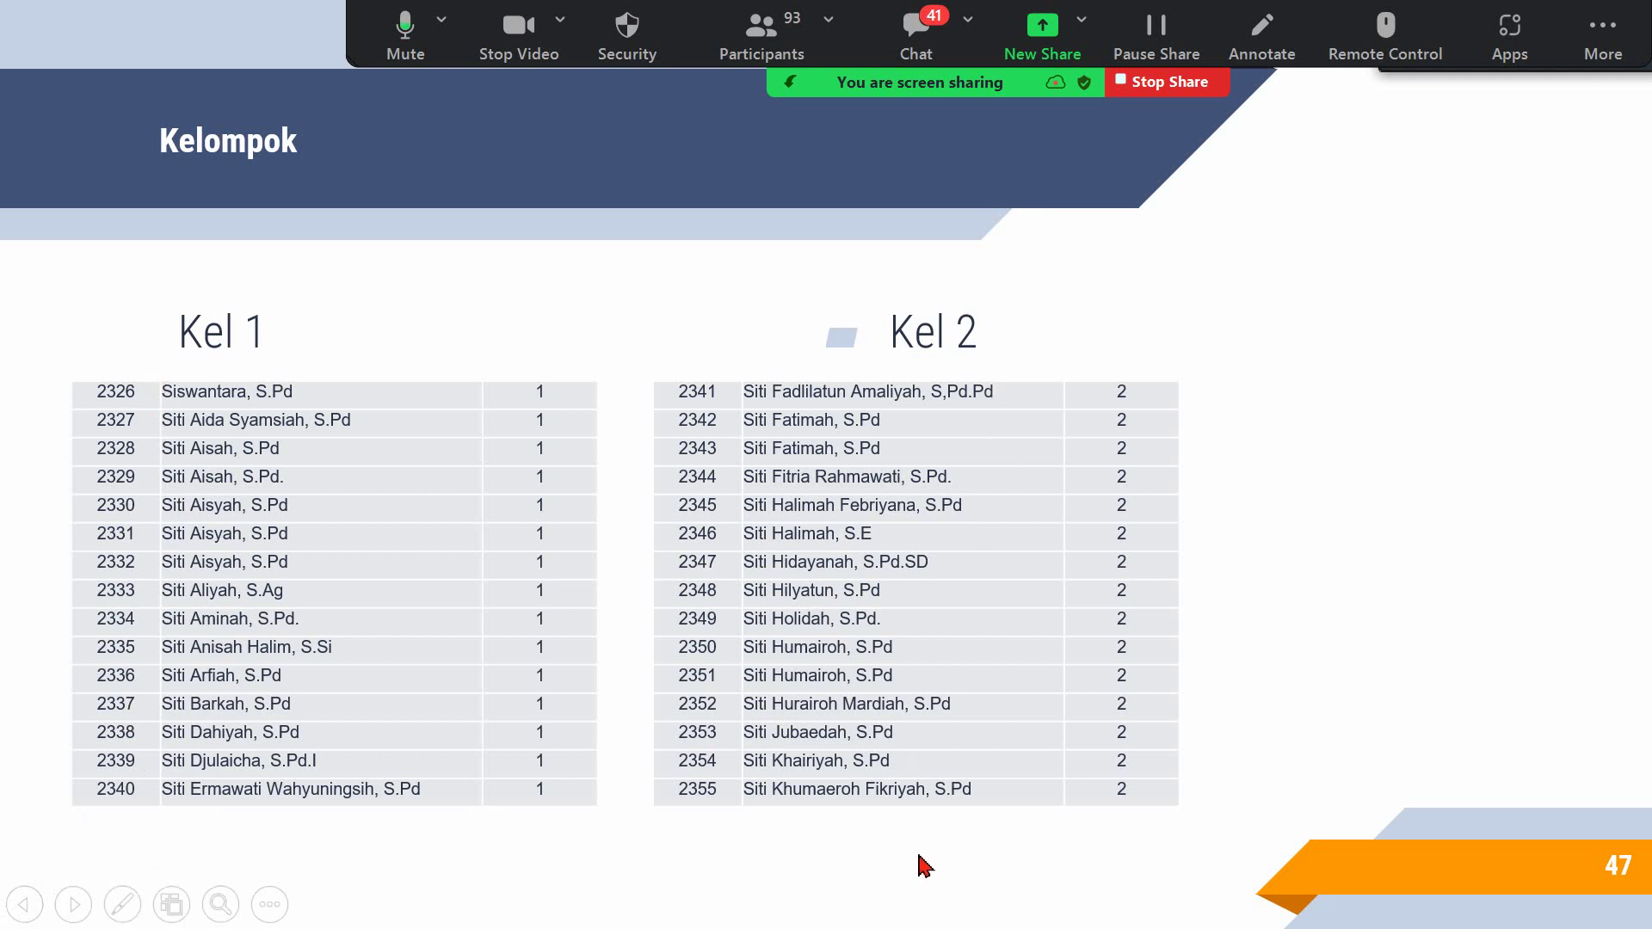
left_click(72, 905)
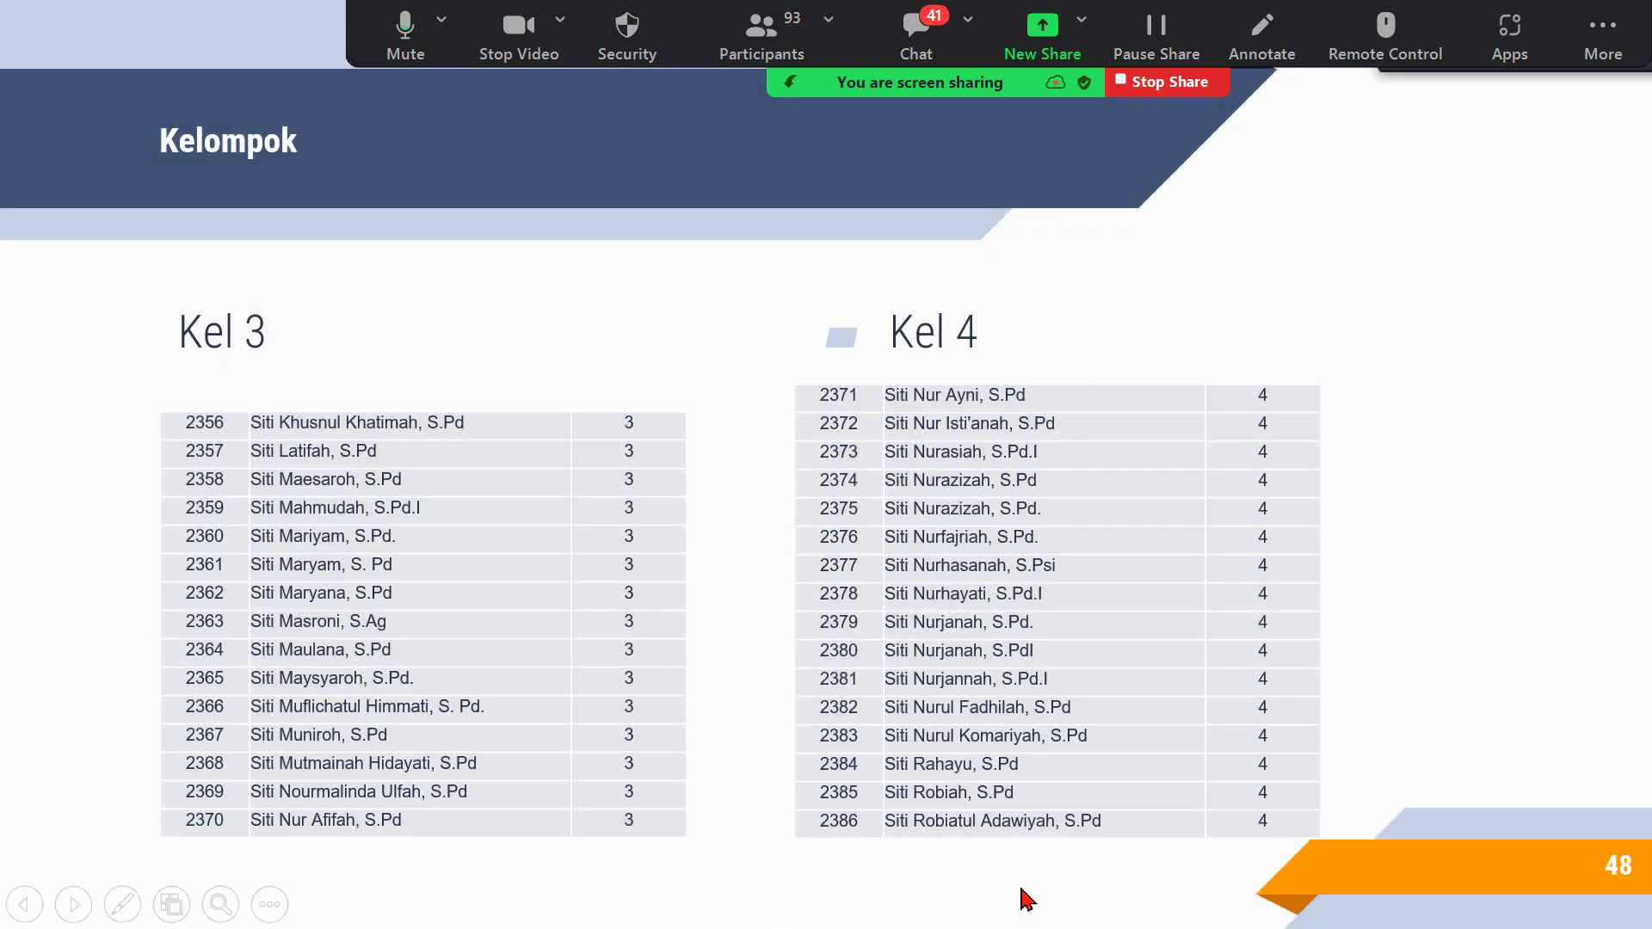
left_click(73, 906)
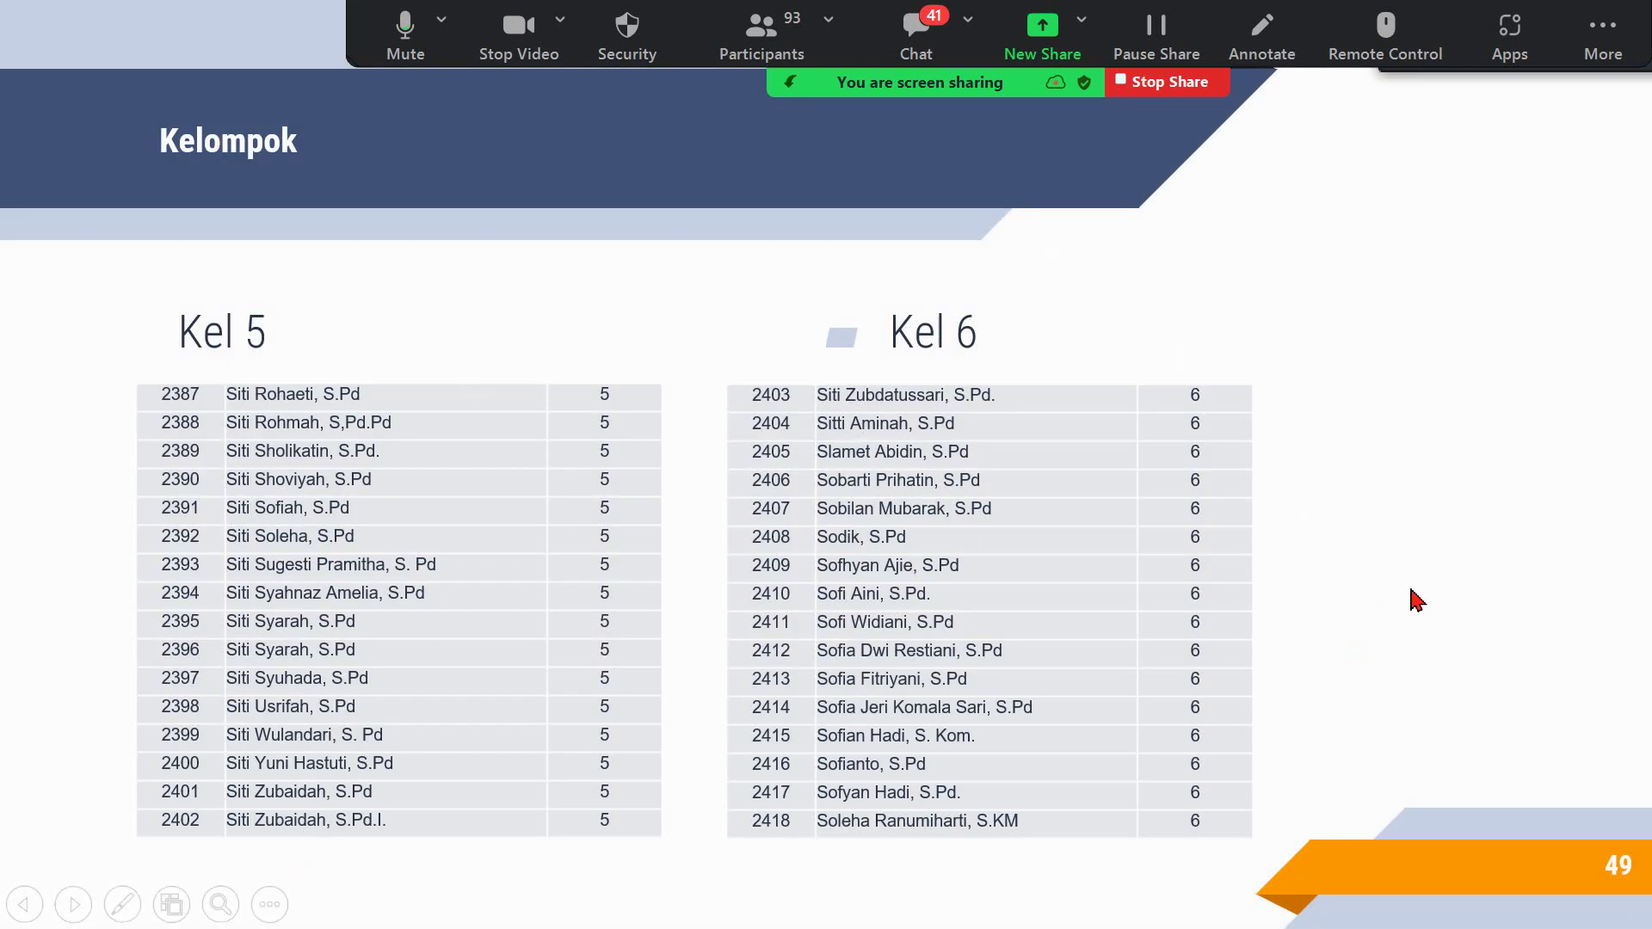
key("Right")
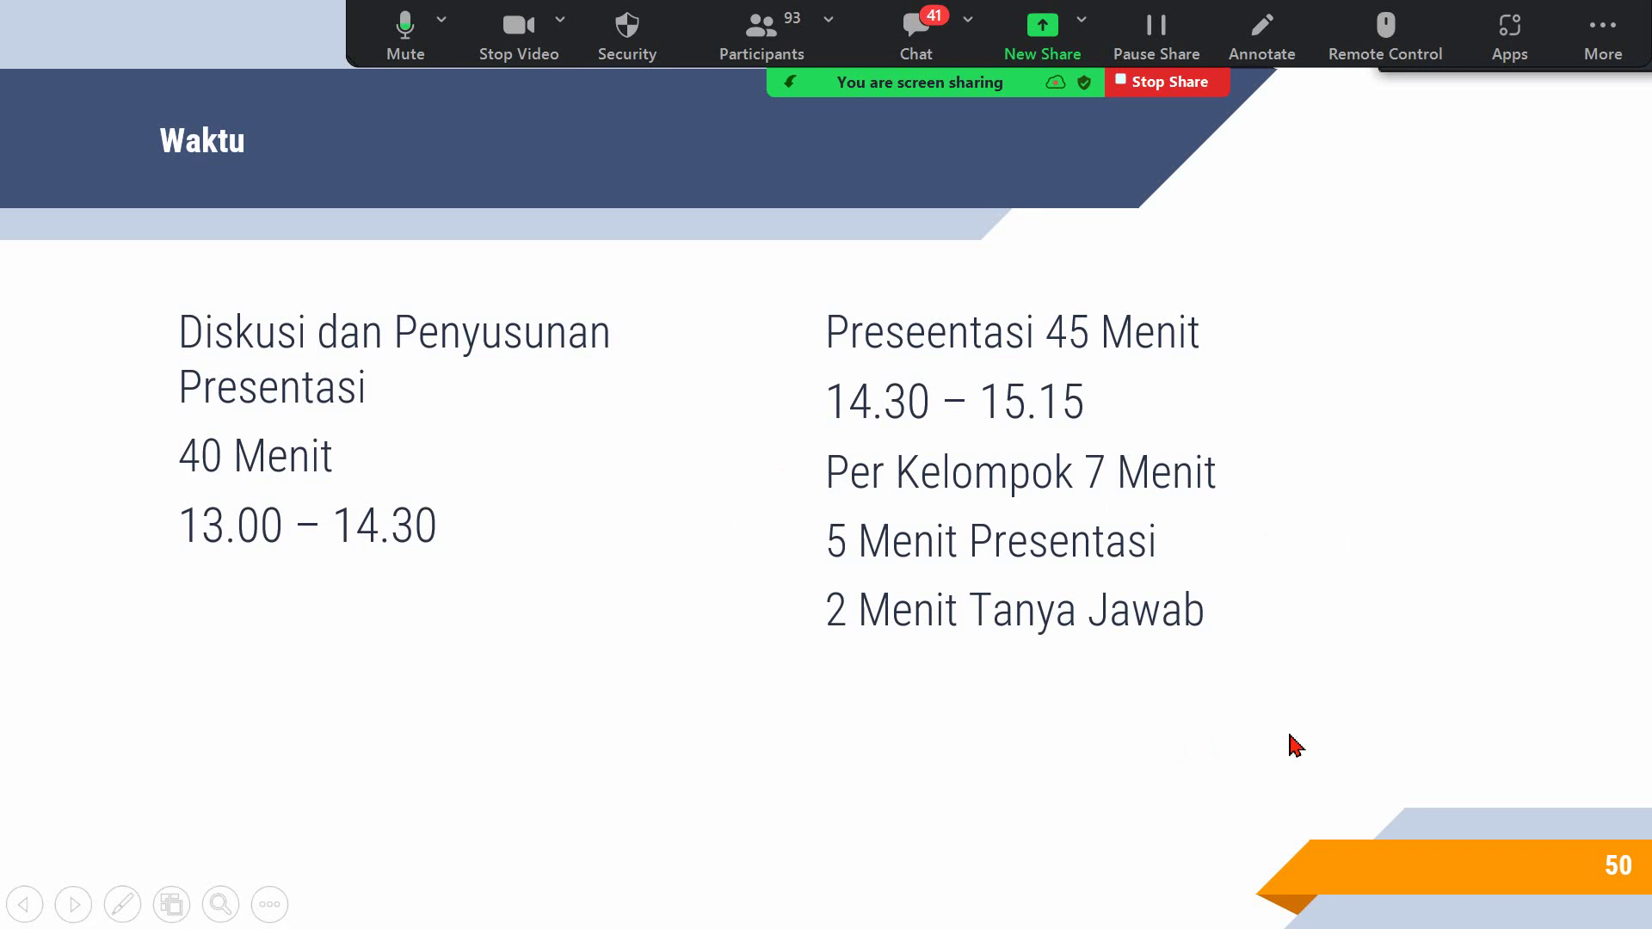
- Advance through the thank-you, material link and LINK ABSEN slides and end the slide show
left_click(922, 753)
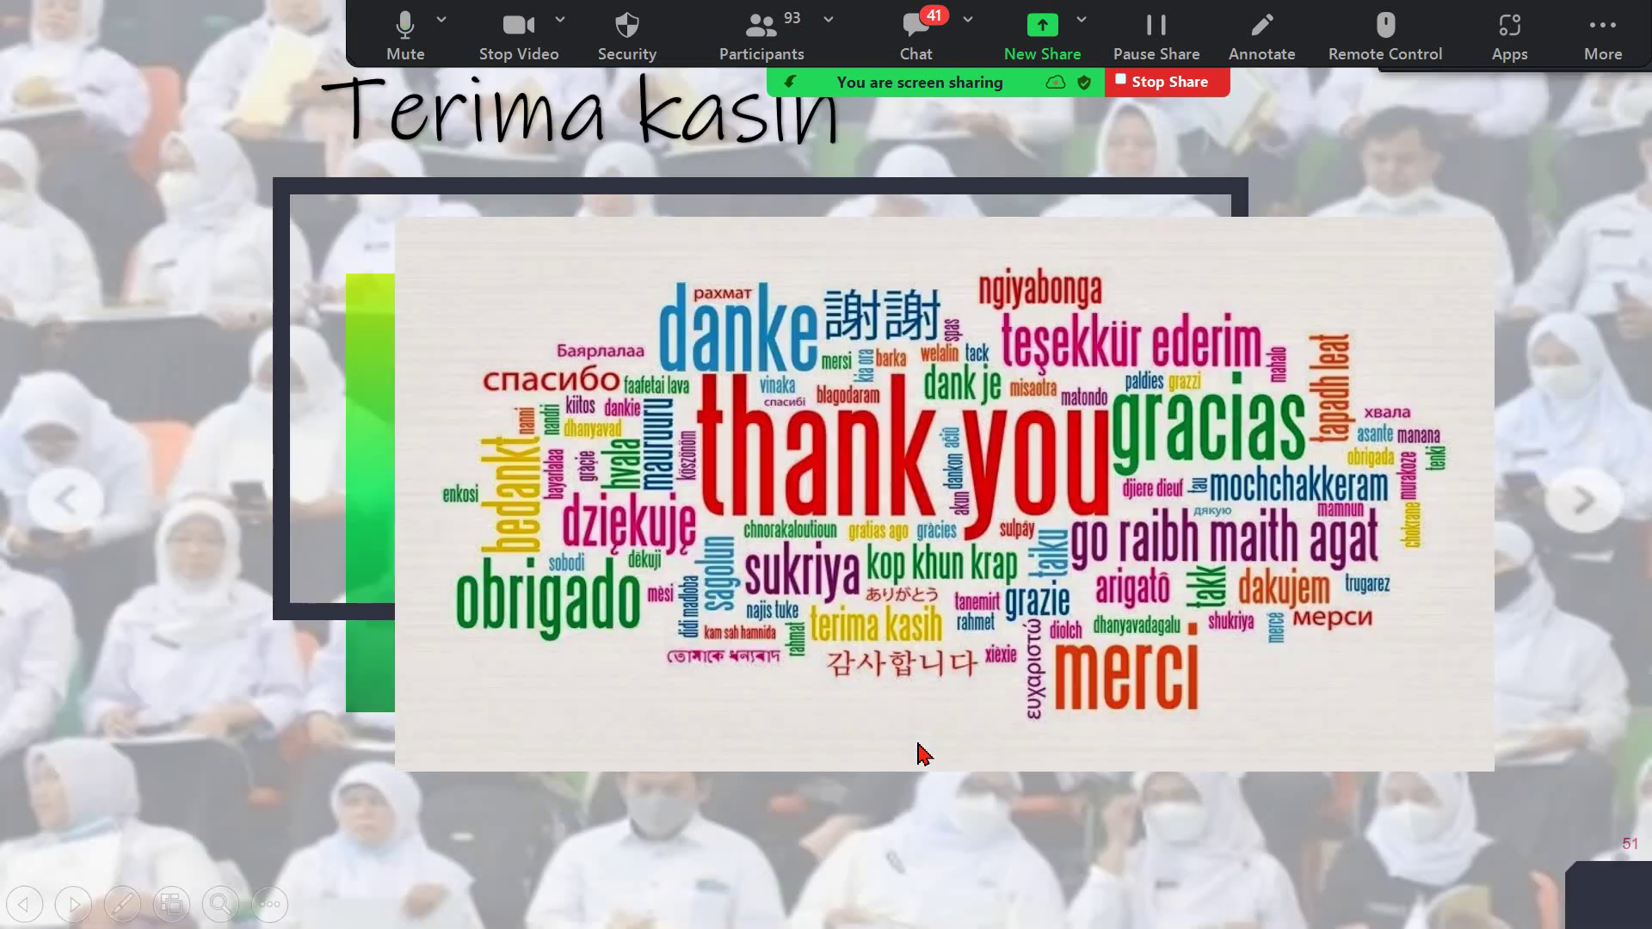
left_click(923, 754)
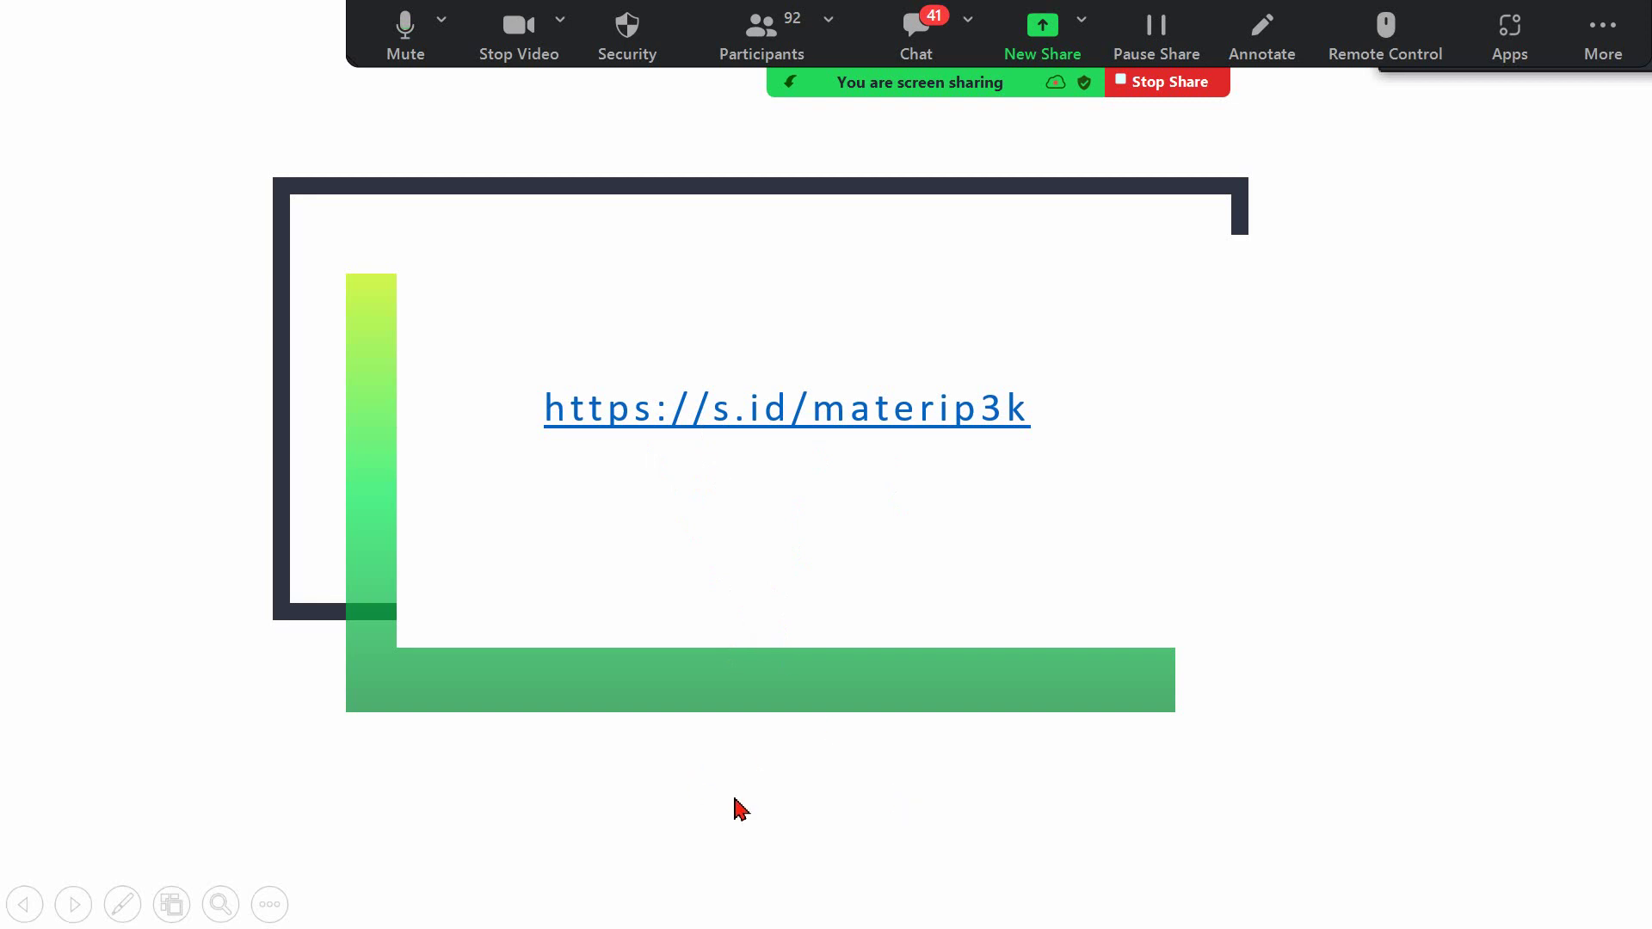
left_click(927, 834)
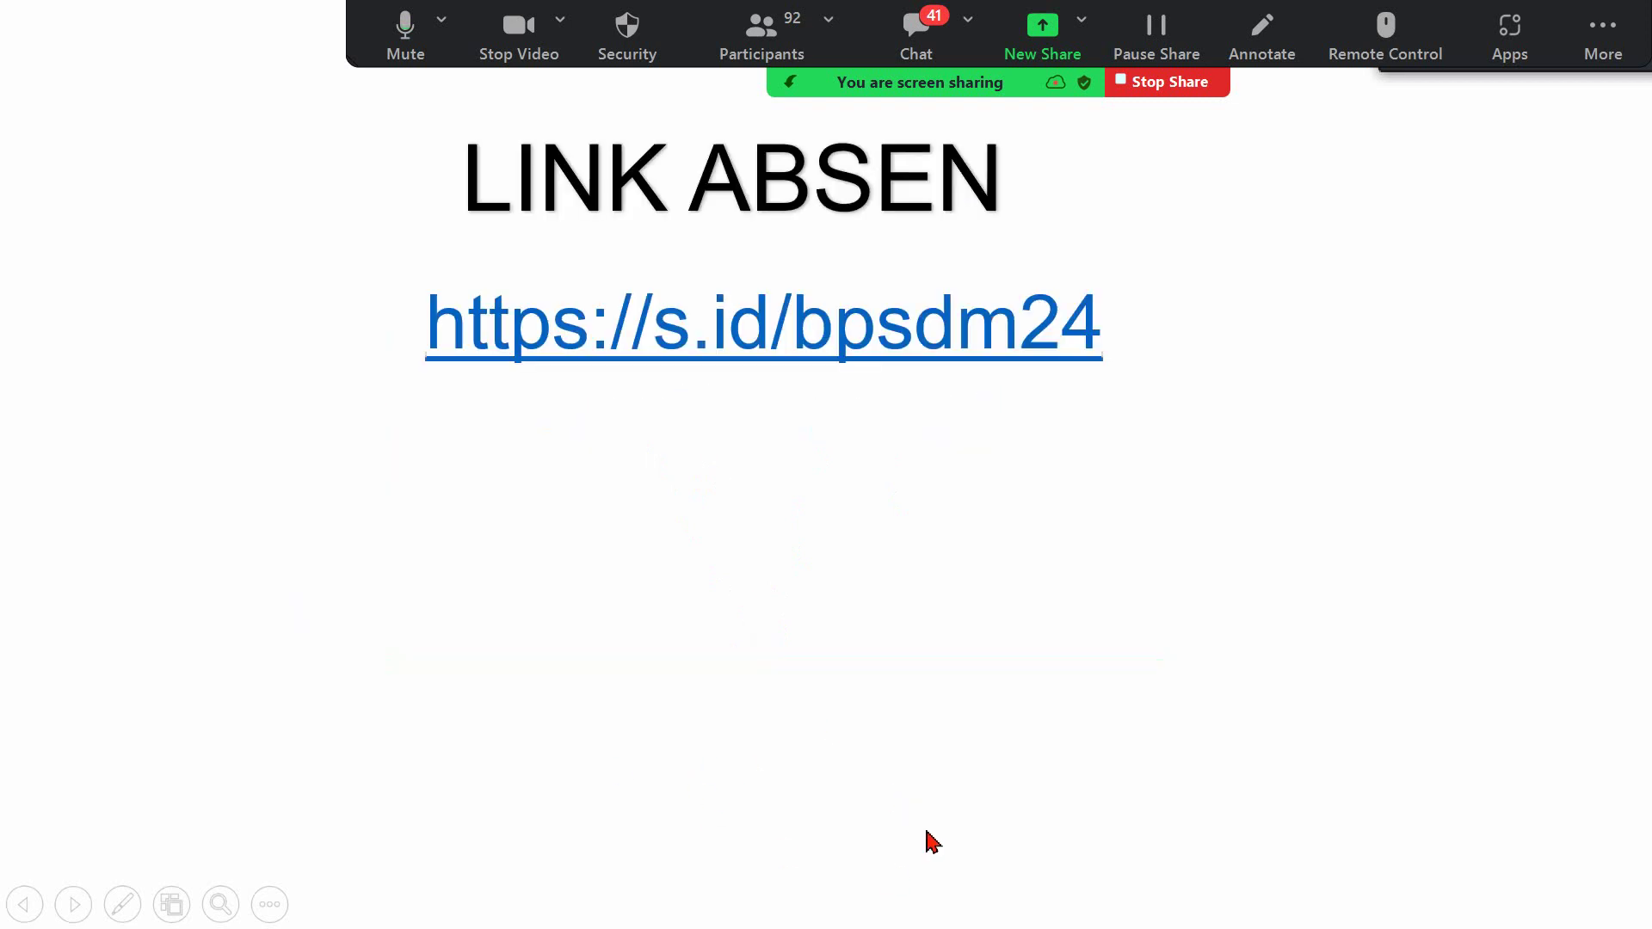
left_click(933, 842)
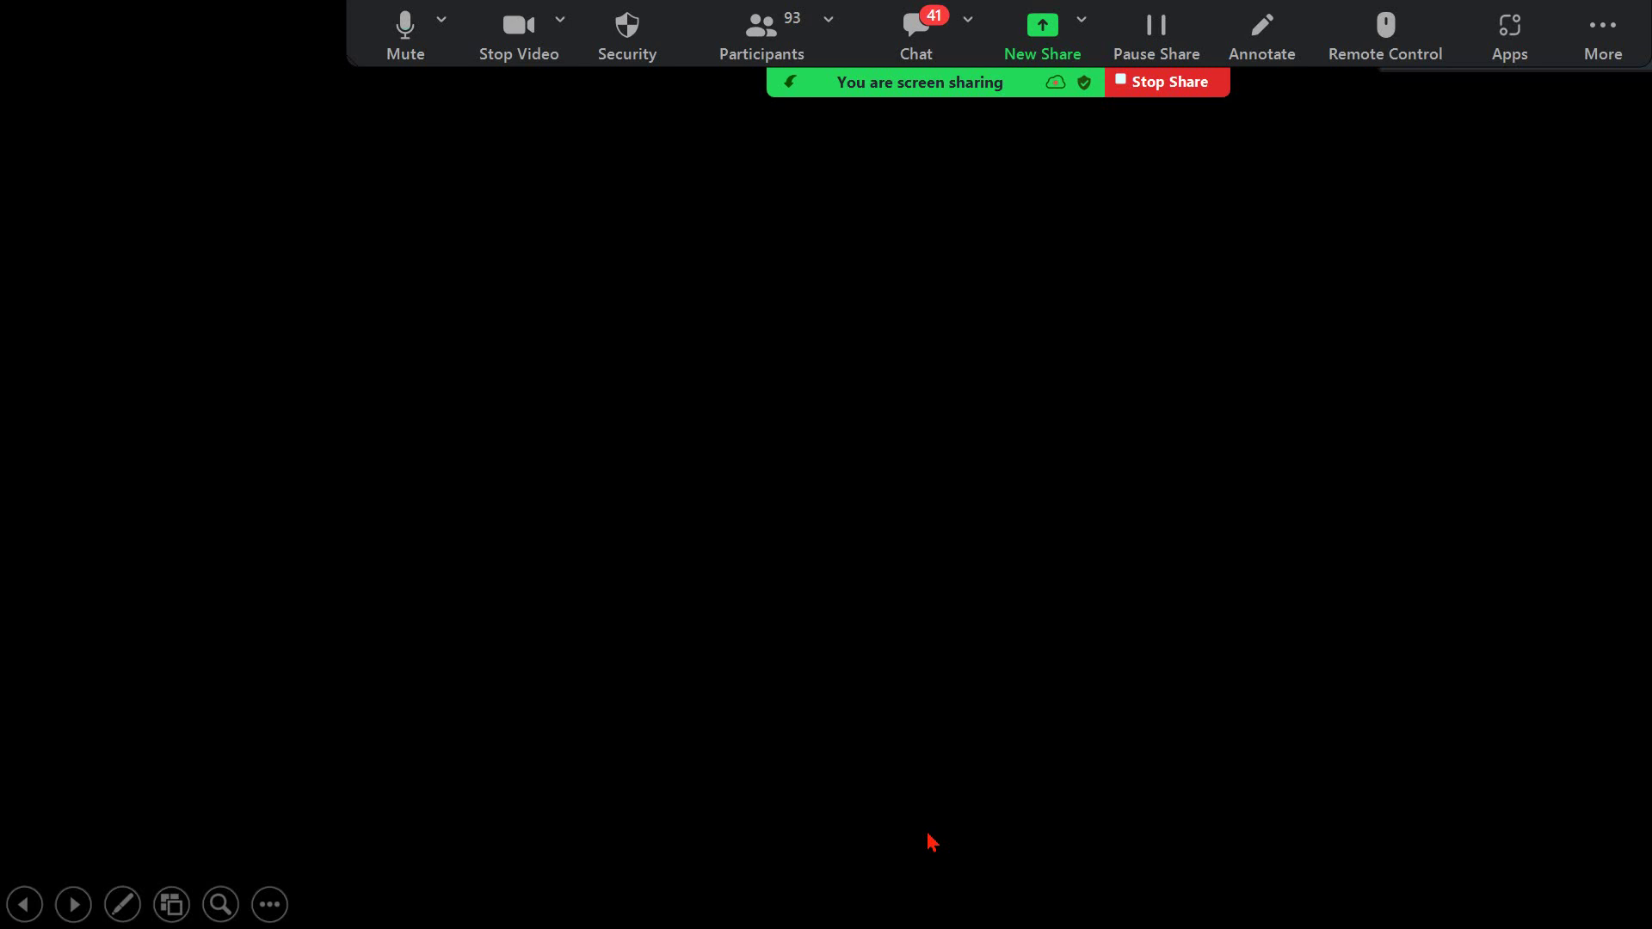
left_click(933, 841)
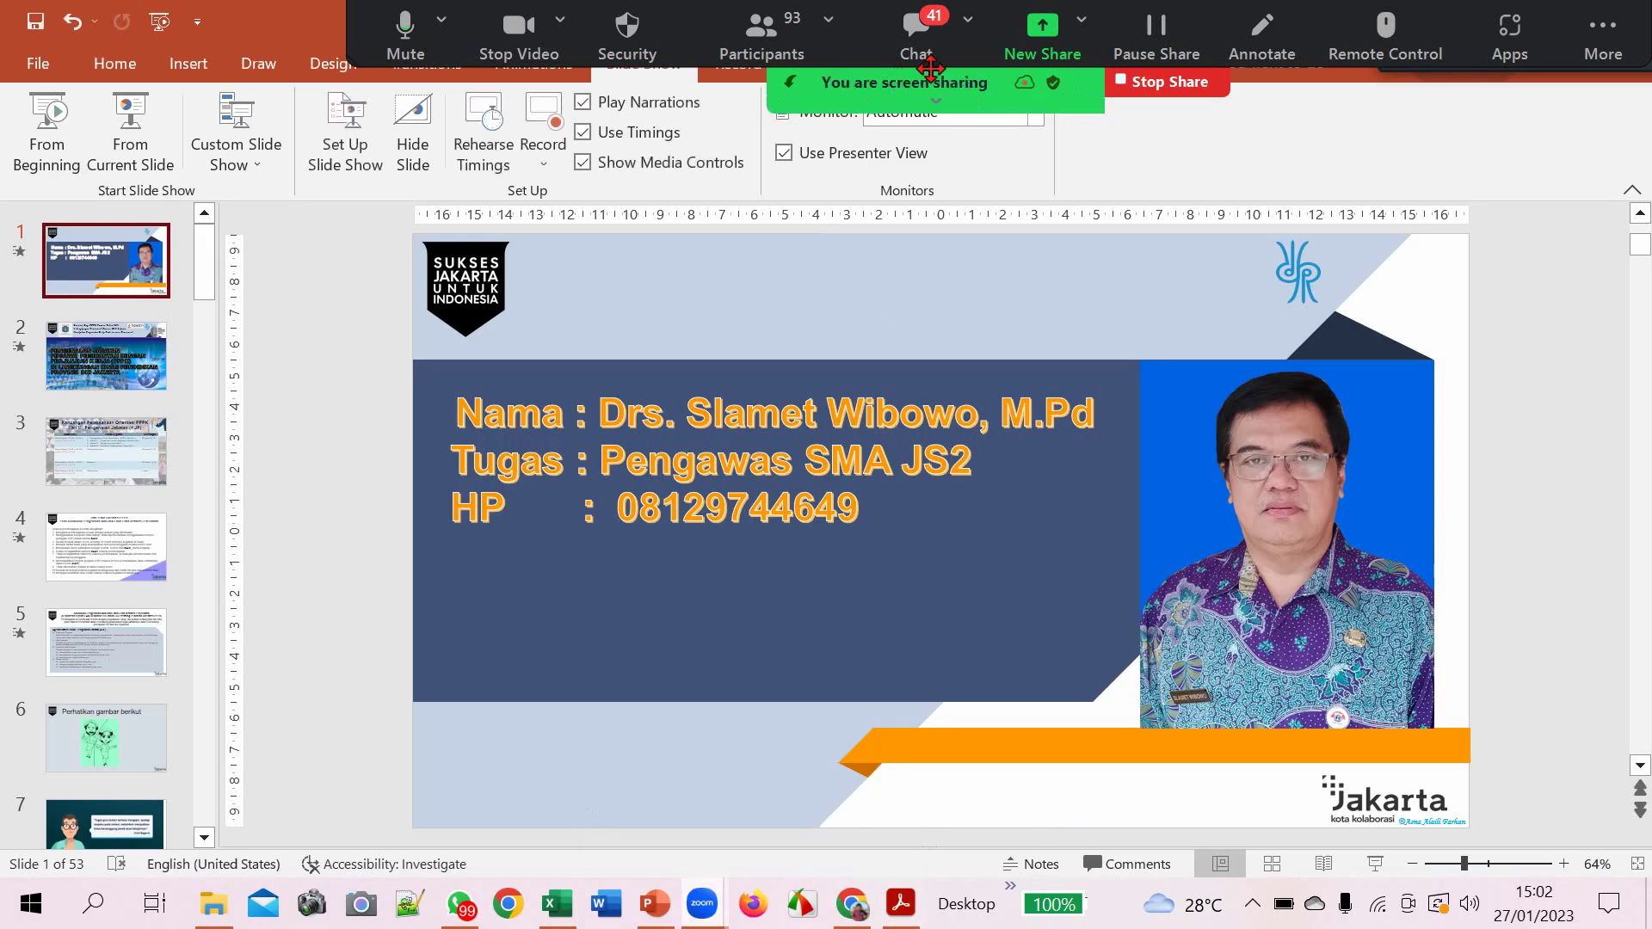
- Stop sharing the screen in the Zoom meeting and close the advanced sharing options
left_click(1041, 52)
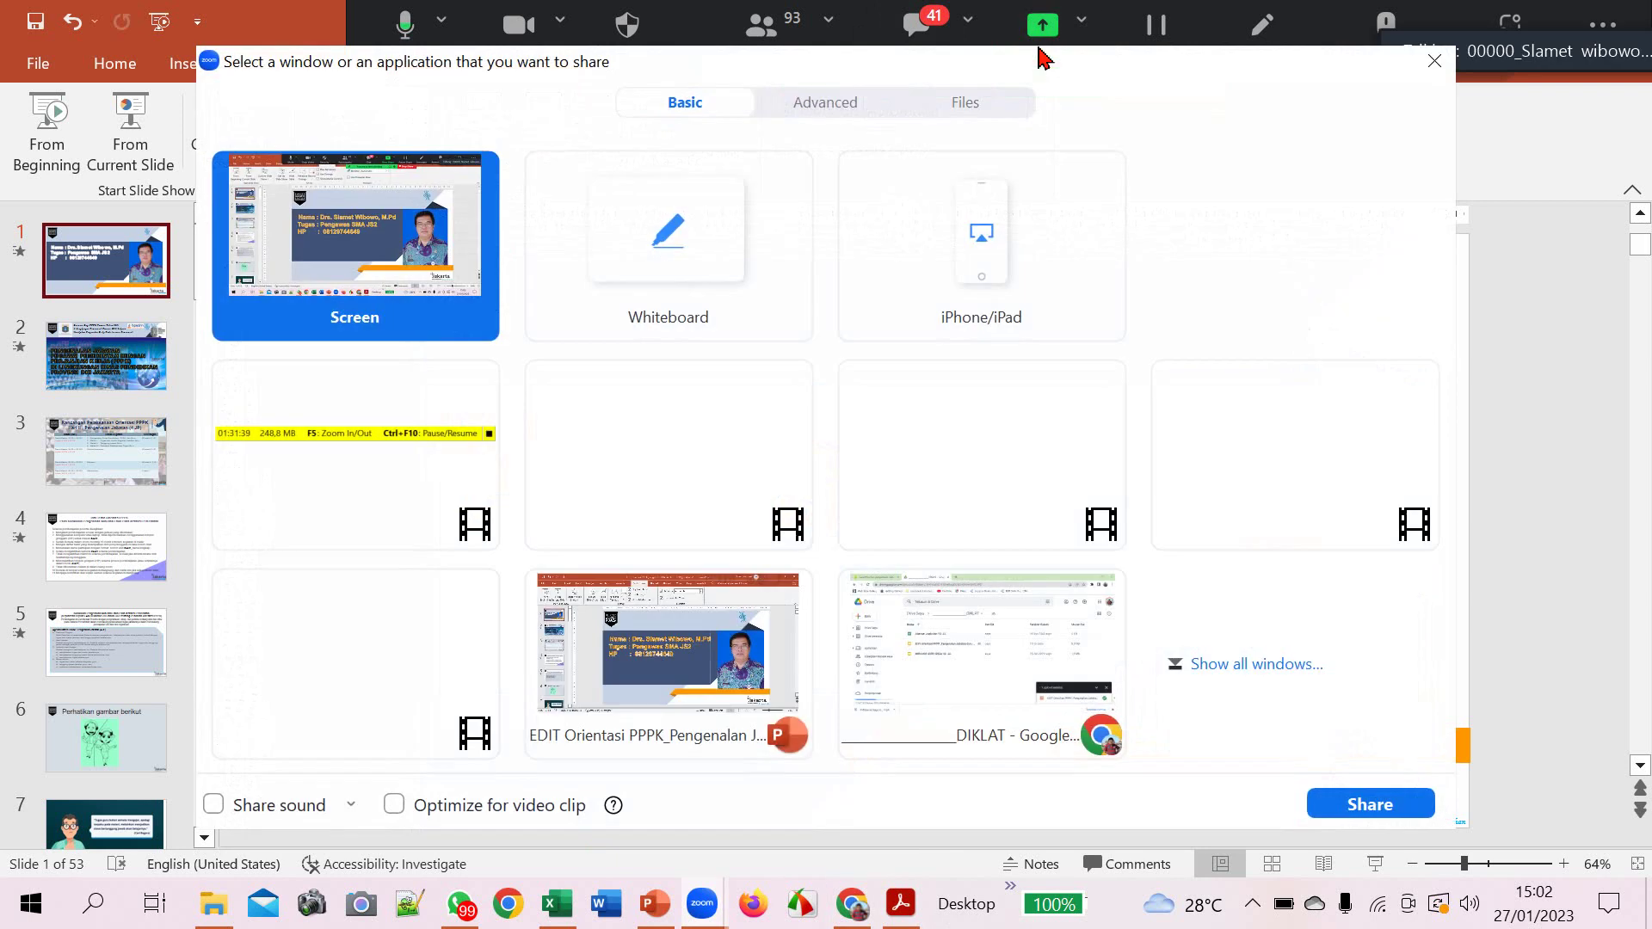
left_click(1434, 61)
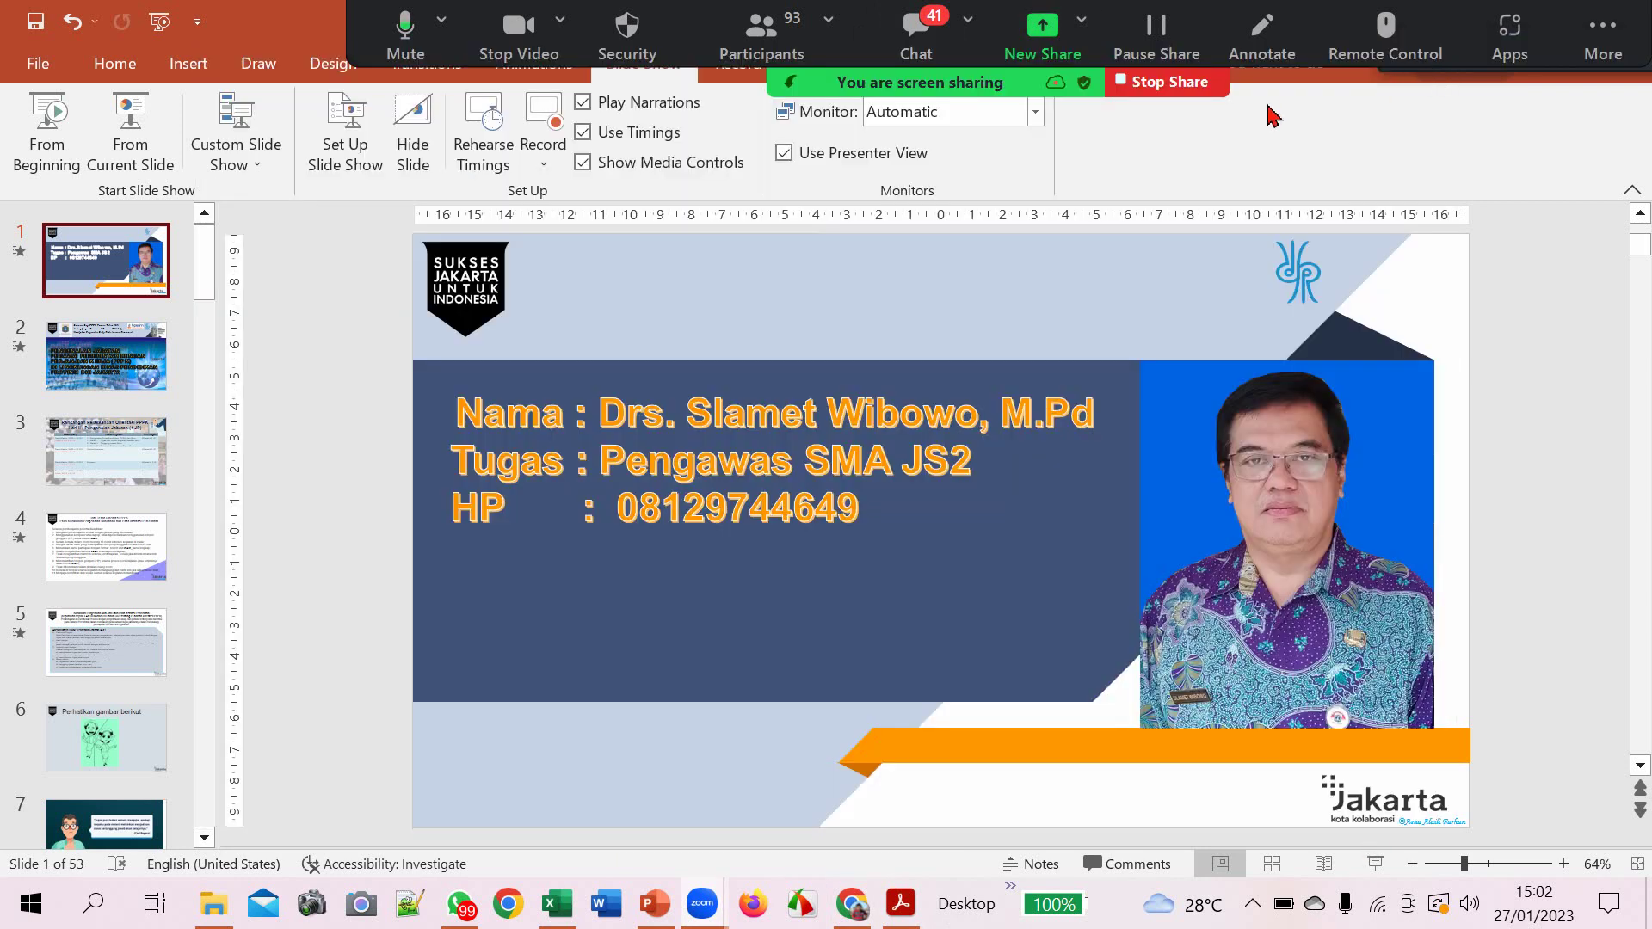
left_click(1082, 26)
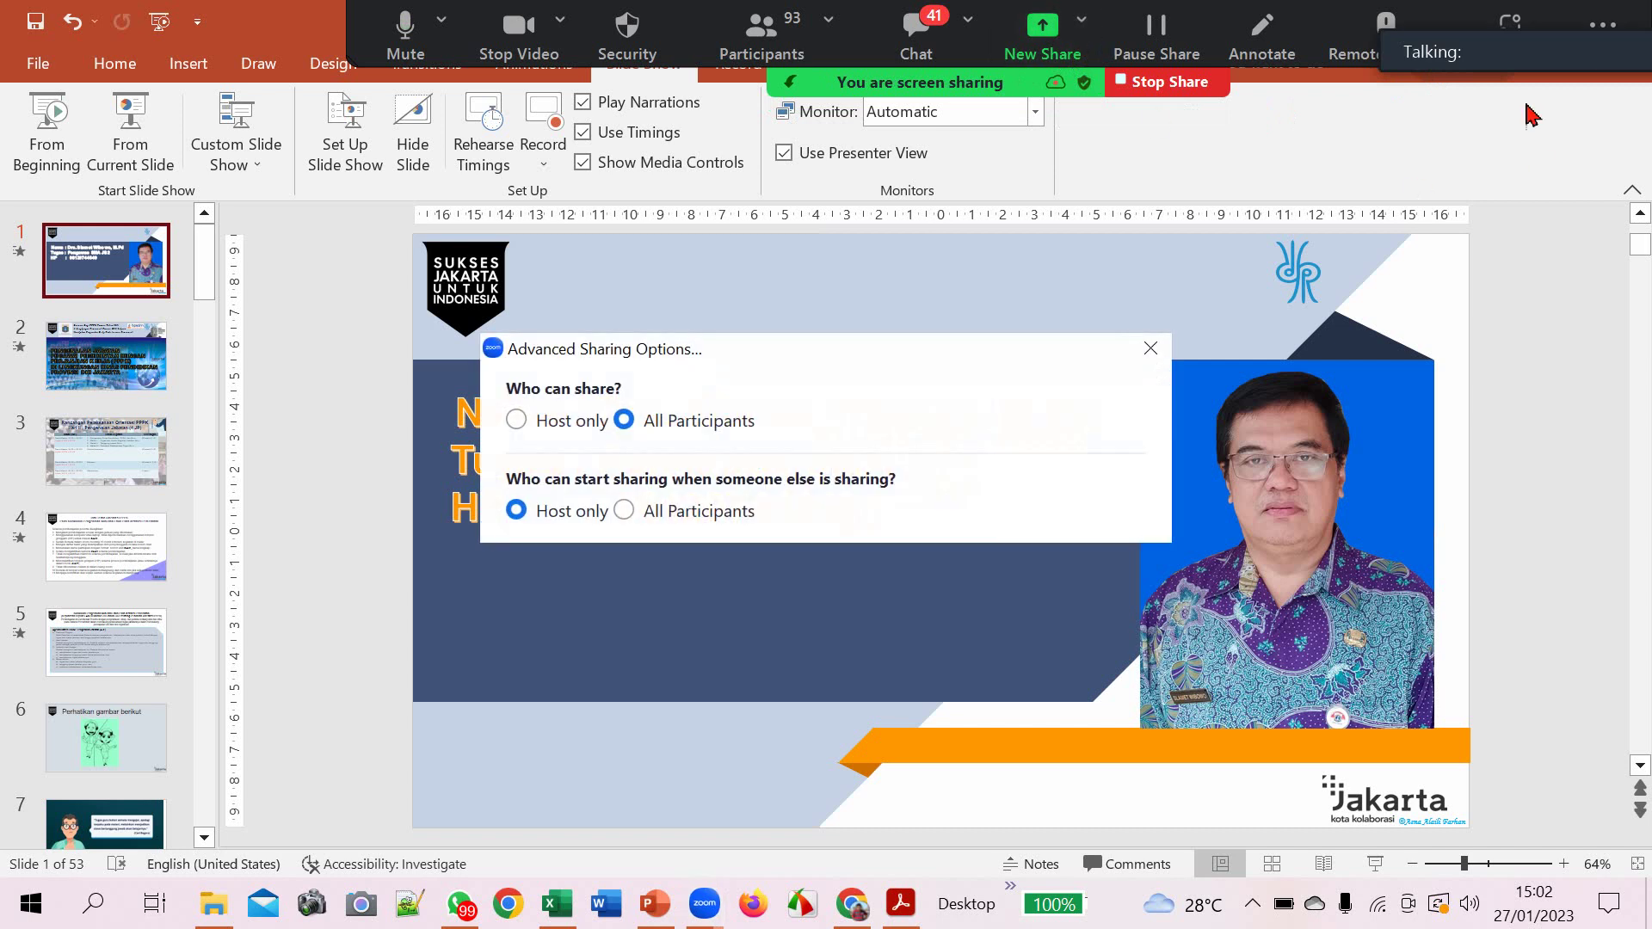
left_click(701, 912)
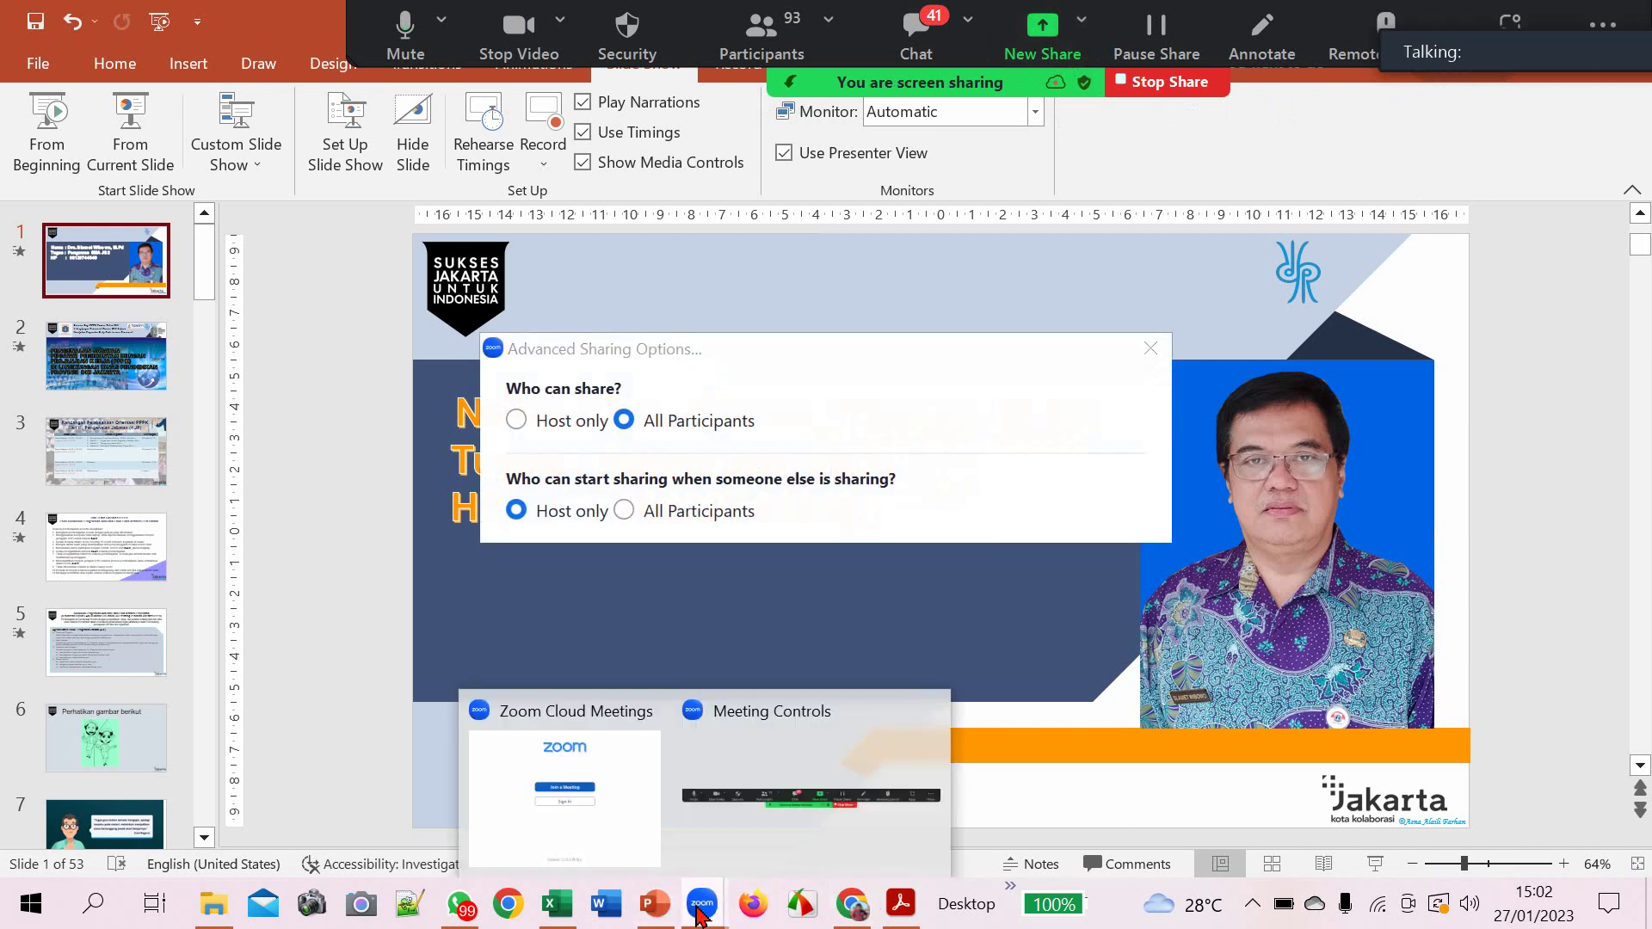
left_click(856, 699)
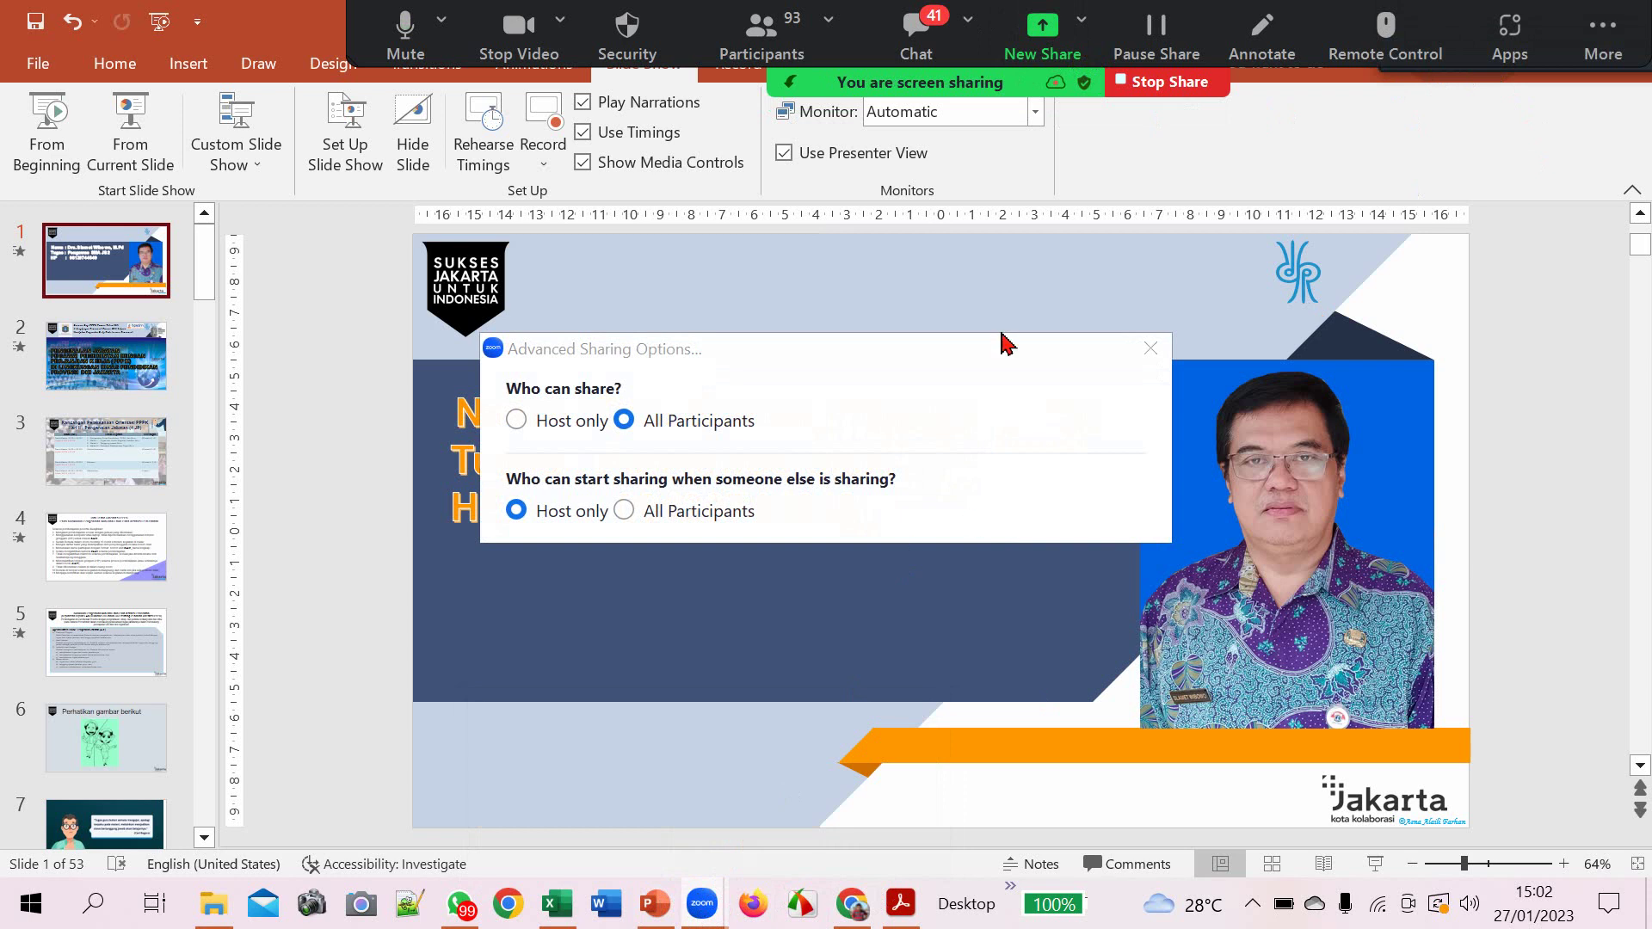
left_click(1148, 86)
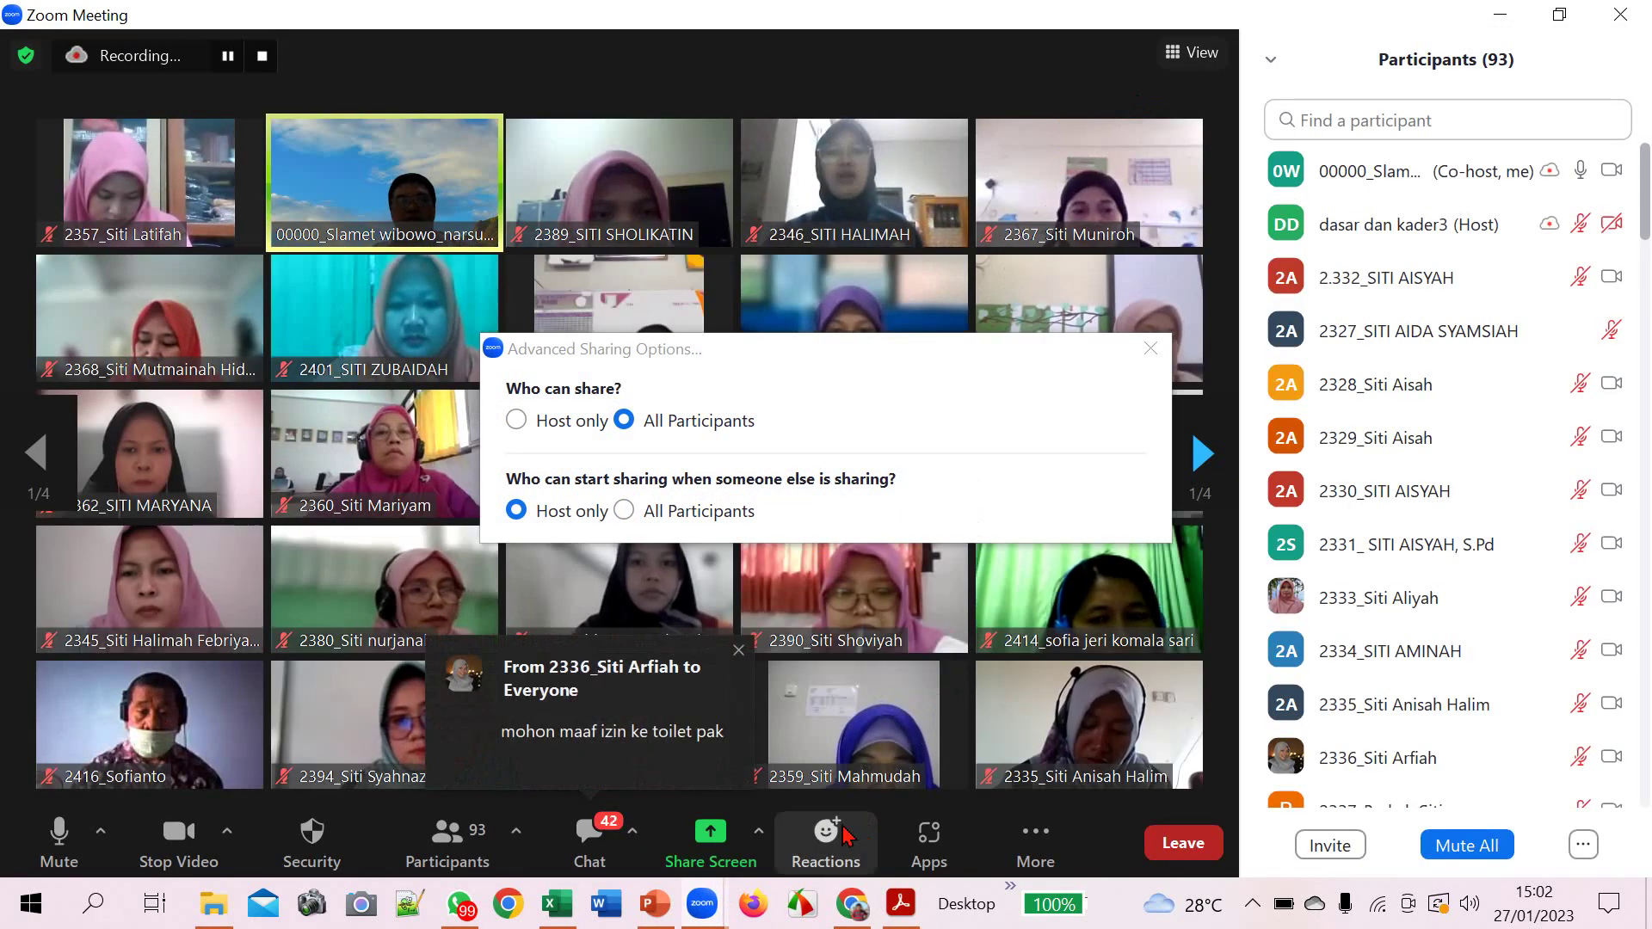
left_click(1151, 348)
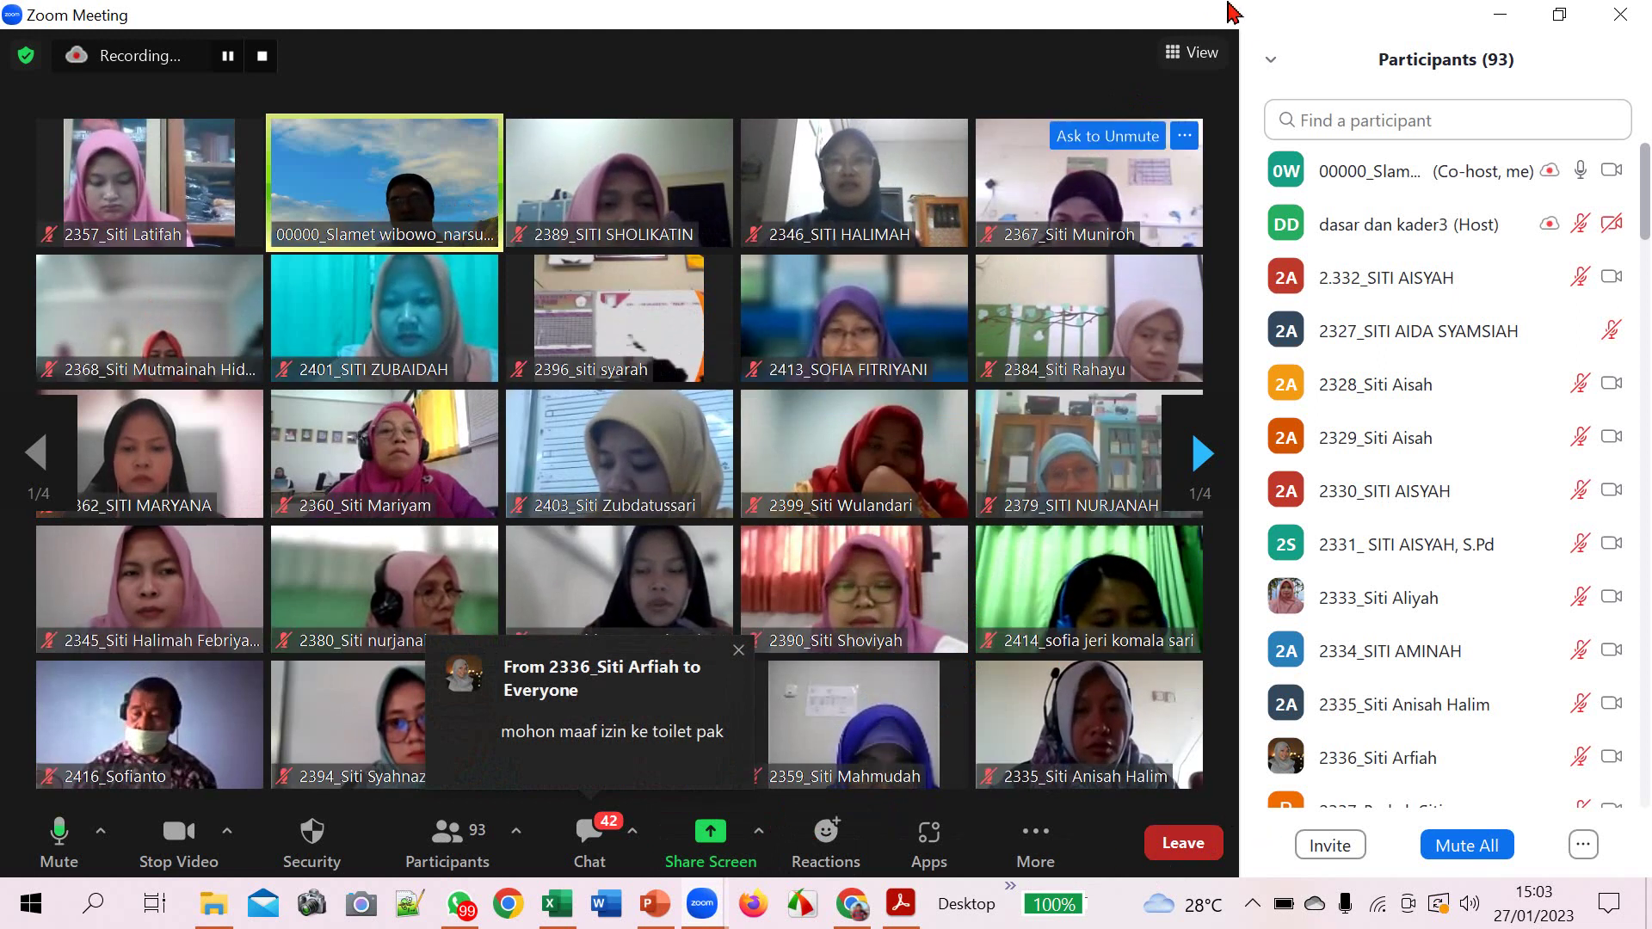
key("alt+F4")
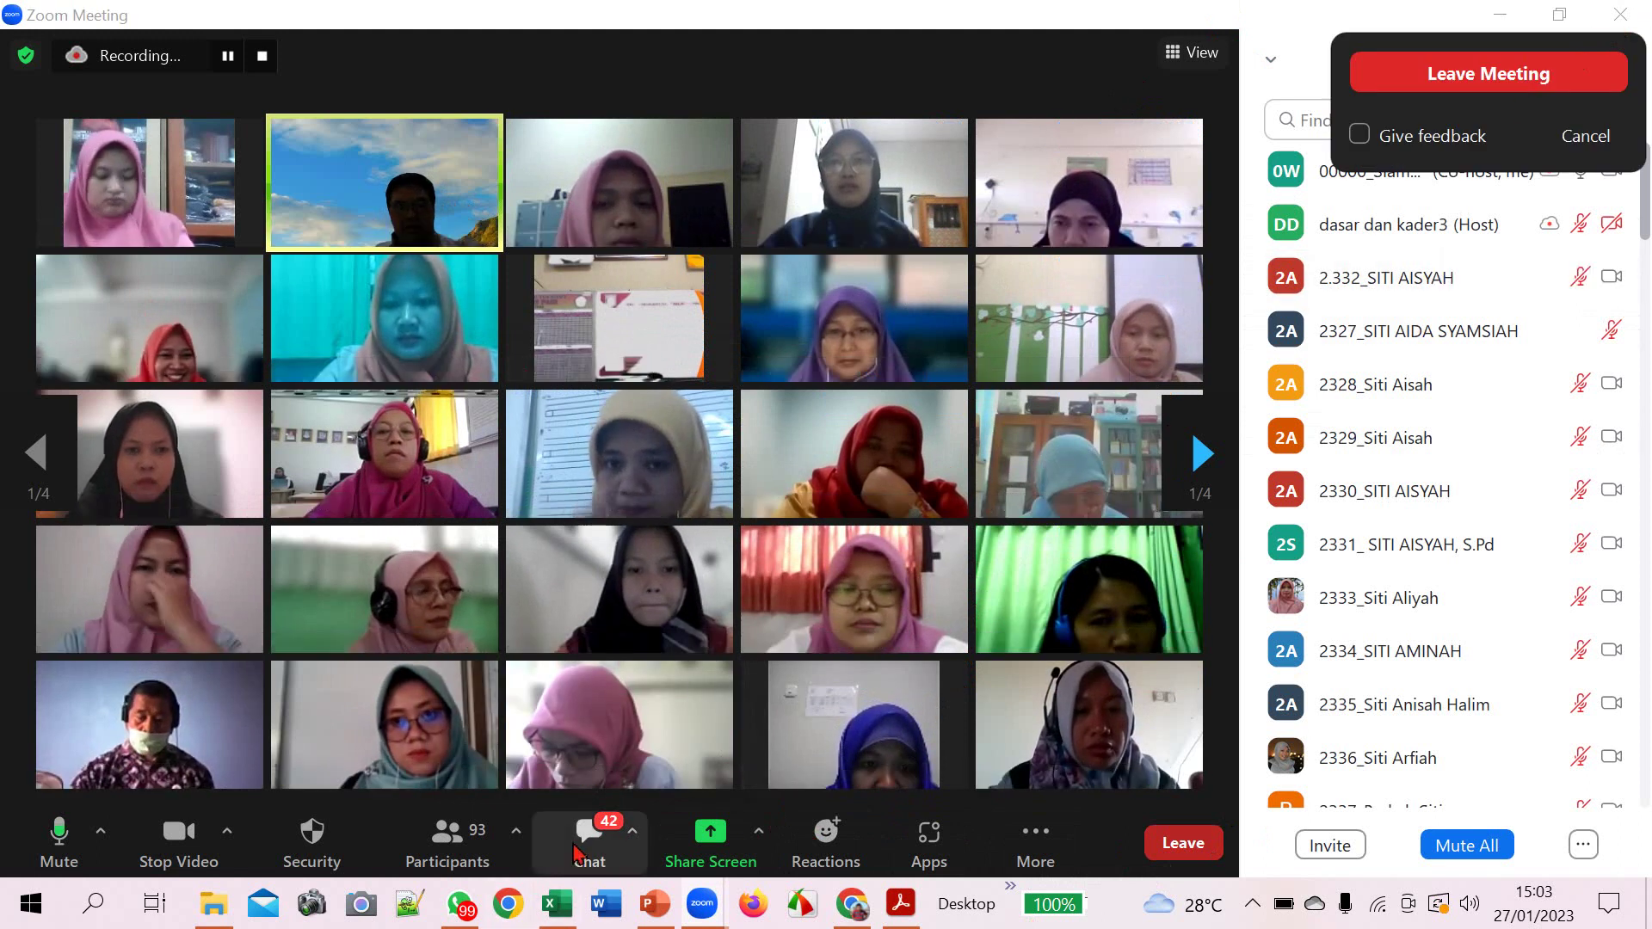
key("Escape")
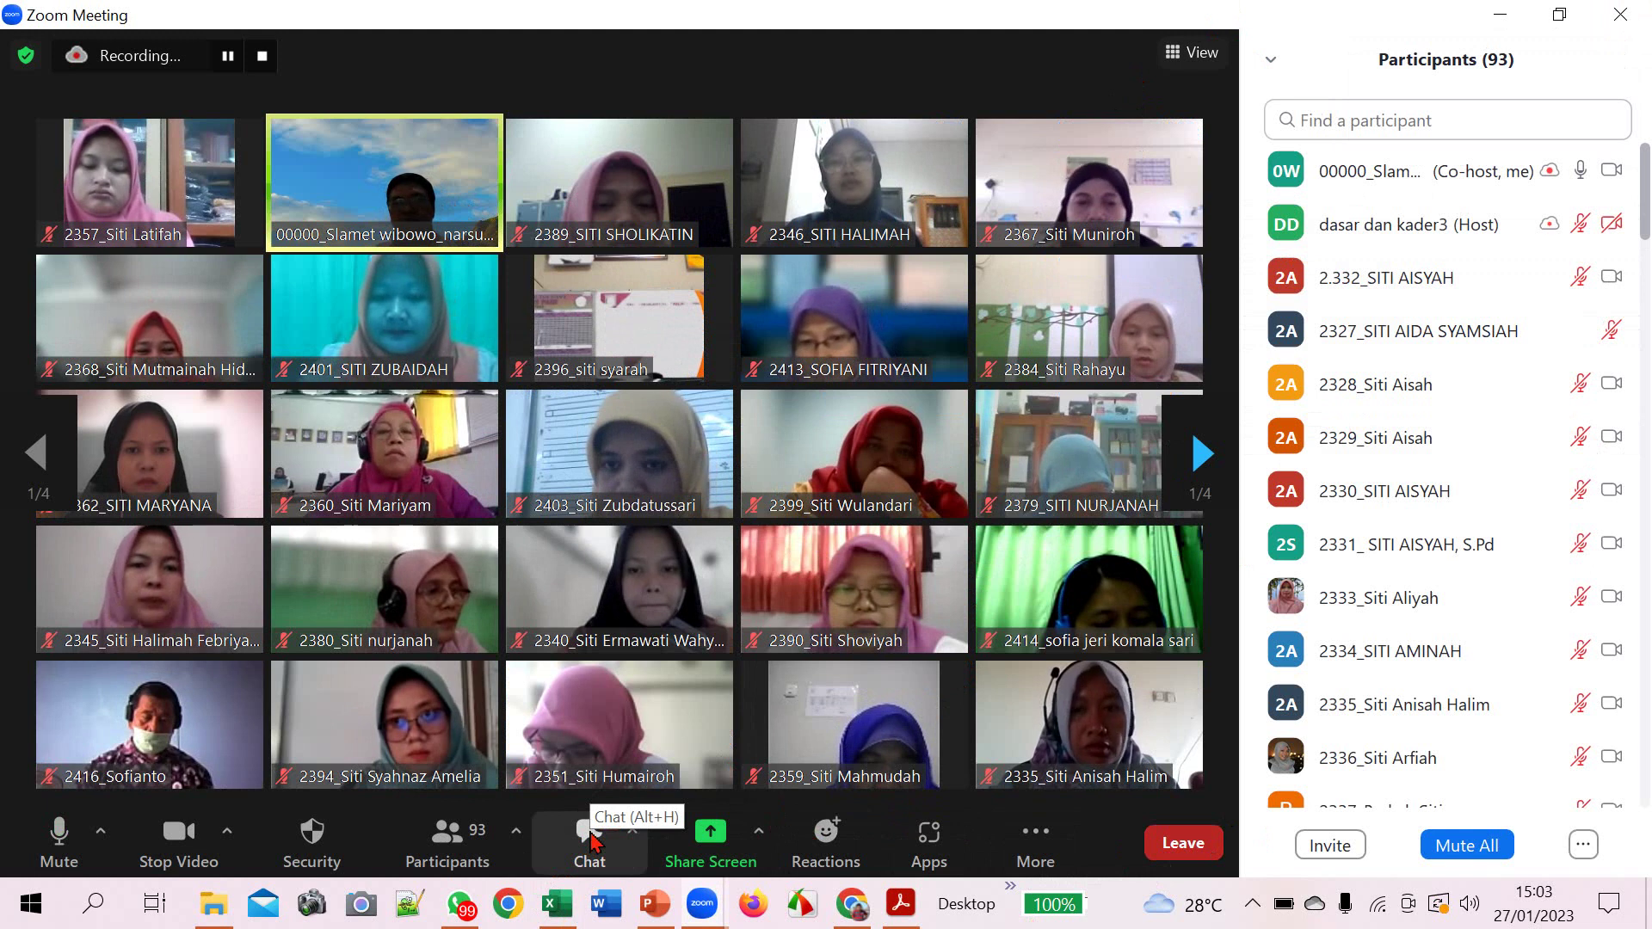
left_click(590, 839)
left_click(590, 839)
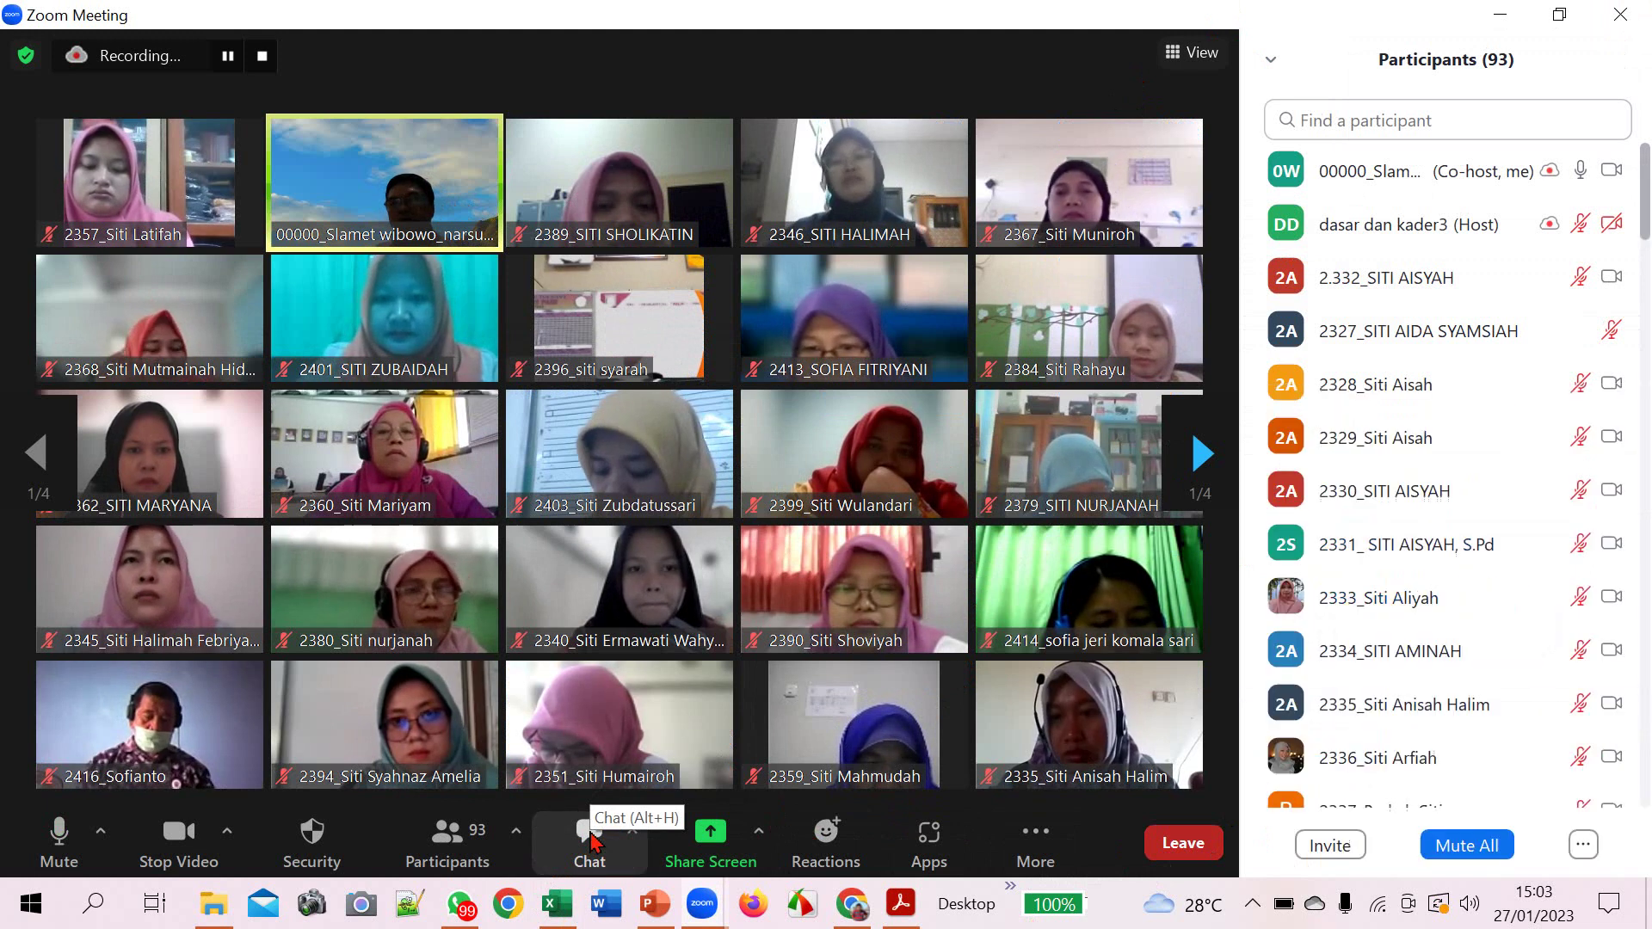
- Hide the participants list and create 1 breakout room with automatic assignment that includes co-hosts
left_click(444, 854)
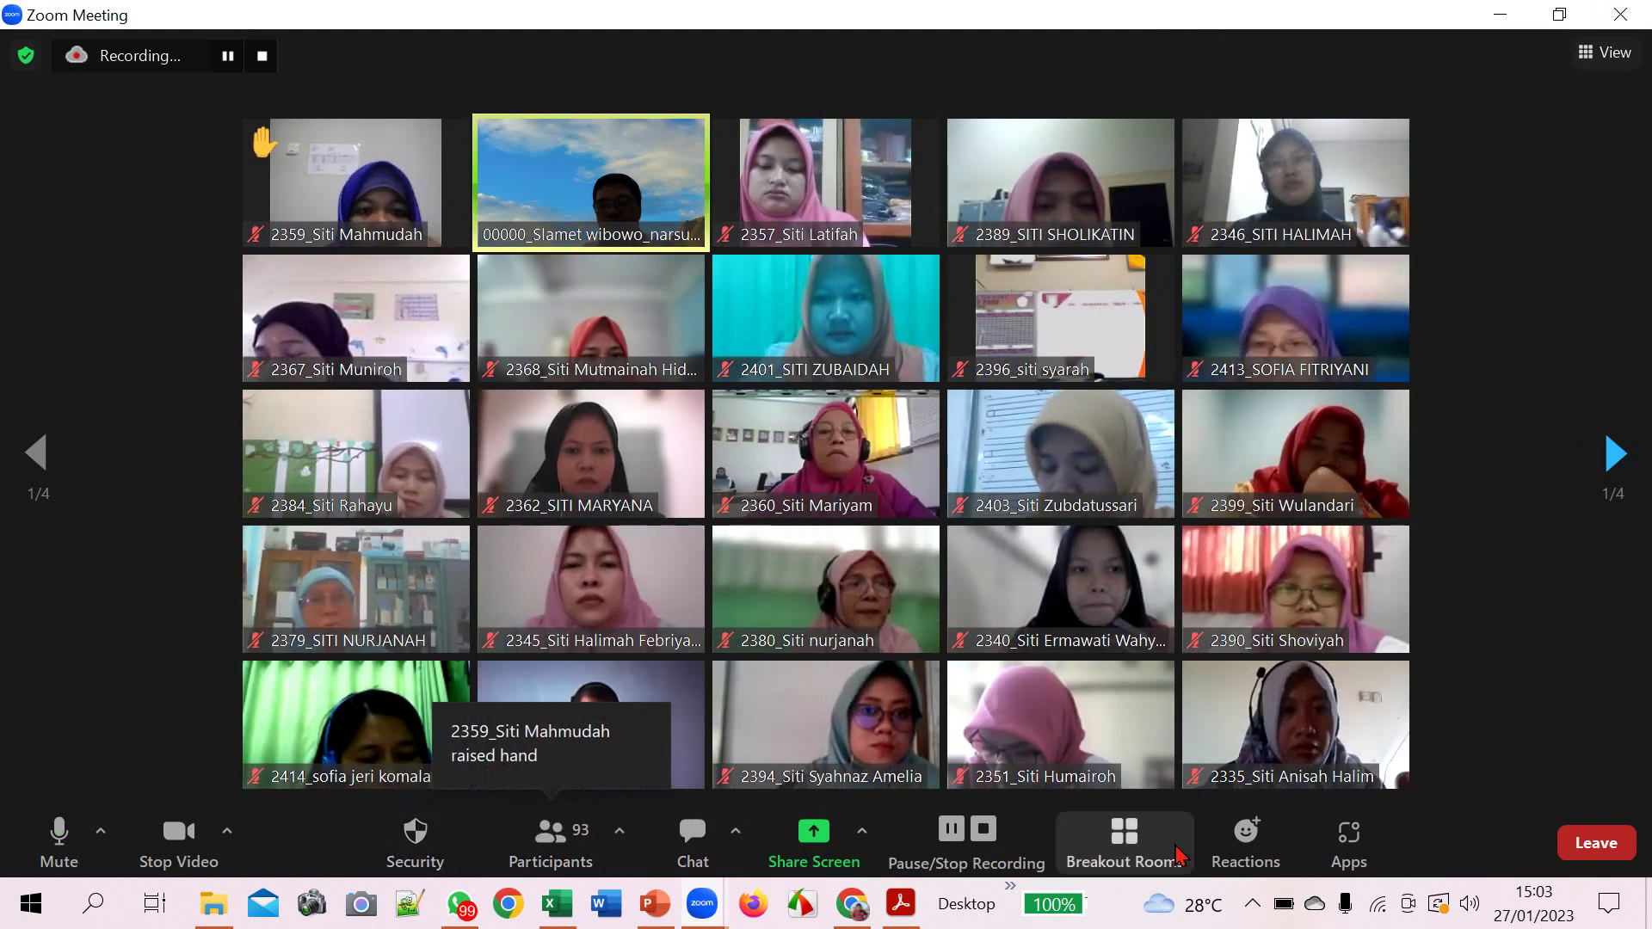
left_click(1137, 847)
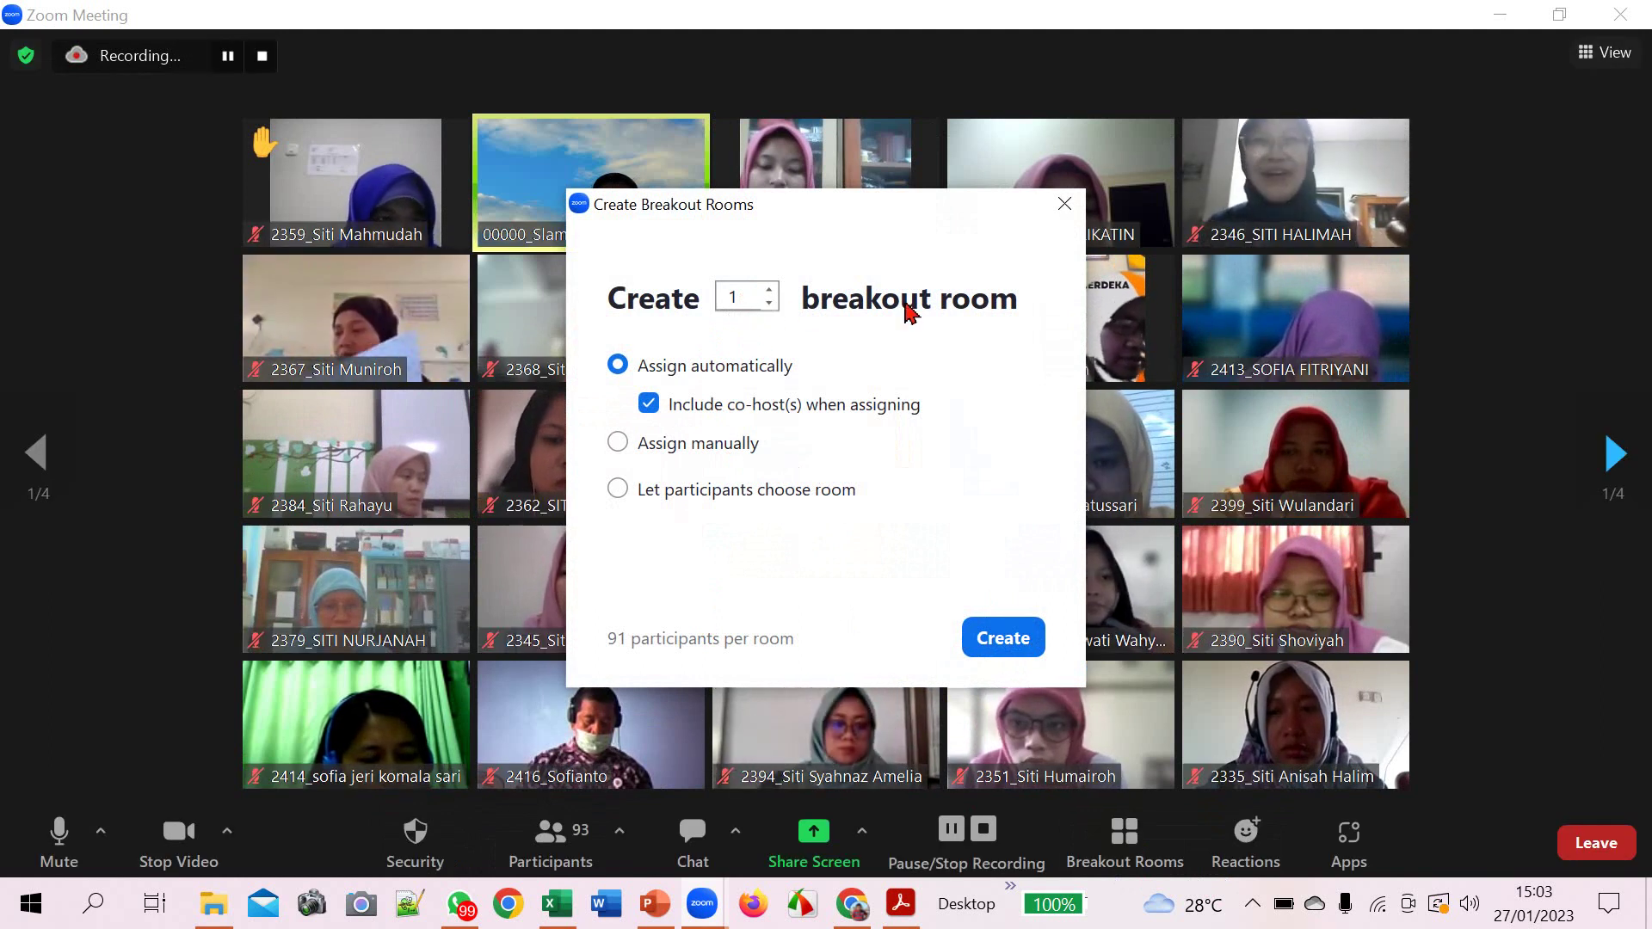
left_click(1005, 641)
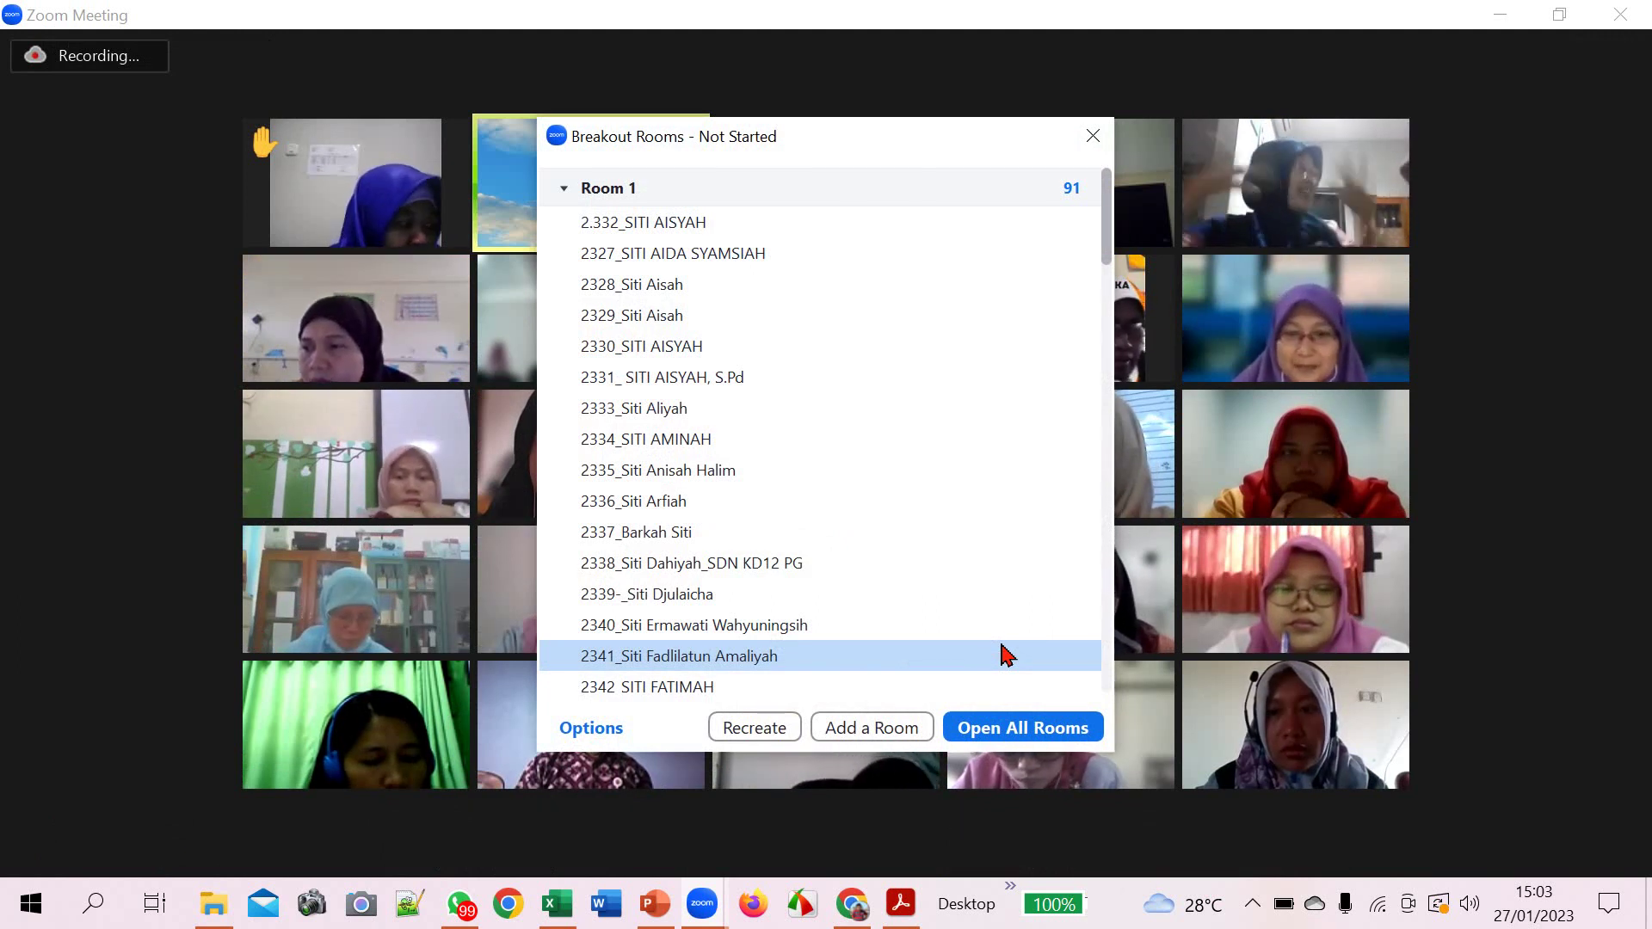
- Look through the participants assigned to Room 1 and close the breakout rooms window
scroll(873, 487, "down", 1)
scroll(873, 488, "down", 10)
scroll(873, 488, "down", 2)
scroll(873, 488, "up", 6)
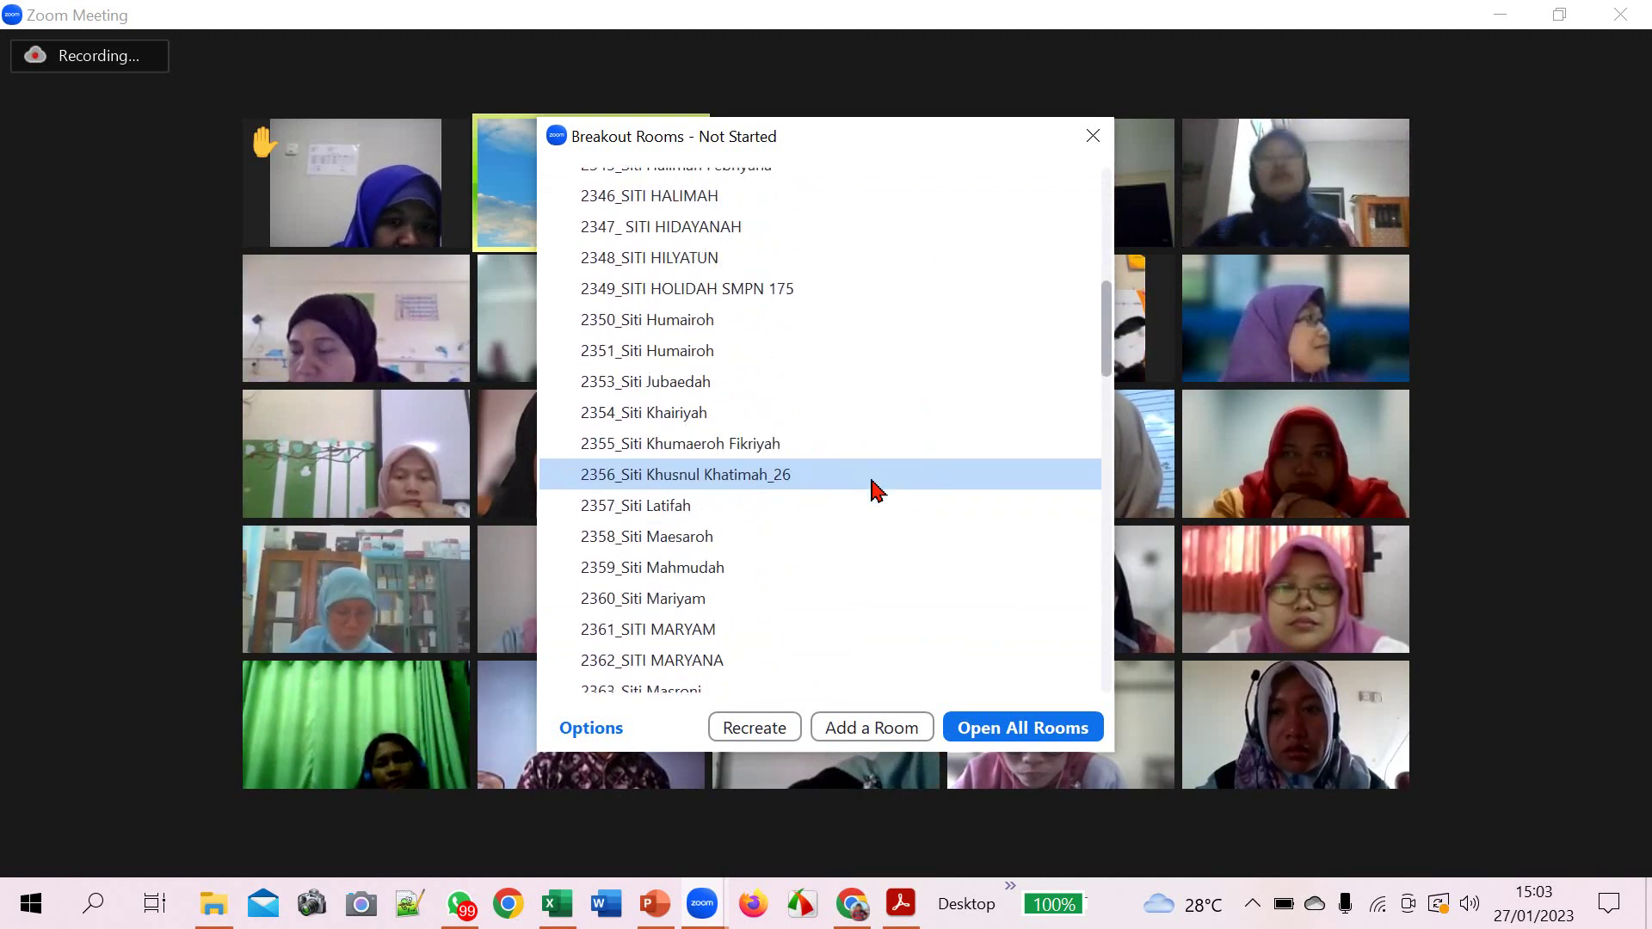
scroll(874, 488, "up", 7)
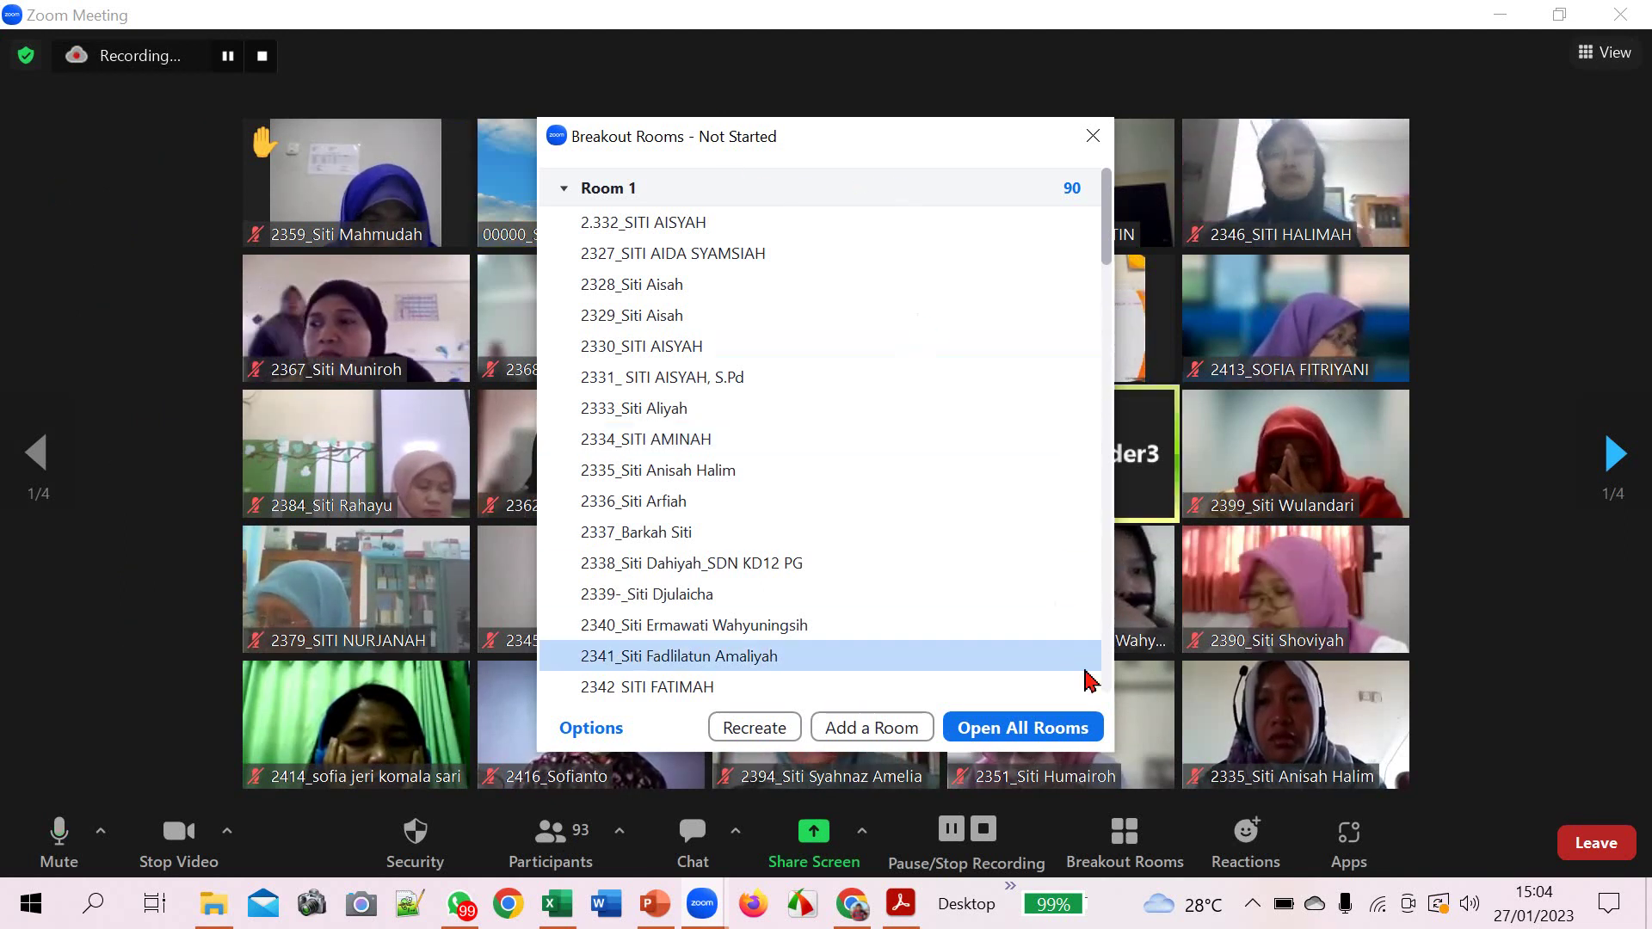
left_click(1093, 136)
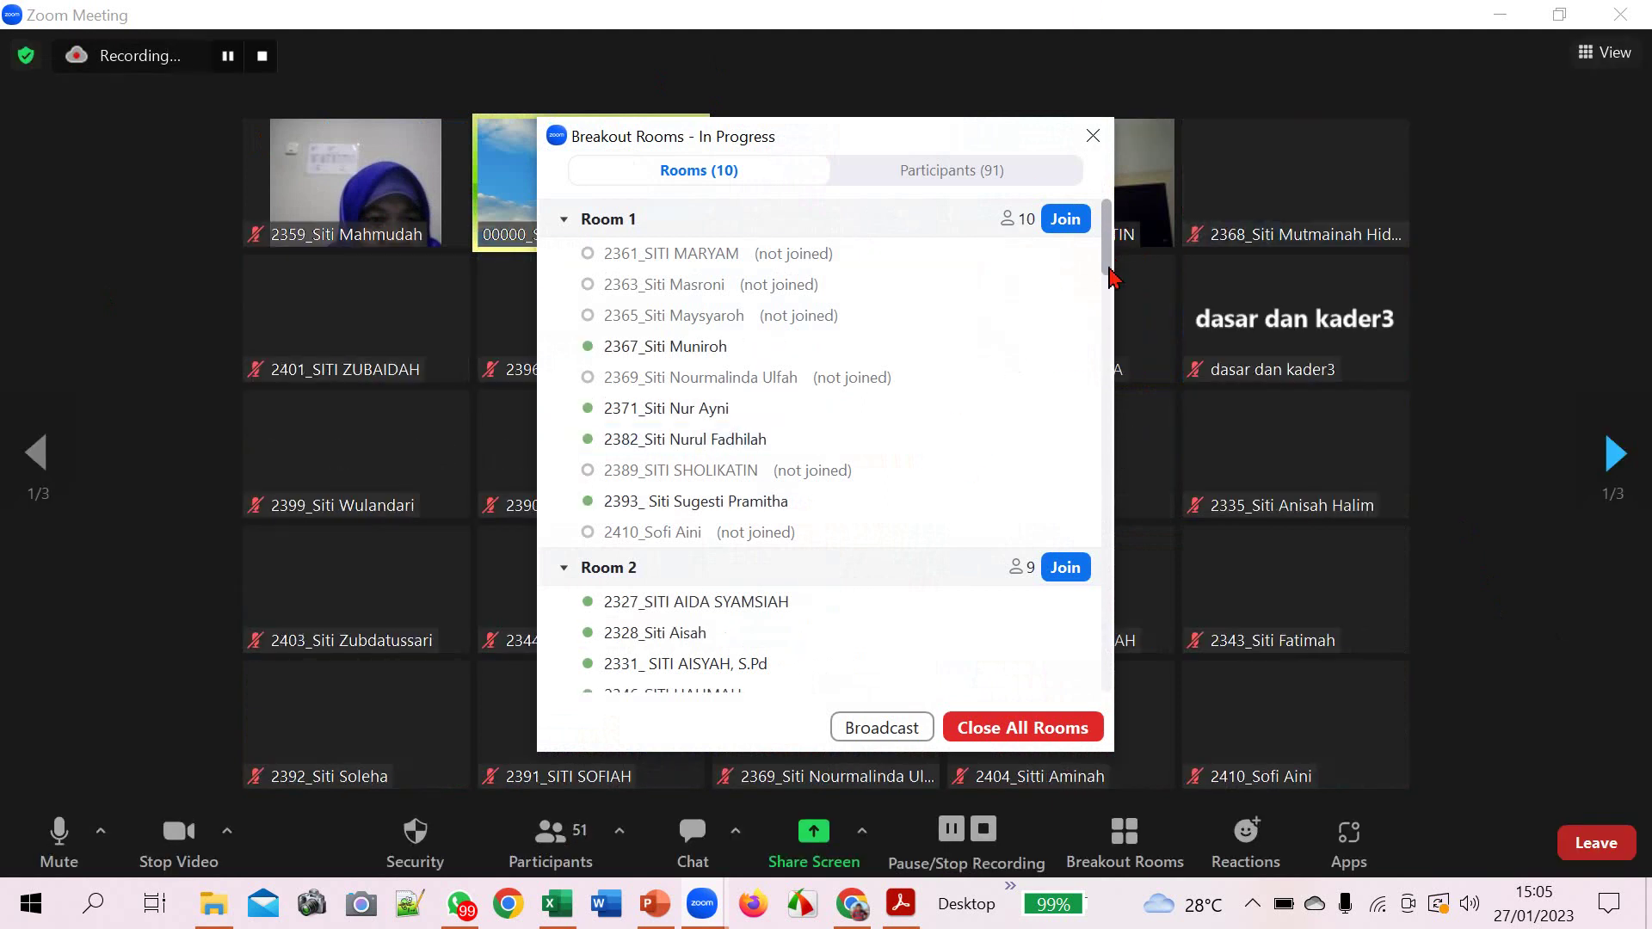
- Check which participants have joined each running breakout room down to Room 10, and close the overview
scroll(1114, 341, "down", 3)
left_click_drag(1115, 332, 1127, 697)
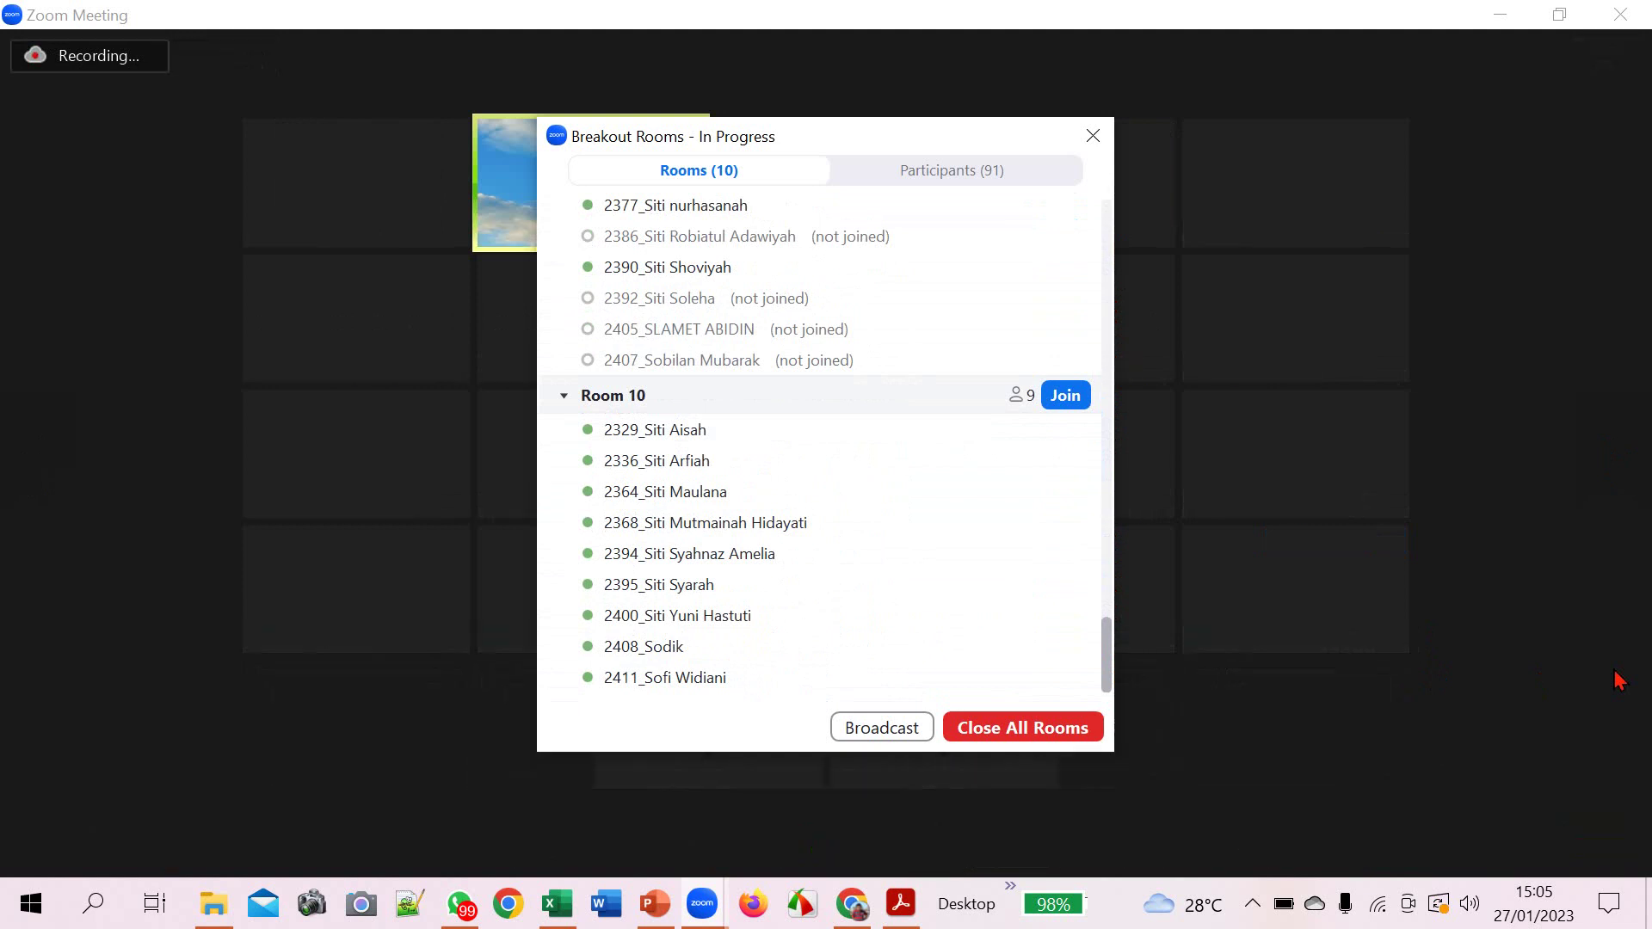
left_click(1098, 143)
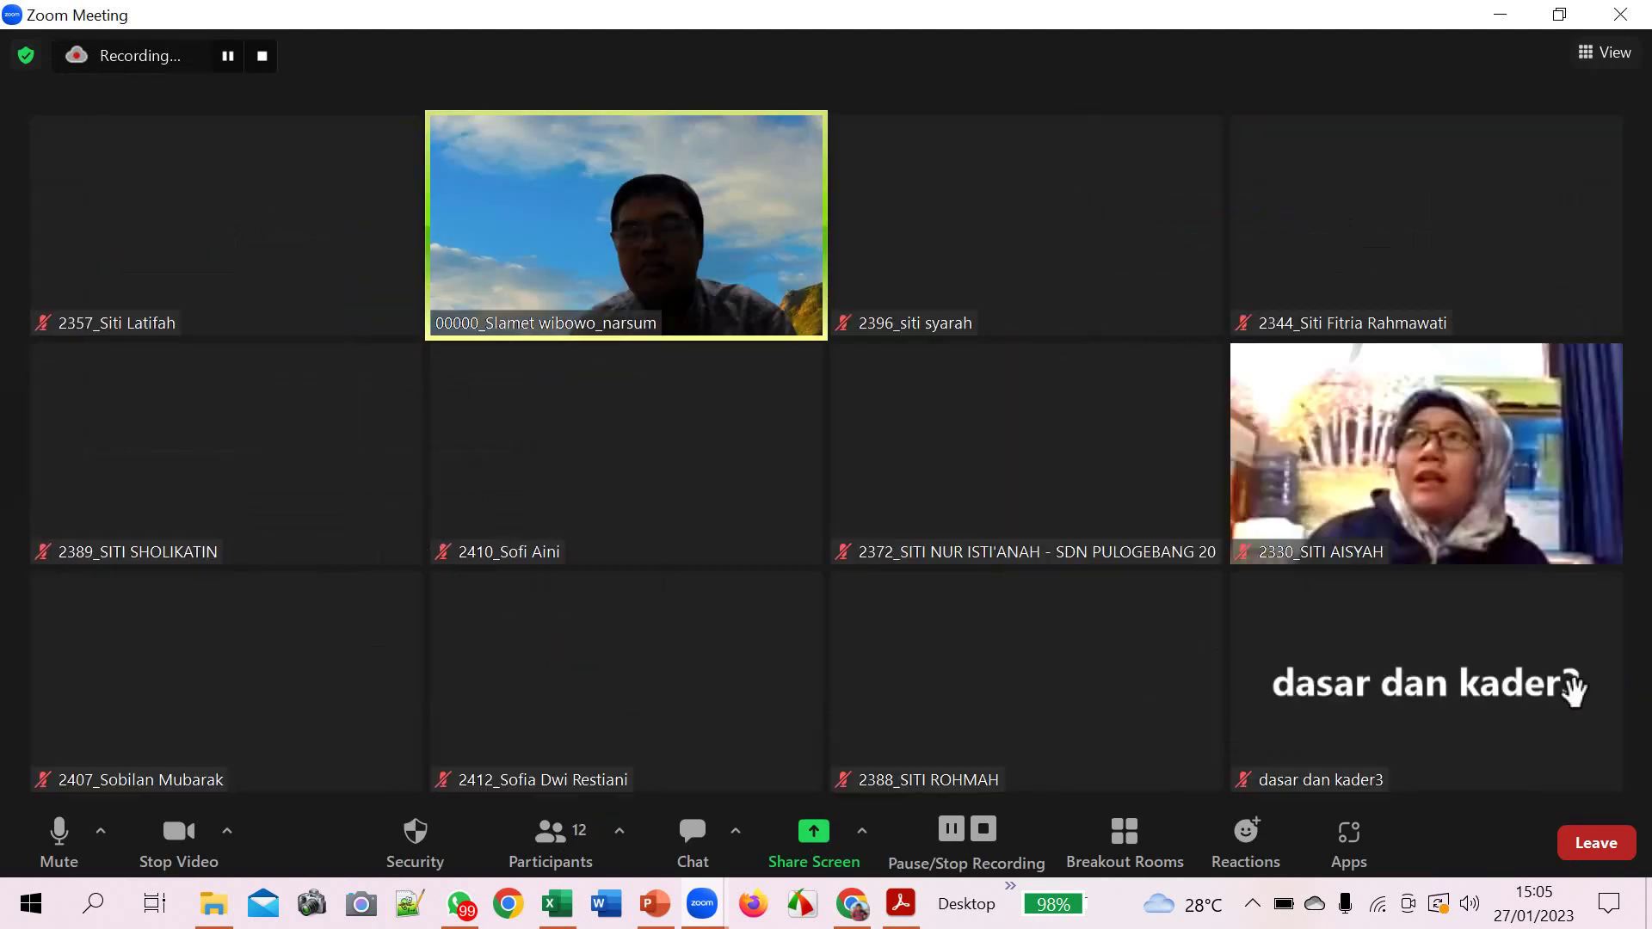
- Check the participants in the running breakout rooms and join Room 1
mouse_move(1571, 688)
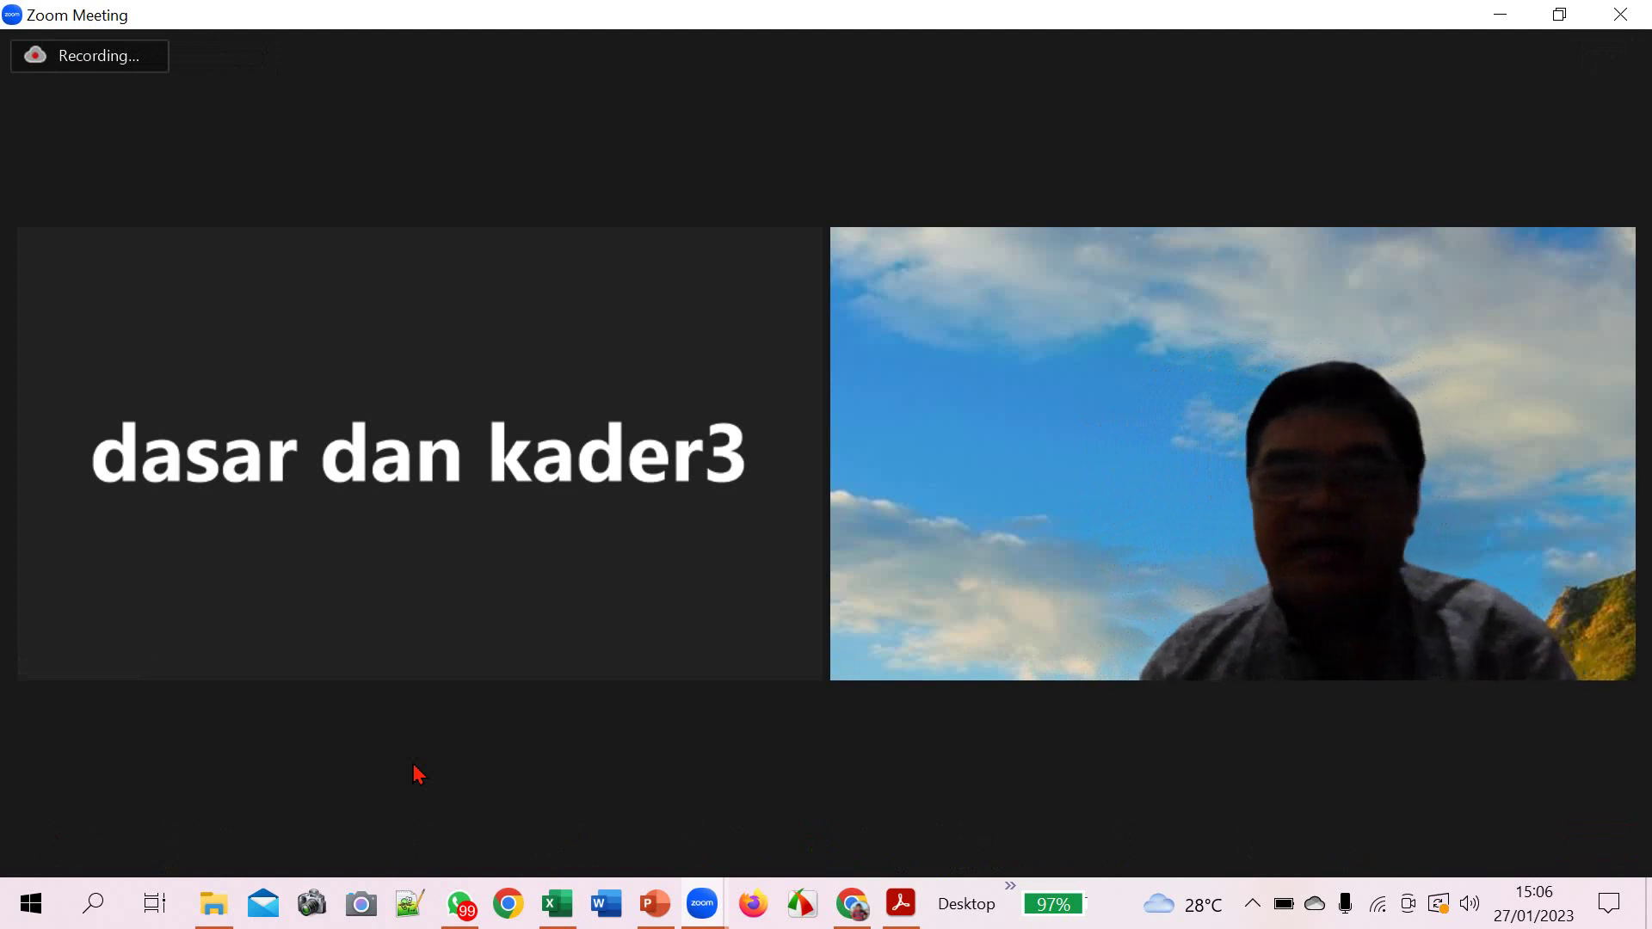
mouse_move(387, 8)
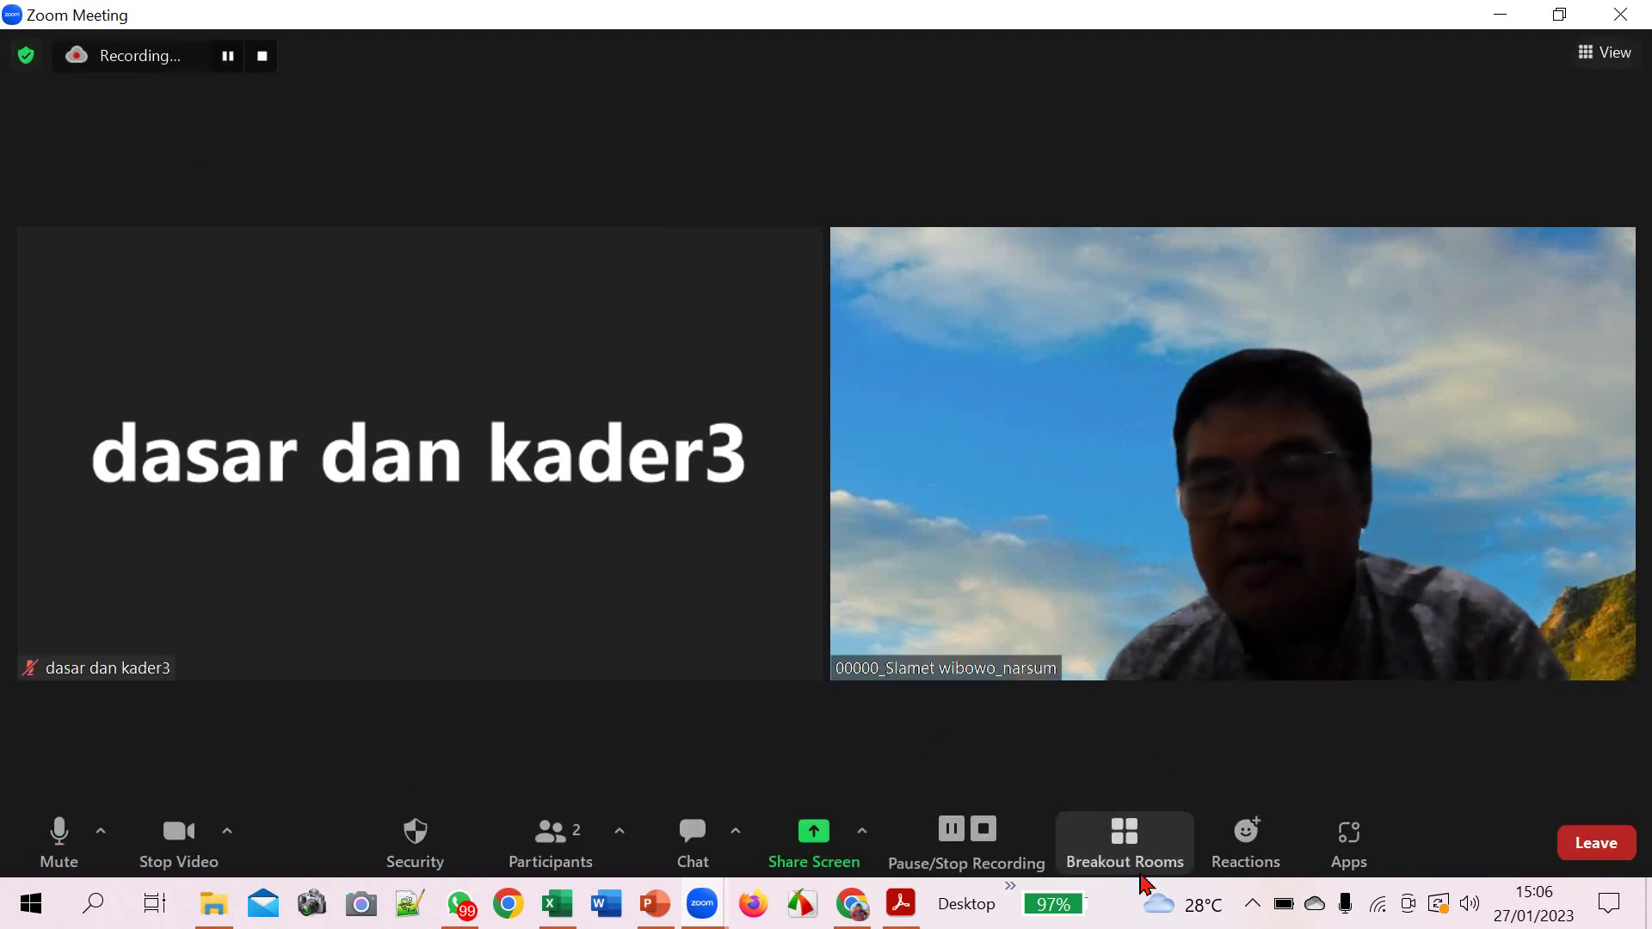
left_click(1120, 839)
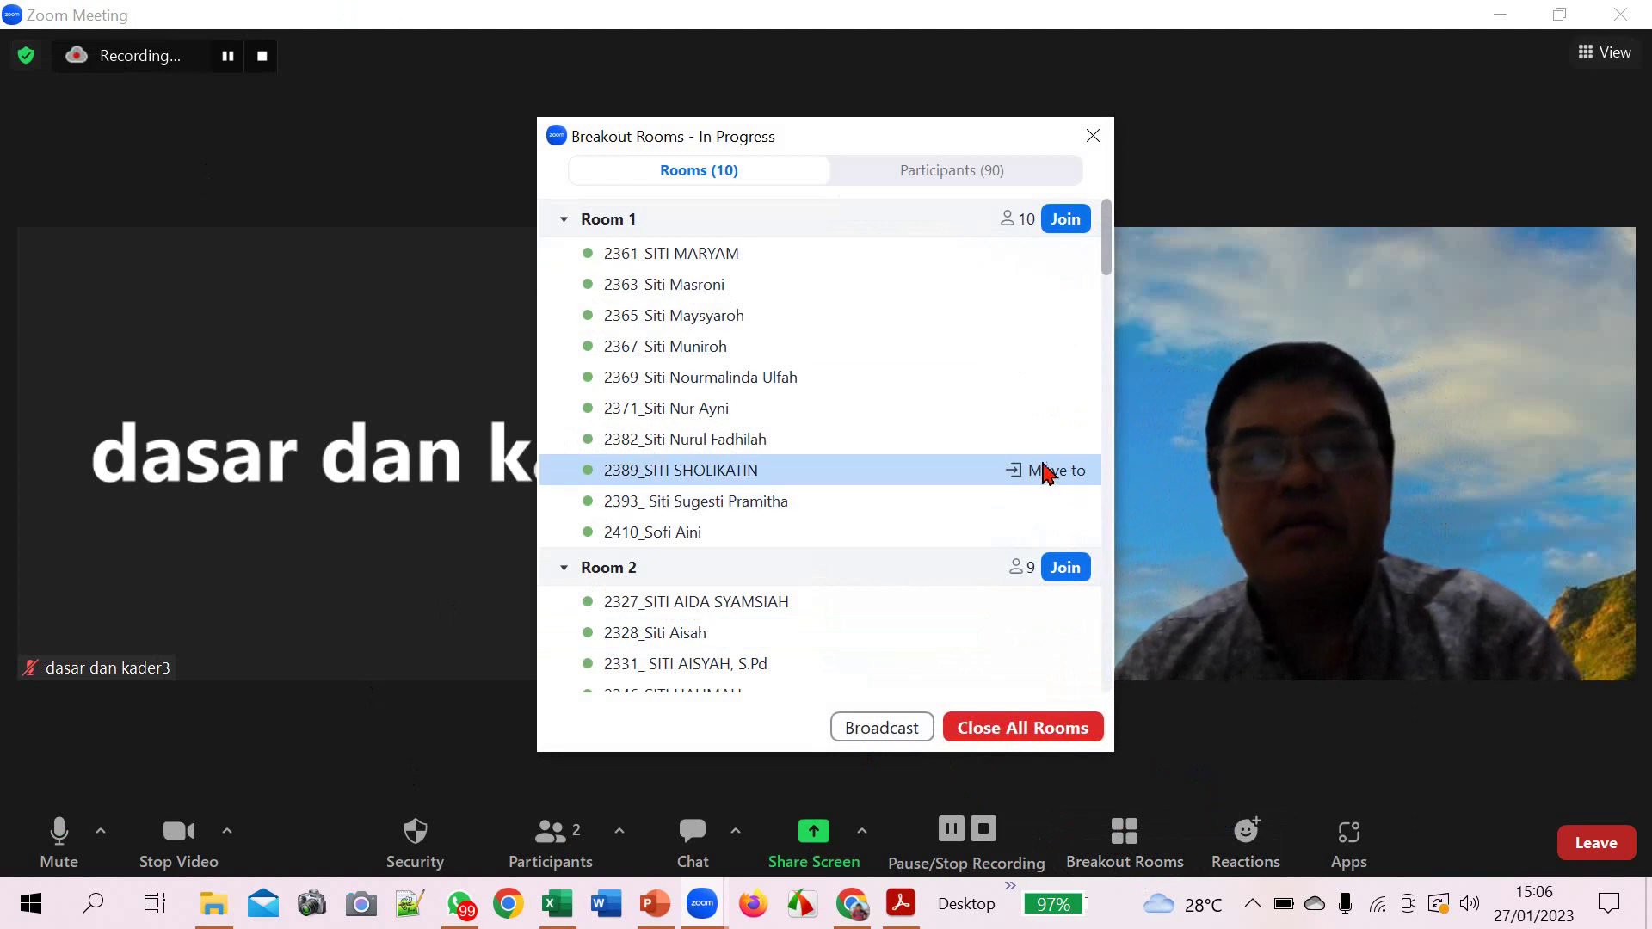
scroll(1050, 460, "down", 2)
scroll(1051, 458, "down", 5)
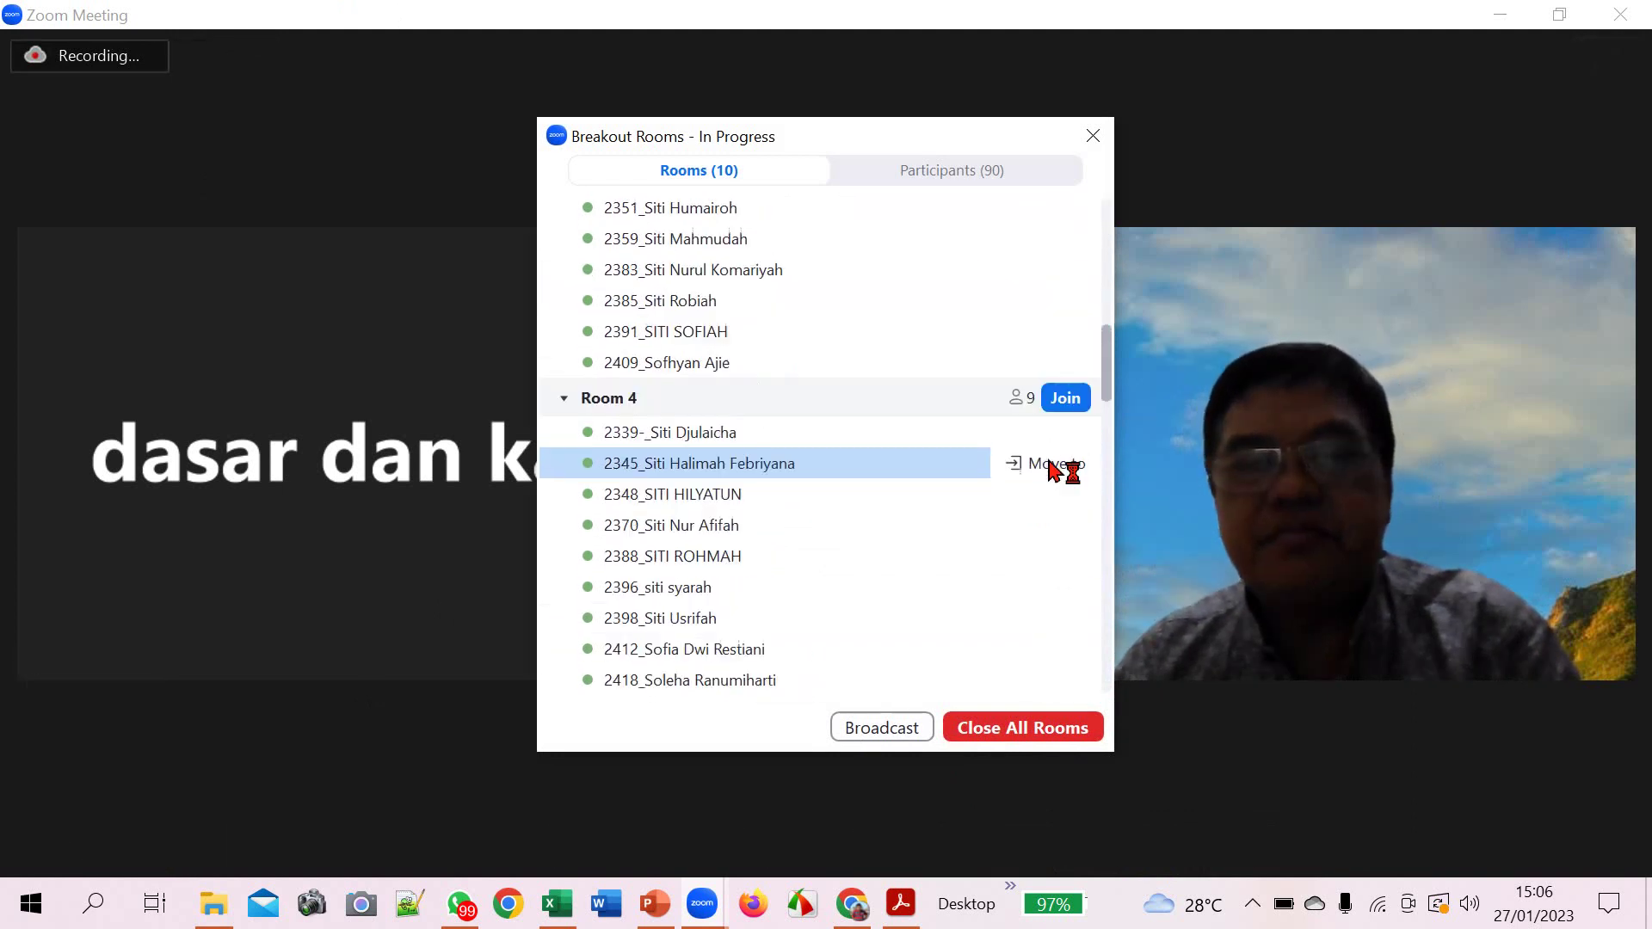
scroll(1051, 468, "up", 7)
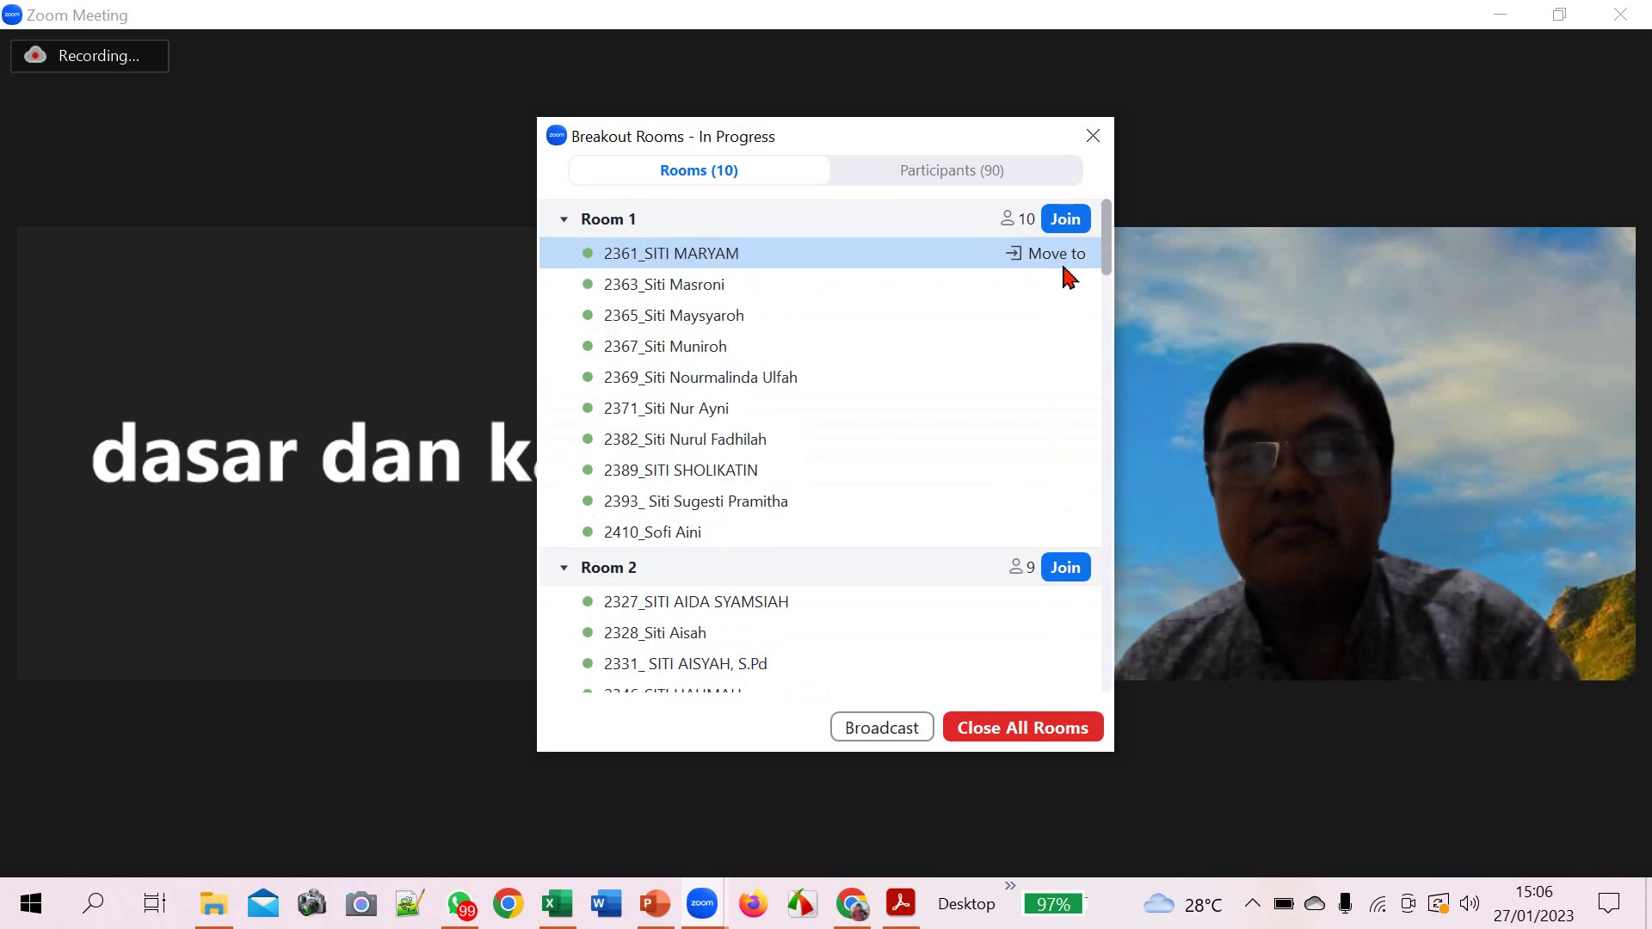
left_click(1067, 220)
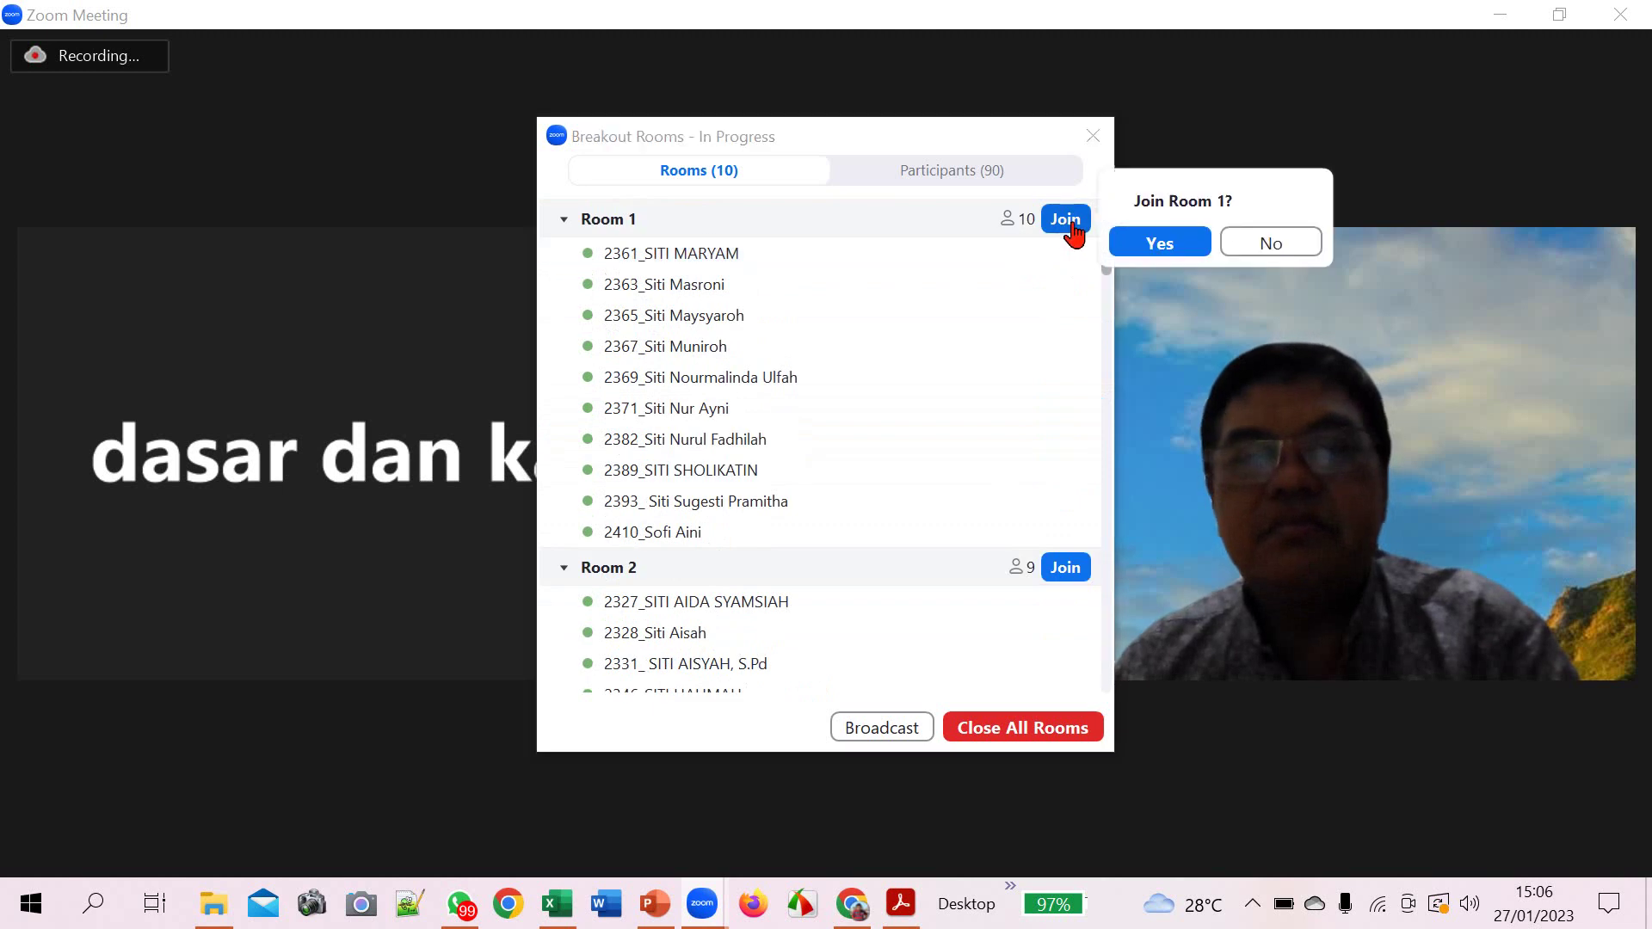
left_click(1159, 241)
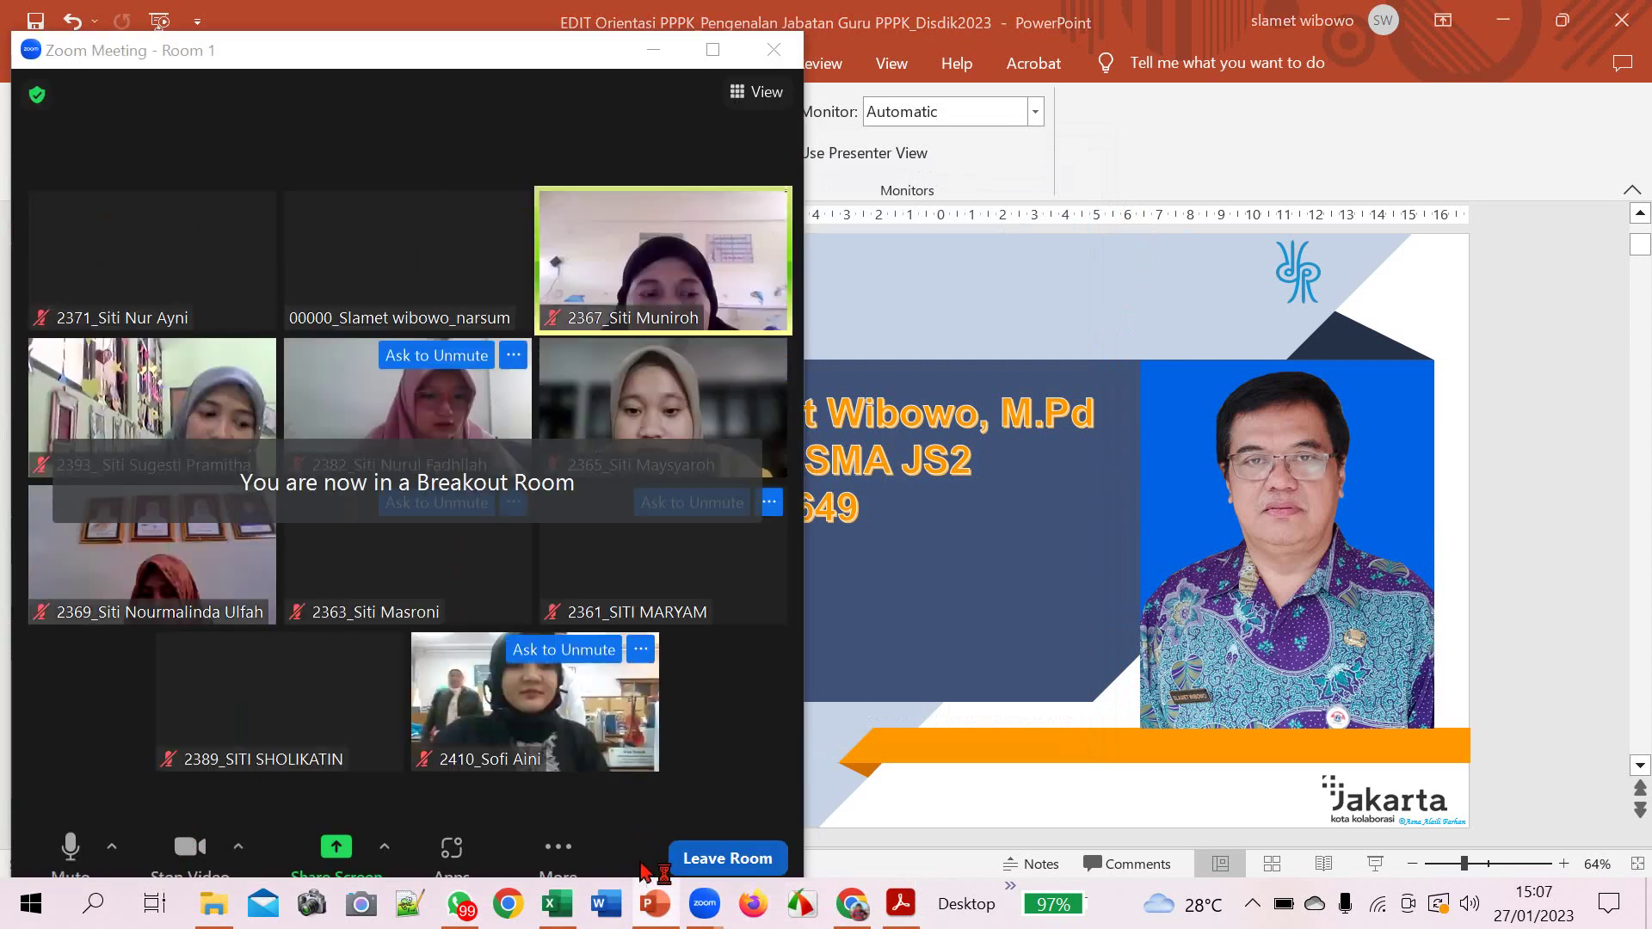
- Enlarge the Room 1 meeting window, leave the breakout room without leaving the meeting, and maximize the main session
left_click(712, 49)
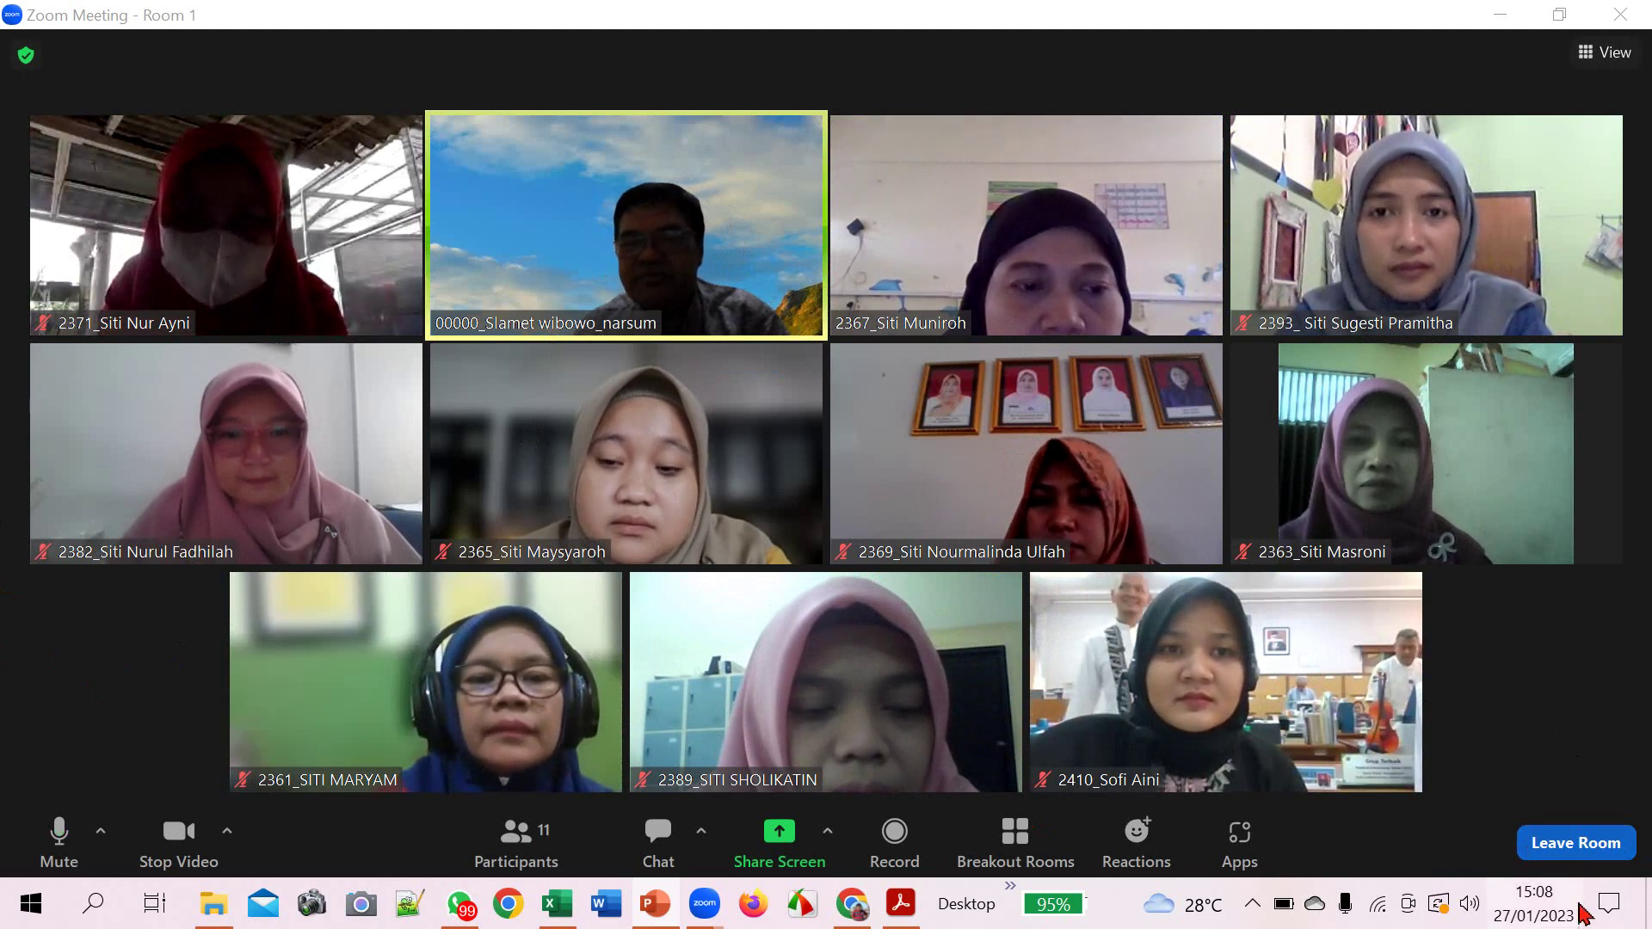
left_click(1578, 844)
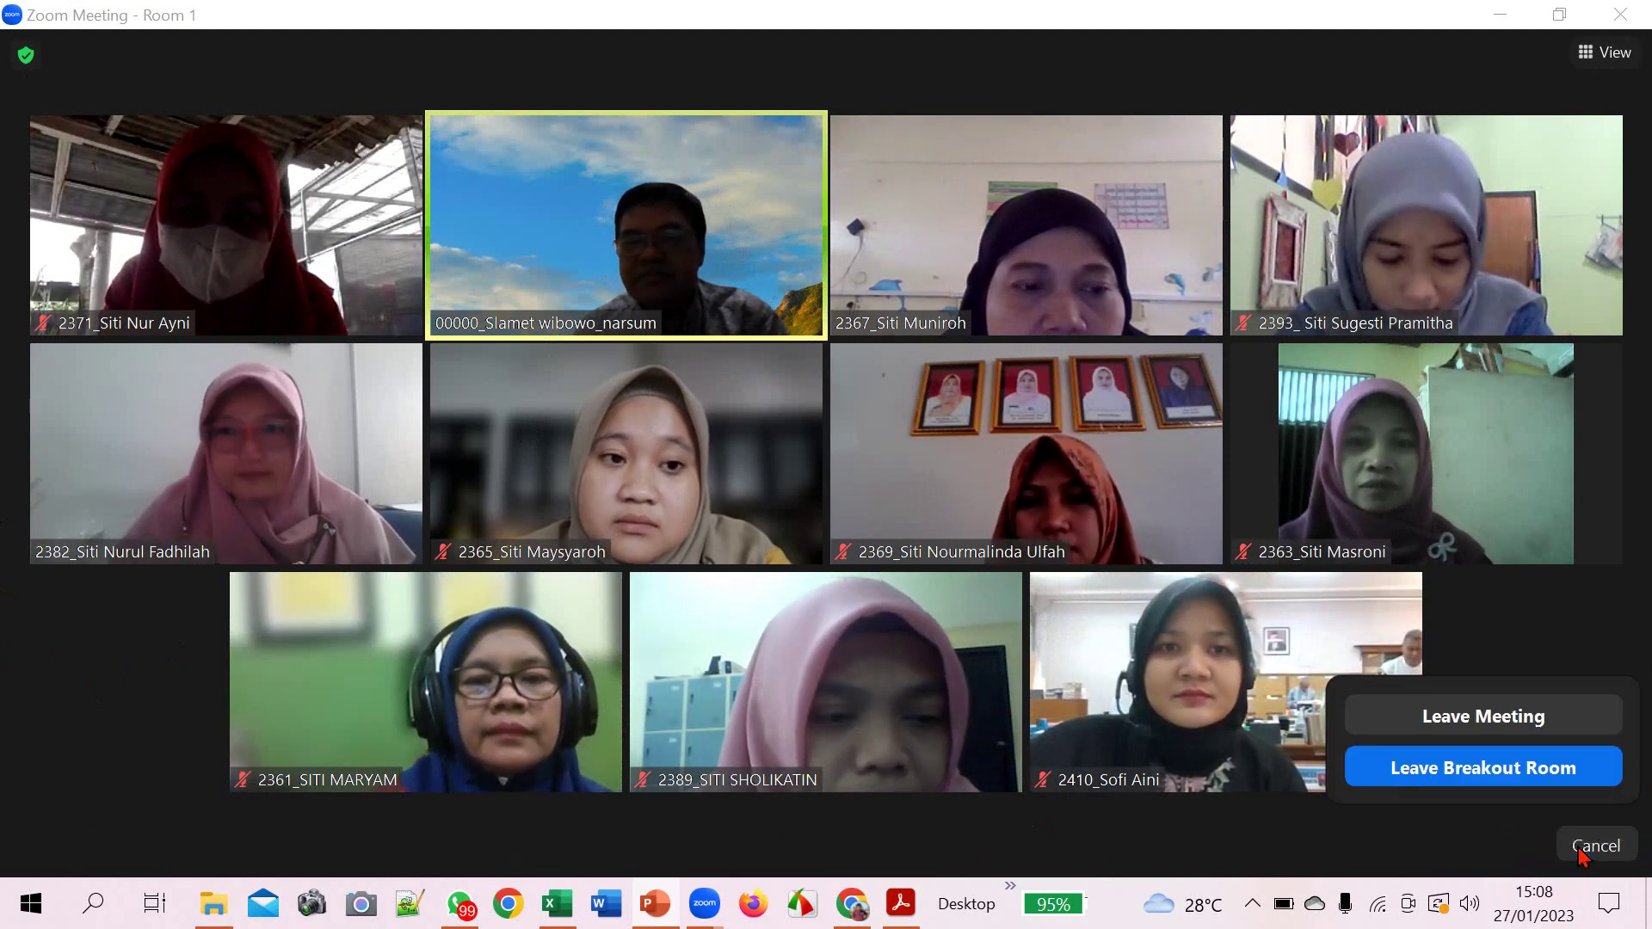
left_click(1512, 770)
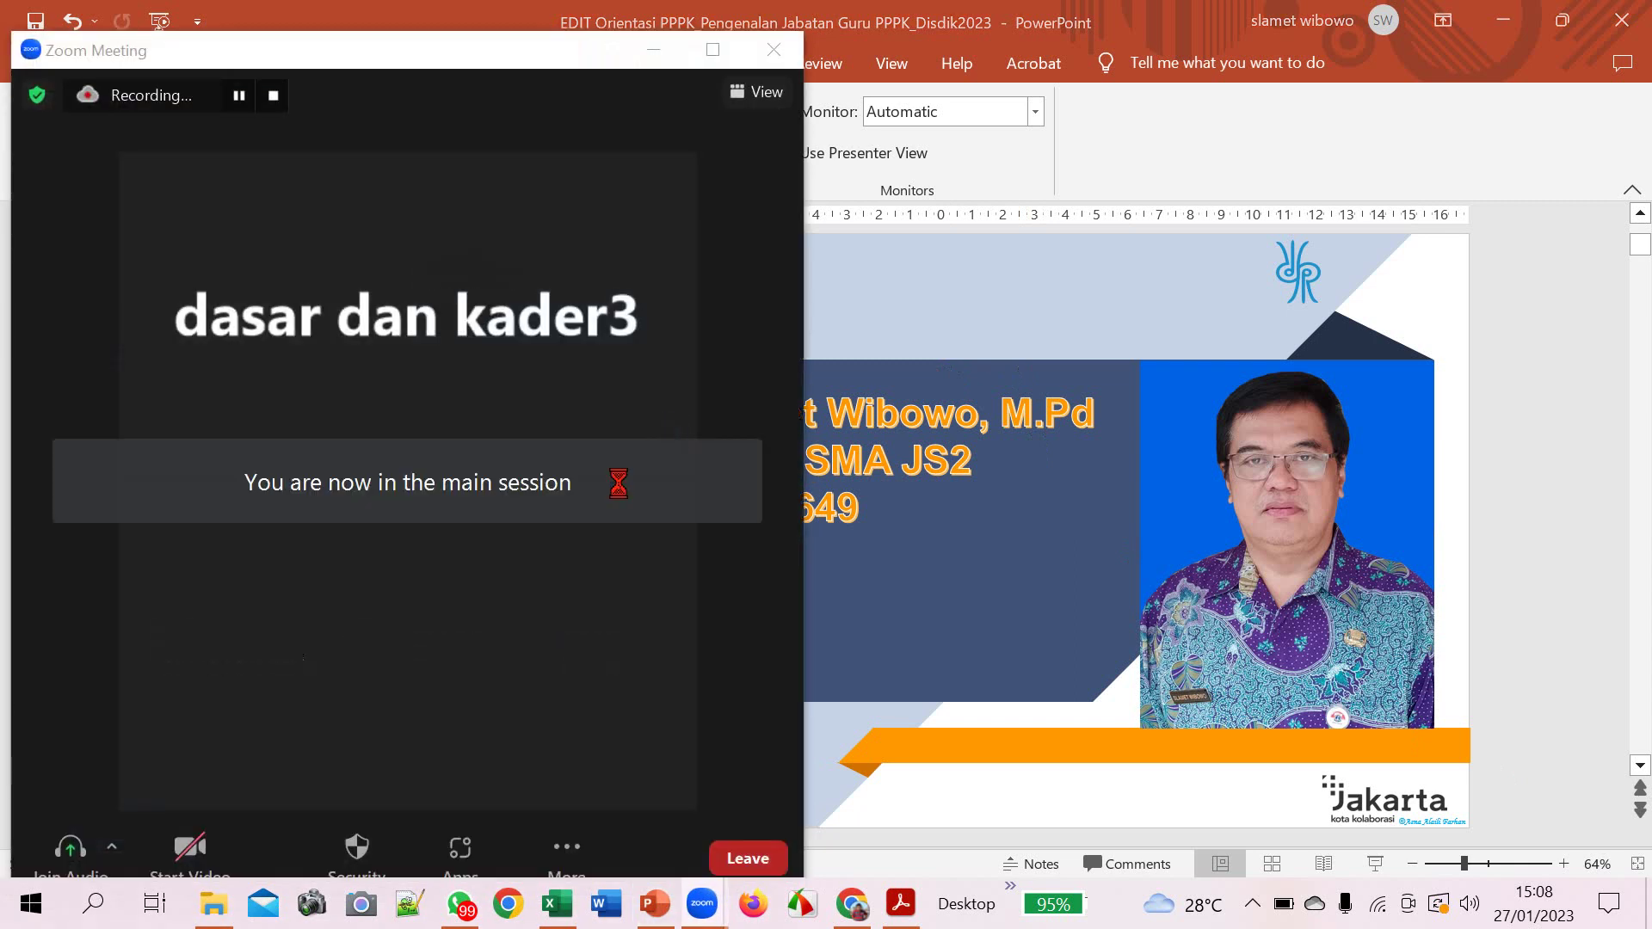
left_click(710, 51)
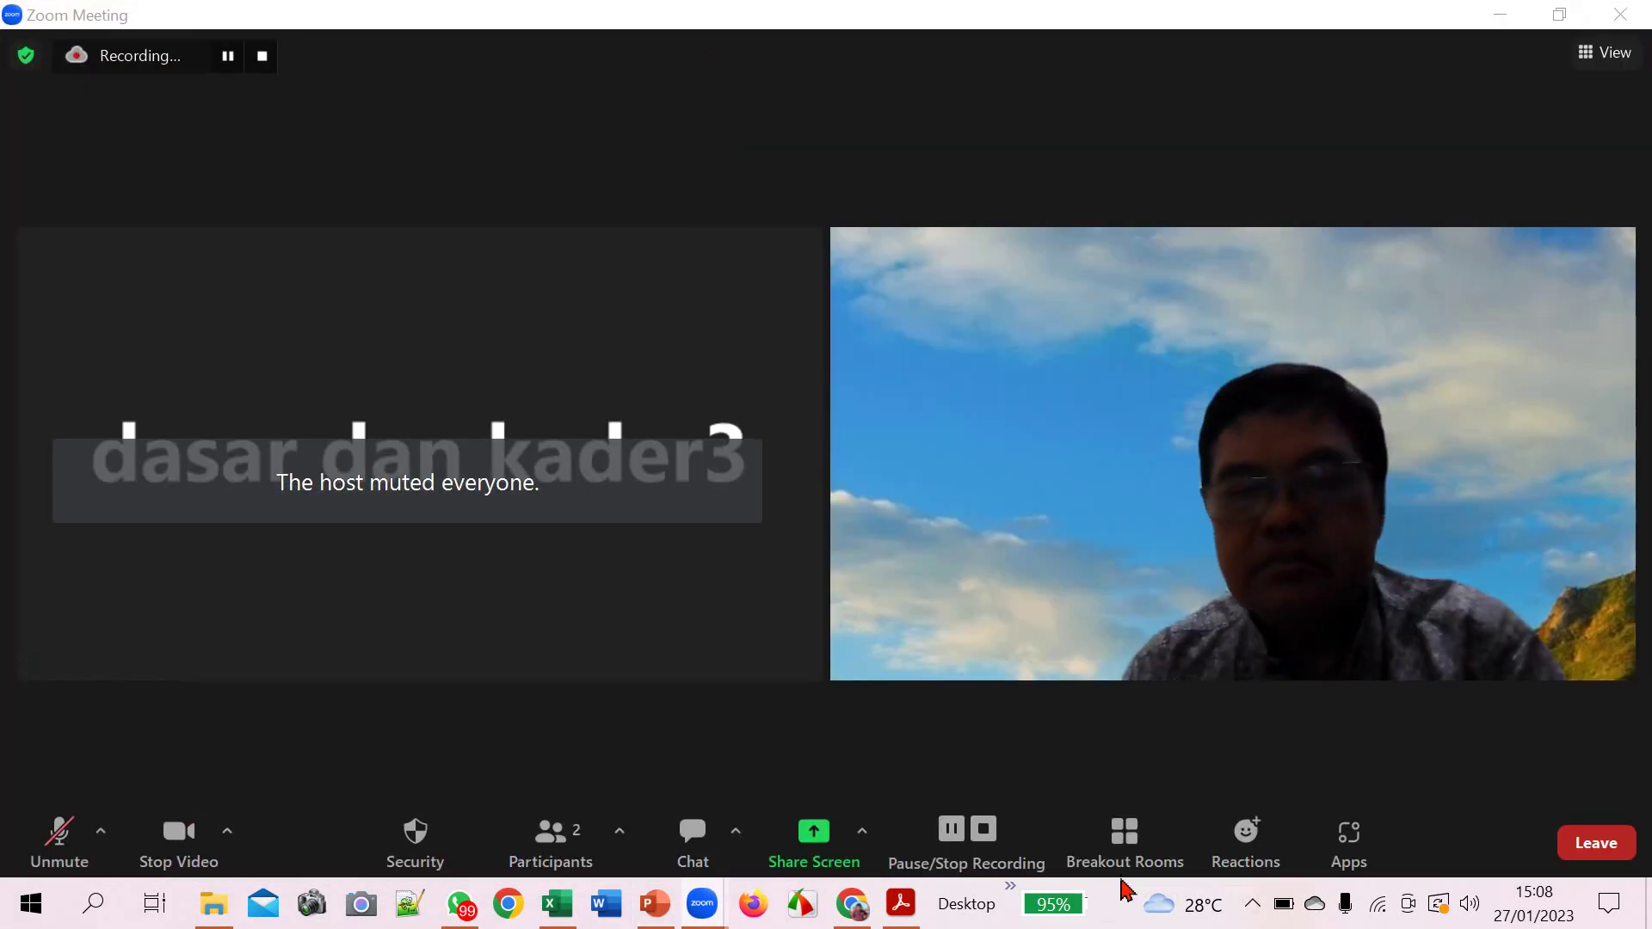
- Join breakout Room 2, maximize its meeting window, and unmute the microphone to speak with the group
left_click(1127, 847)
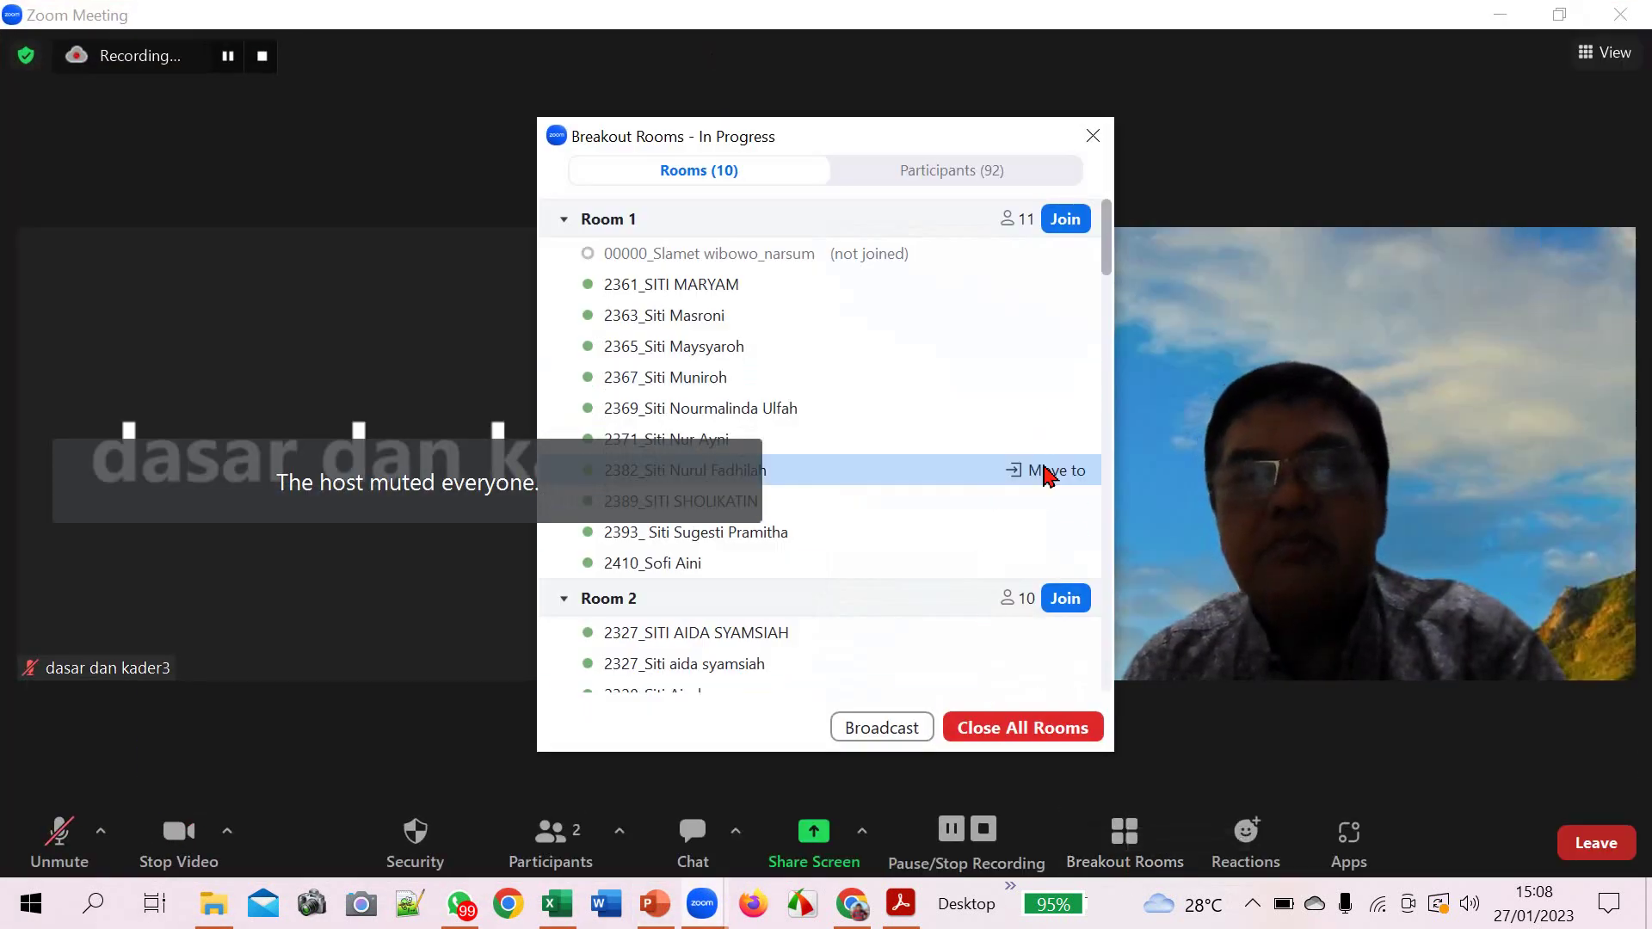
left_click(1068, 604)
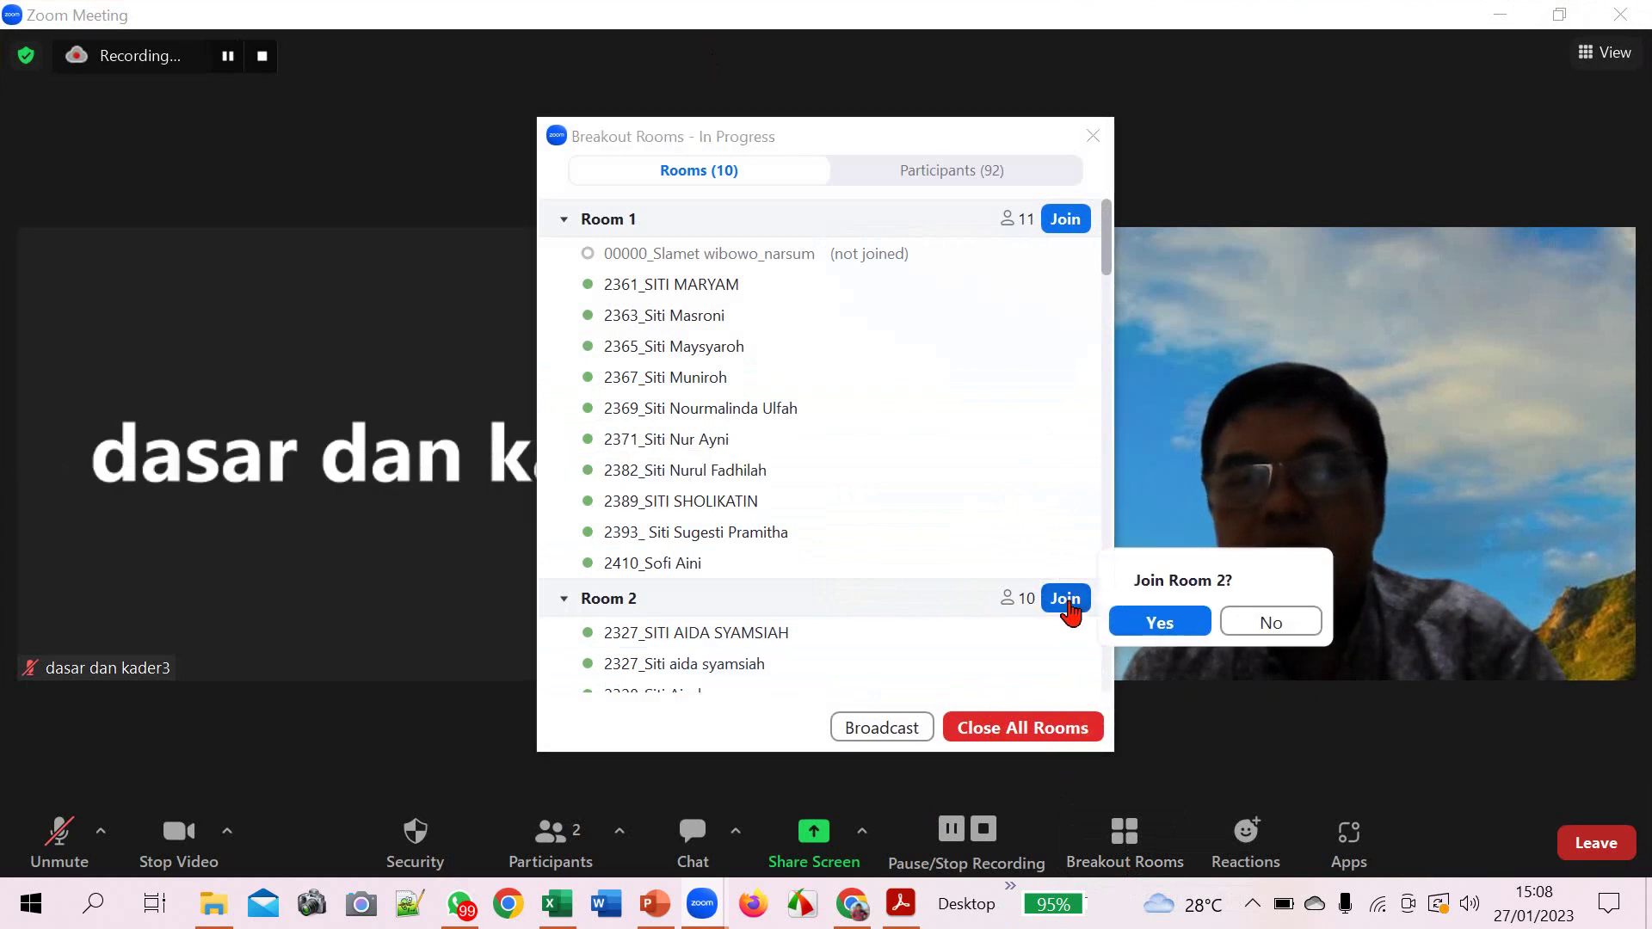
left_click(1143, 621)
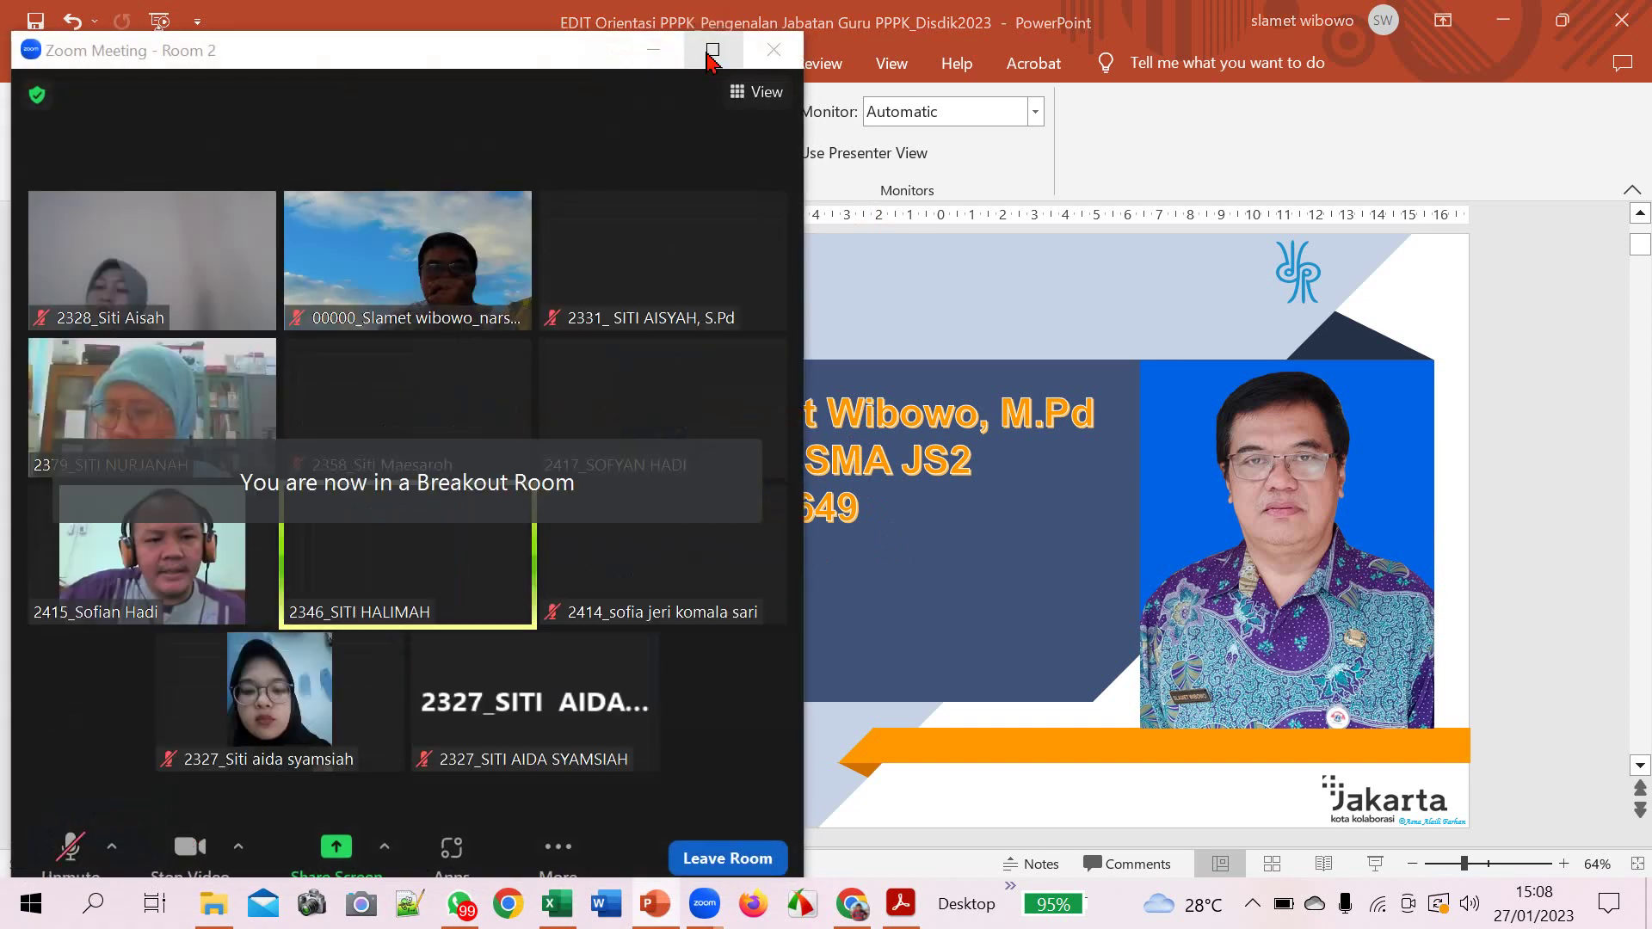
left_click(711, 50)
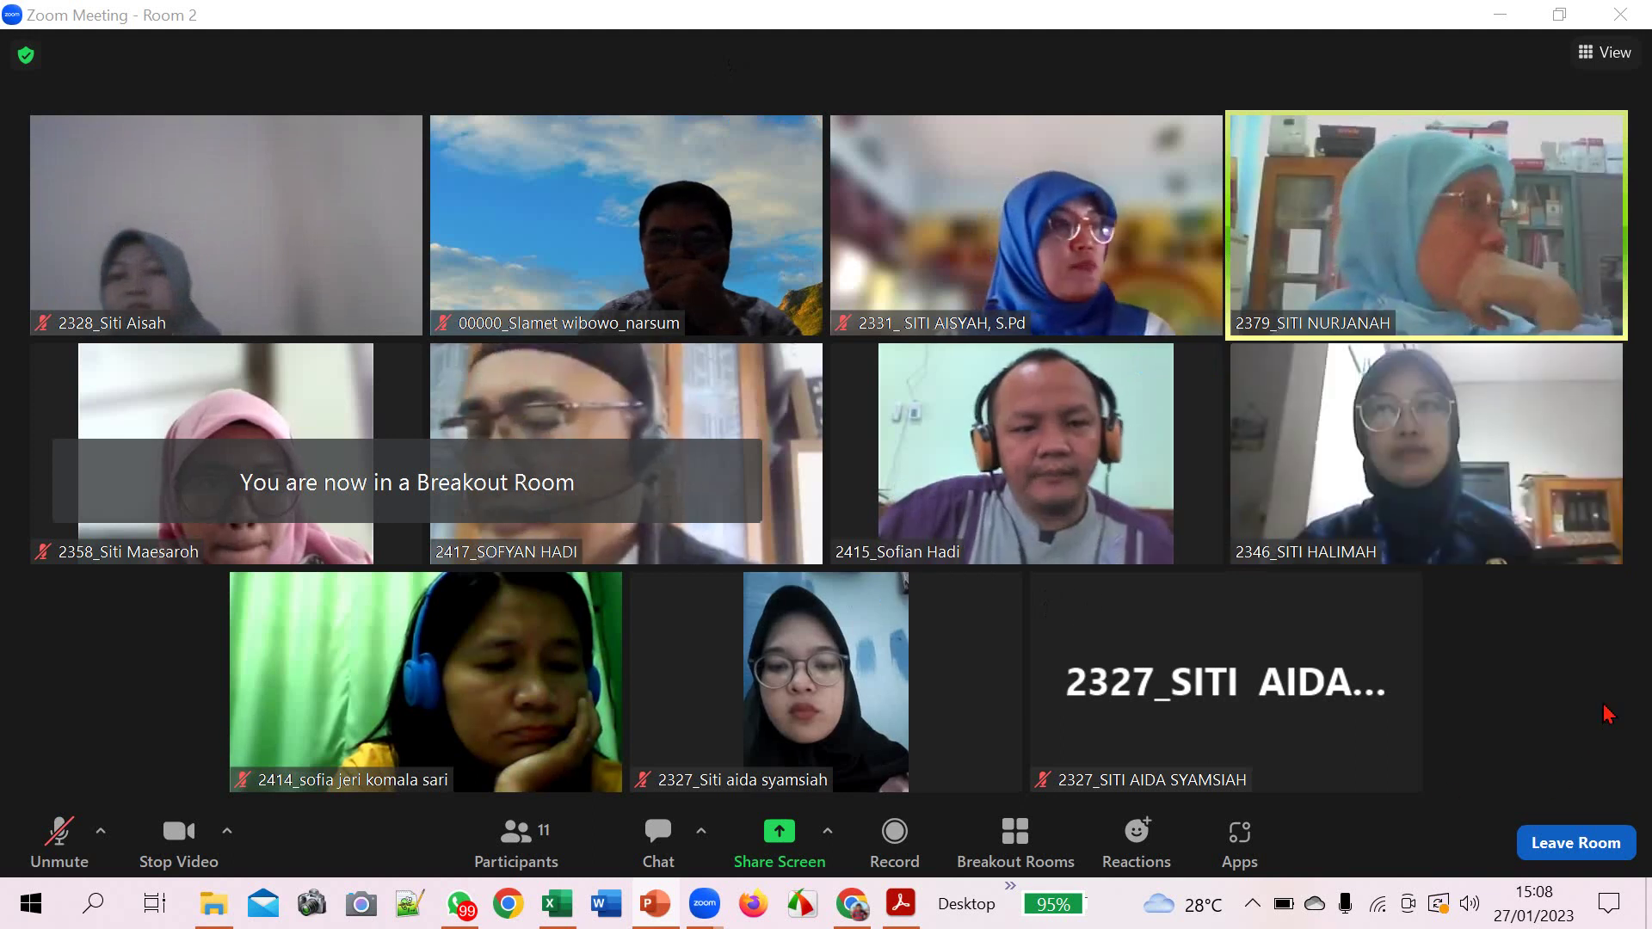
left_click(60, 860)
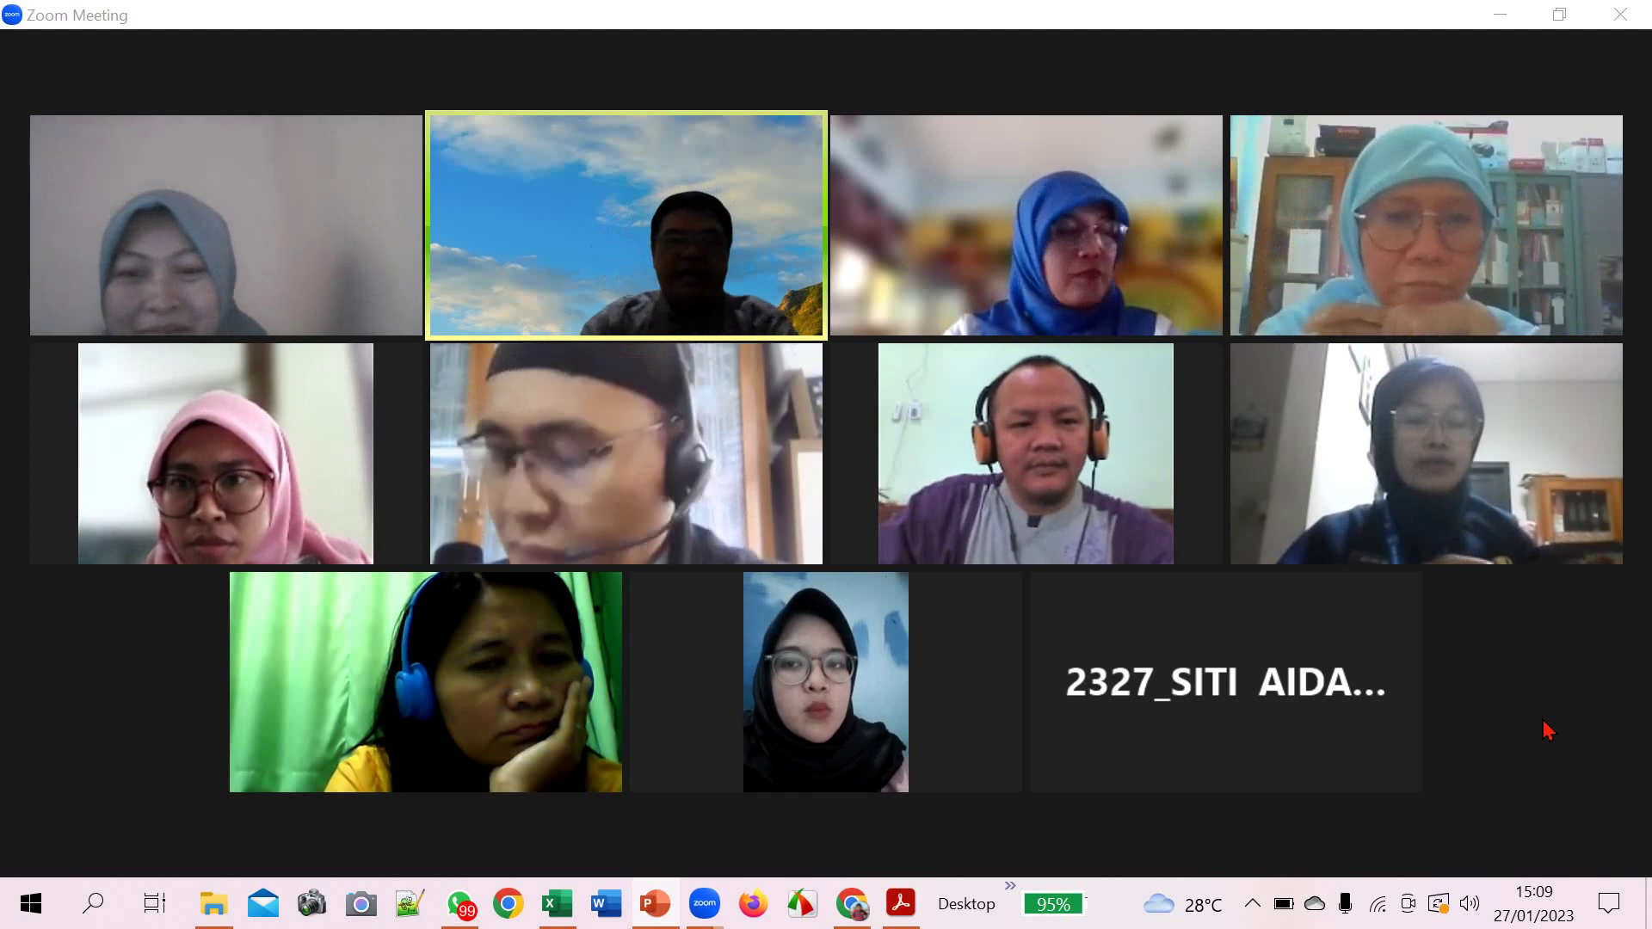
- Leave breakout Room 2 while staying in the meeting, and maximize the main session window
mouse_move(1566, 716)
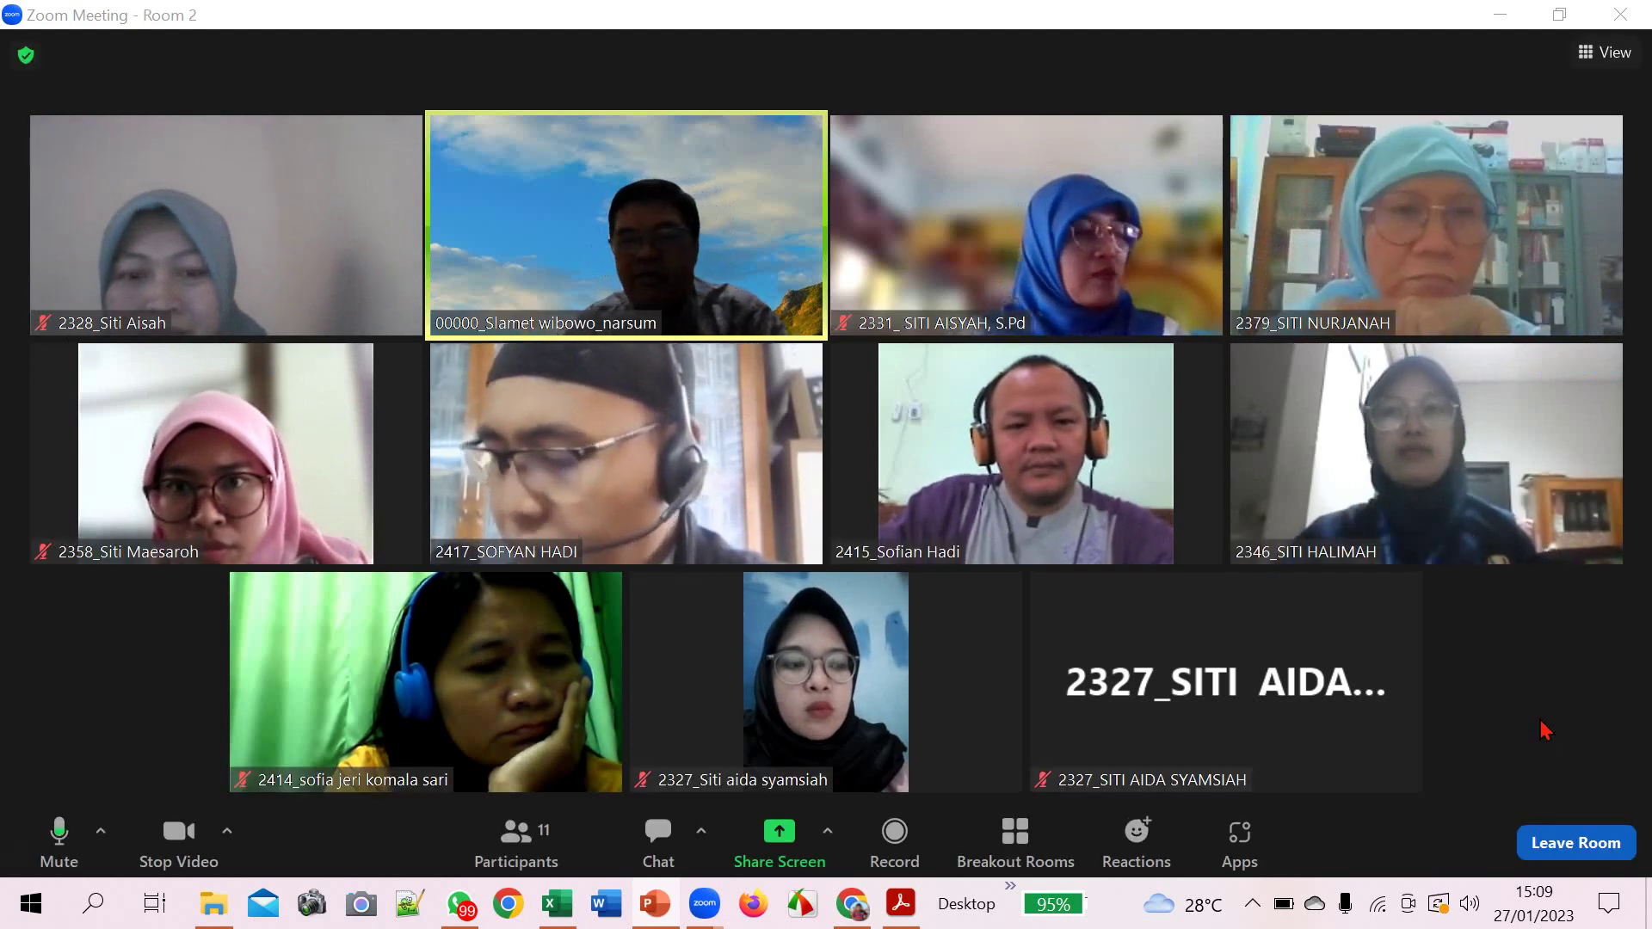
left_click(1544, 845)
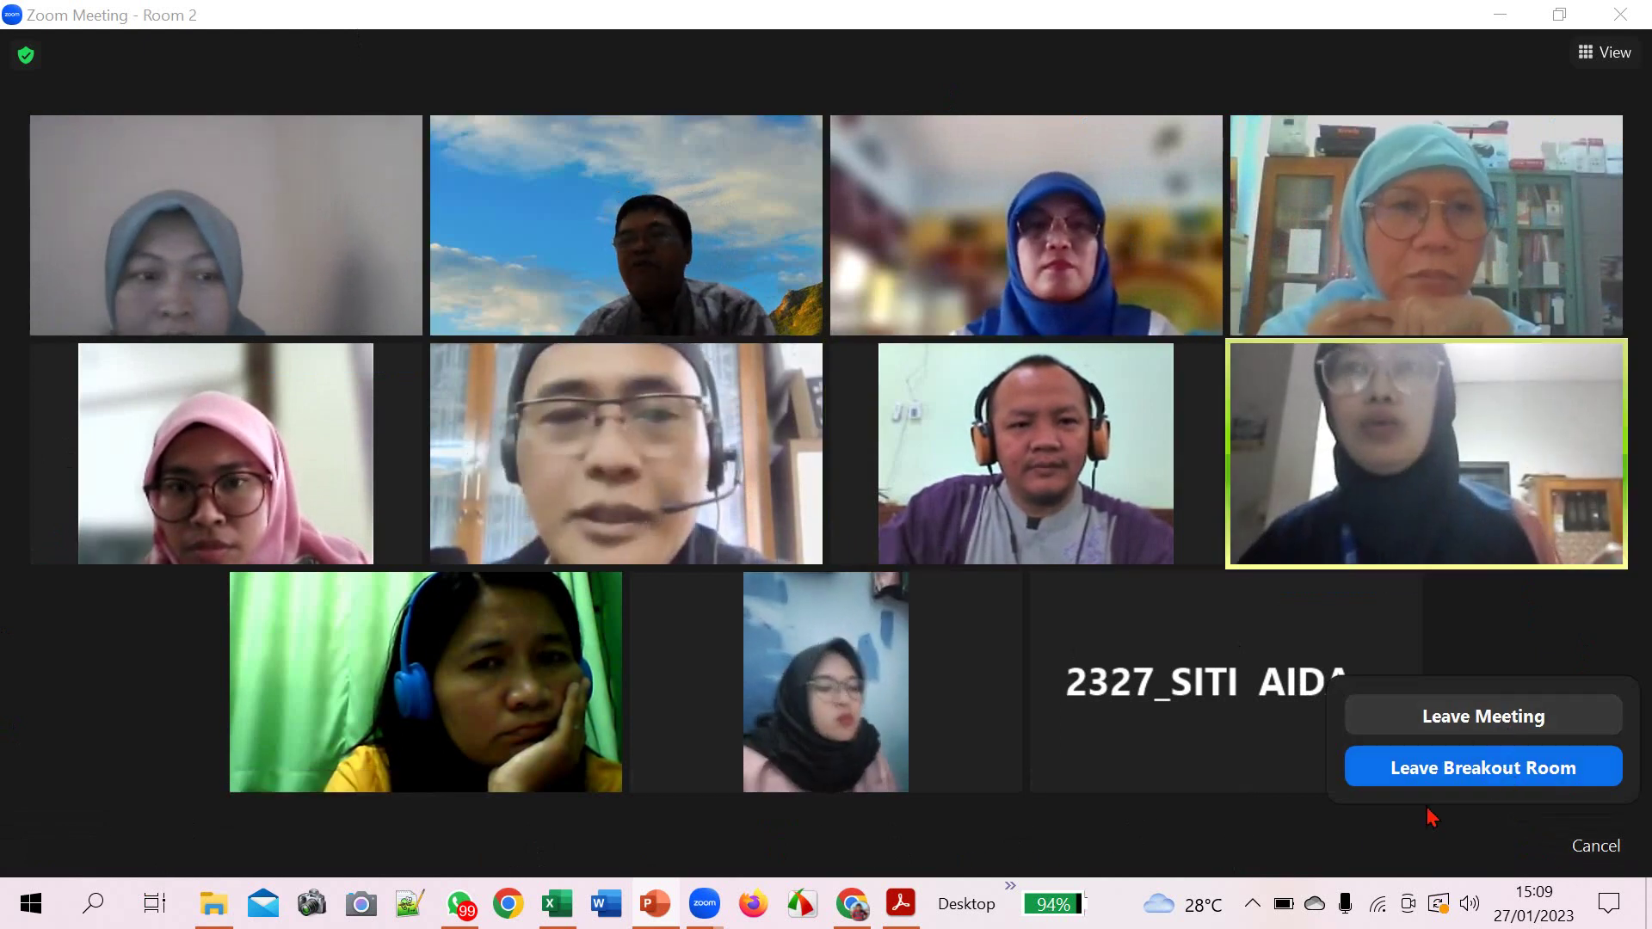
left_click(1534, 772)
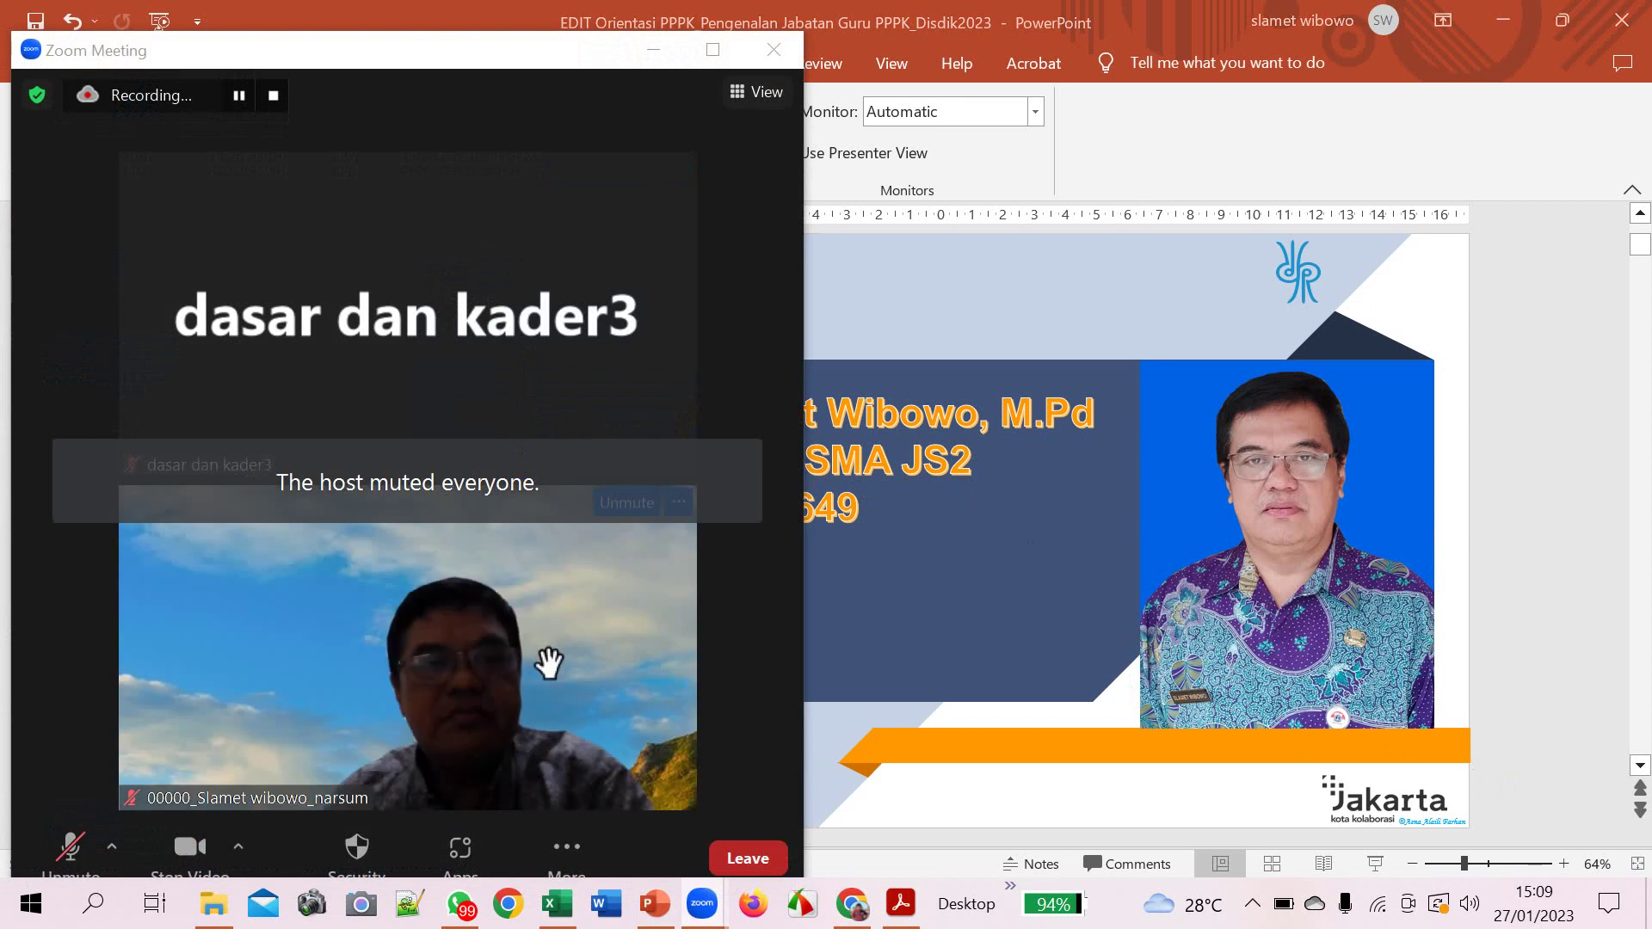
left_click(713, 49)
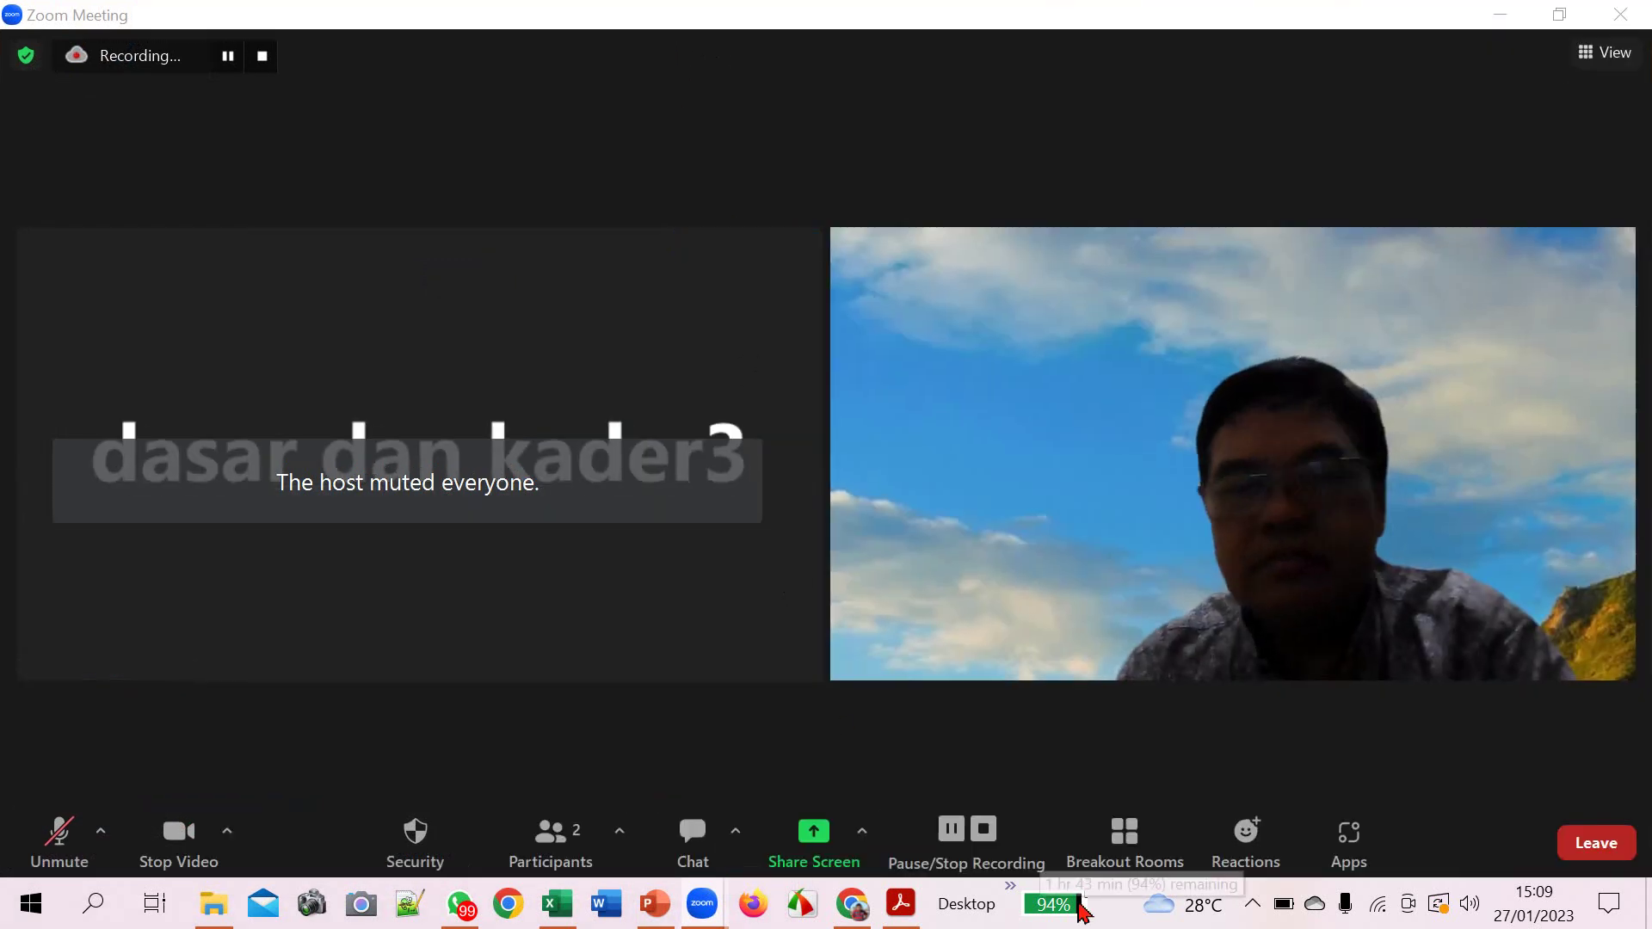
- Find Room 3 among the running breakout rooms, join it, maximize the meeting window, and unmute the microphone
left_click(1118, 836)
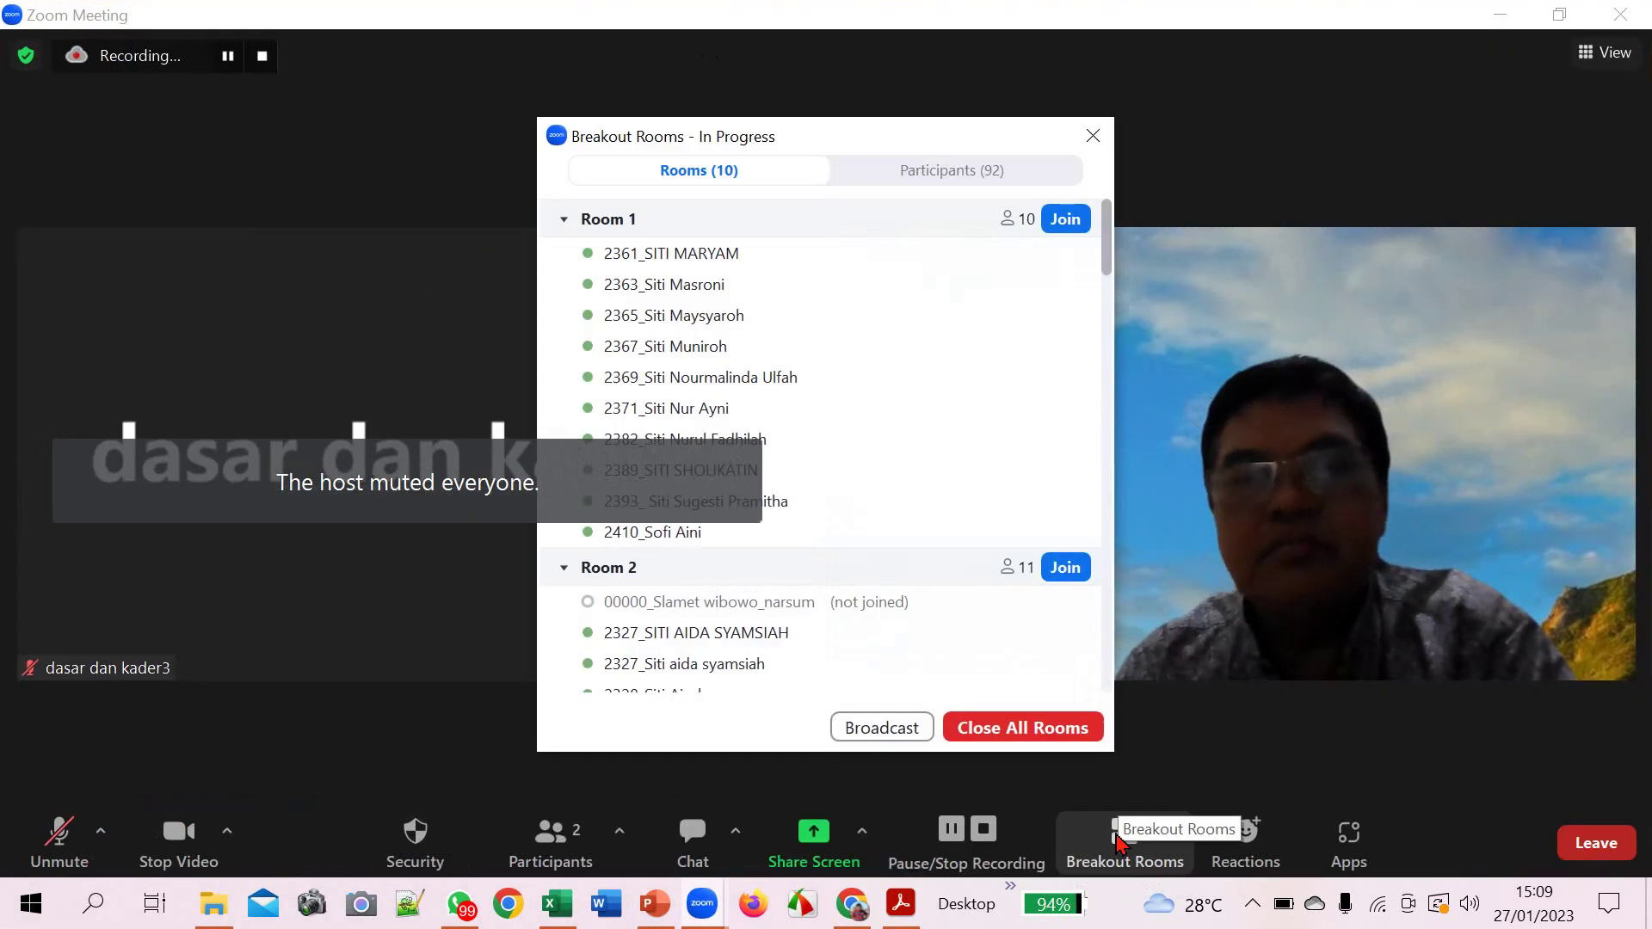
scroll(998, 594, "down", 2)
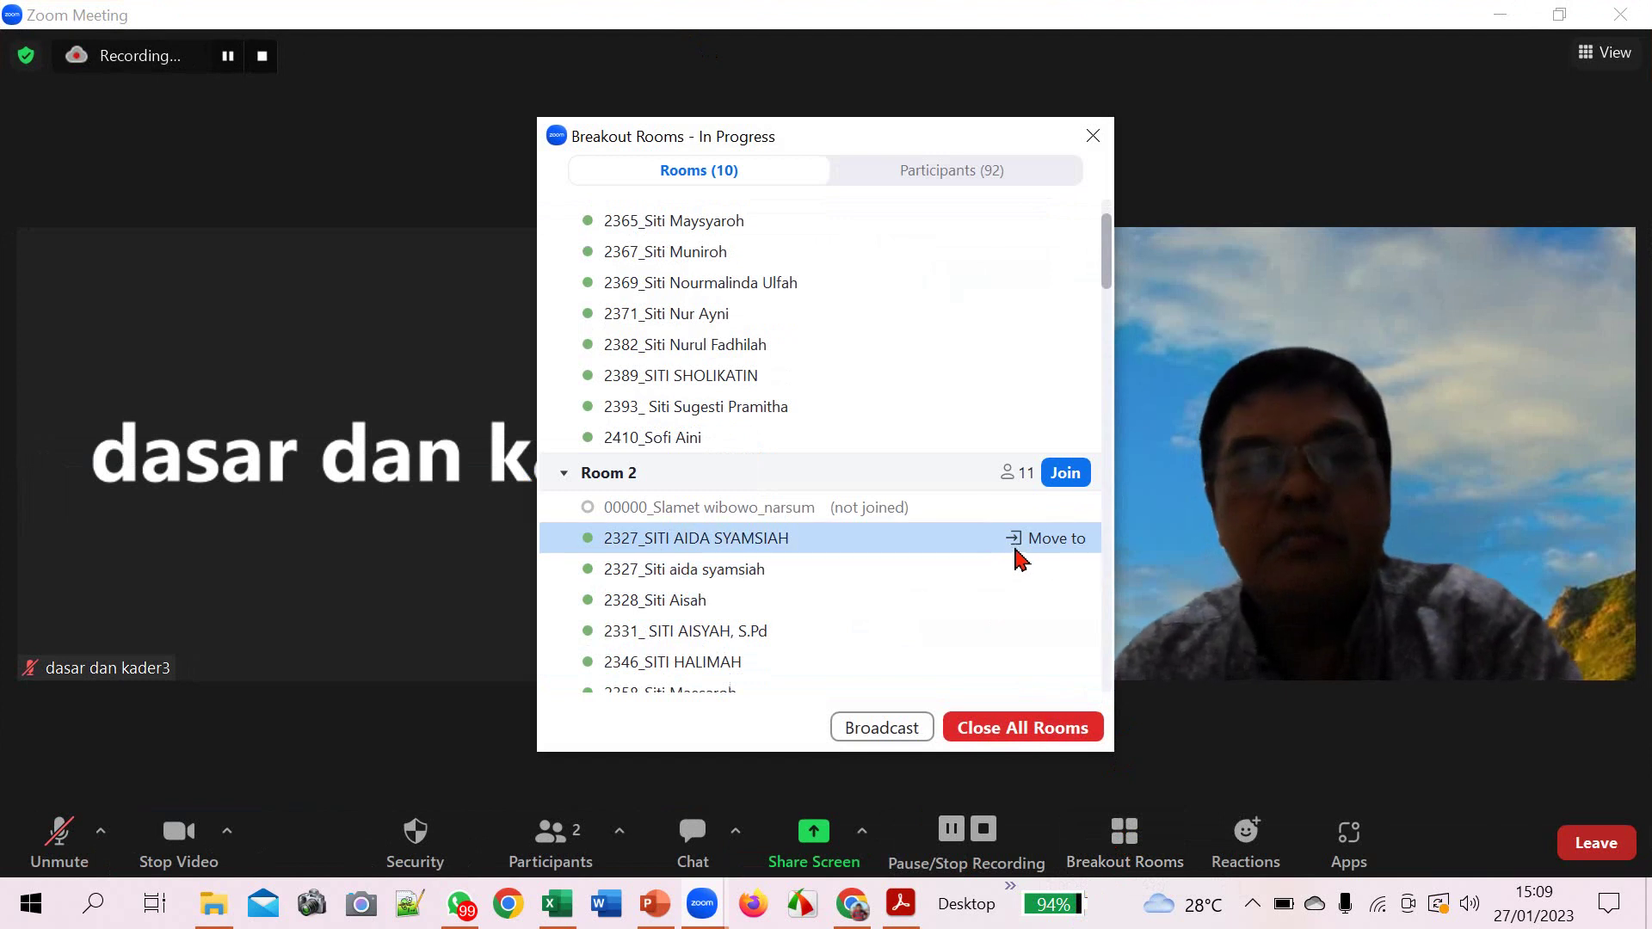
scroll(1023, 560, "down", 3)
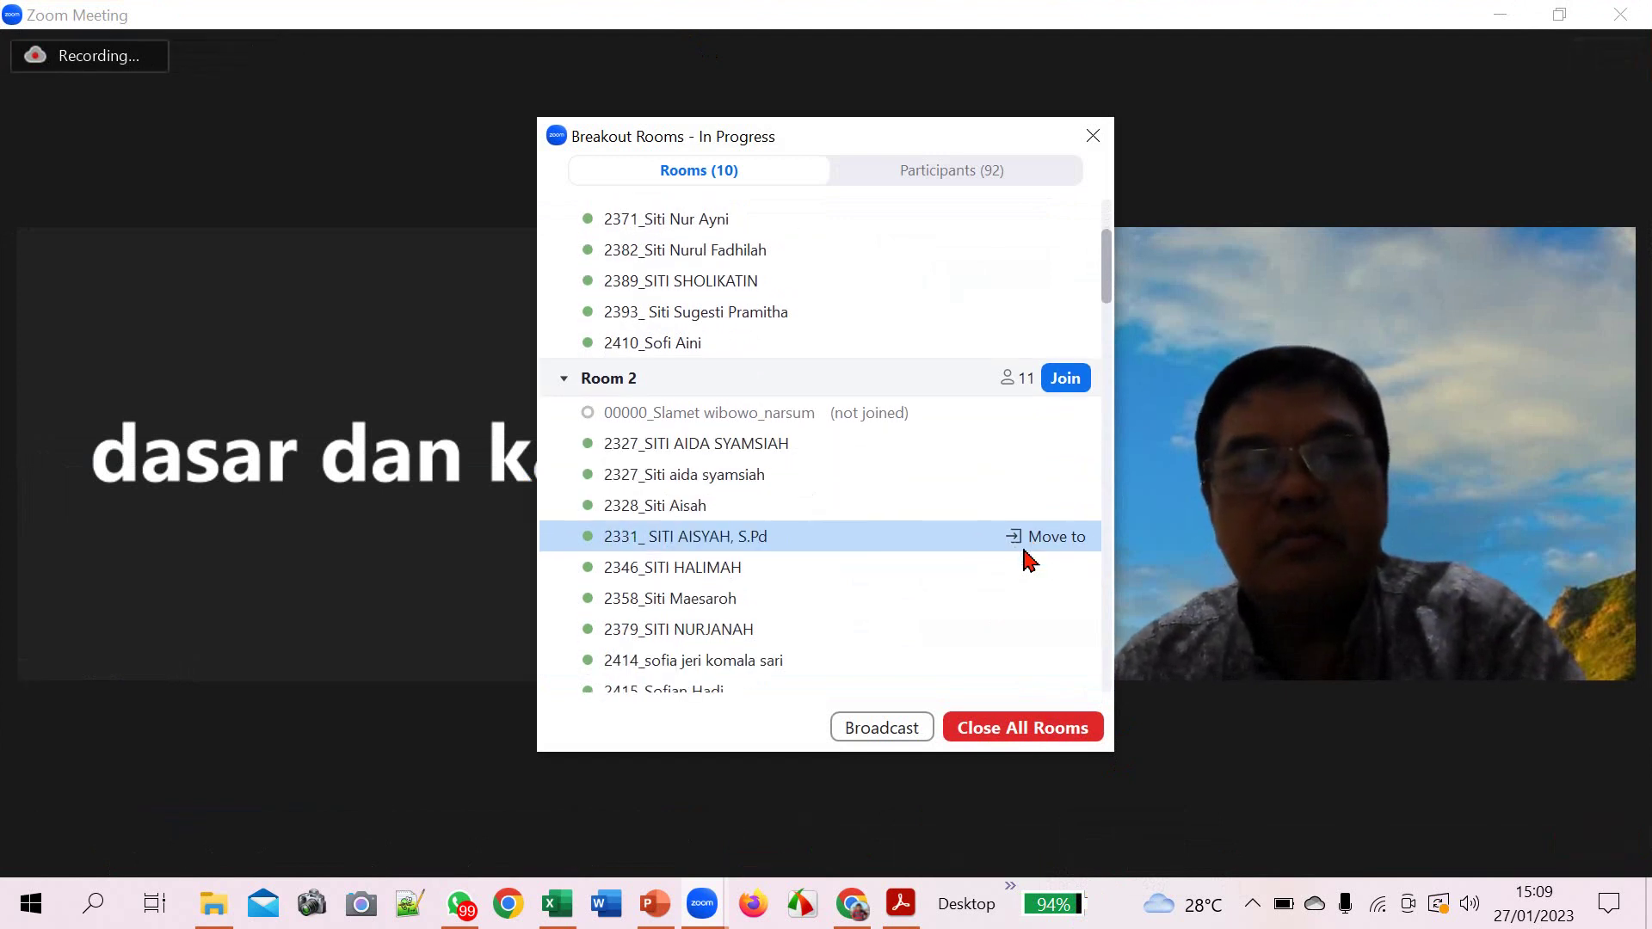
scroll(1029, 559, "down", 3)
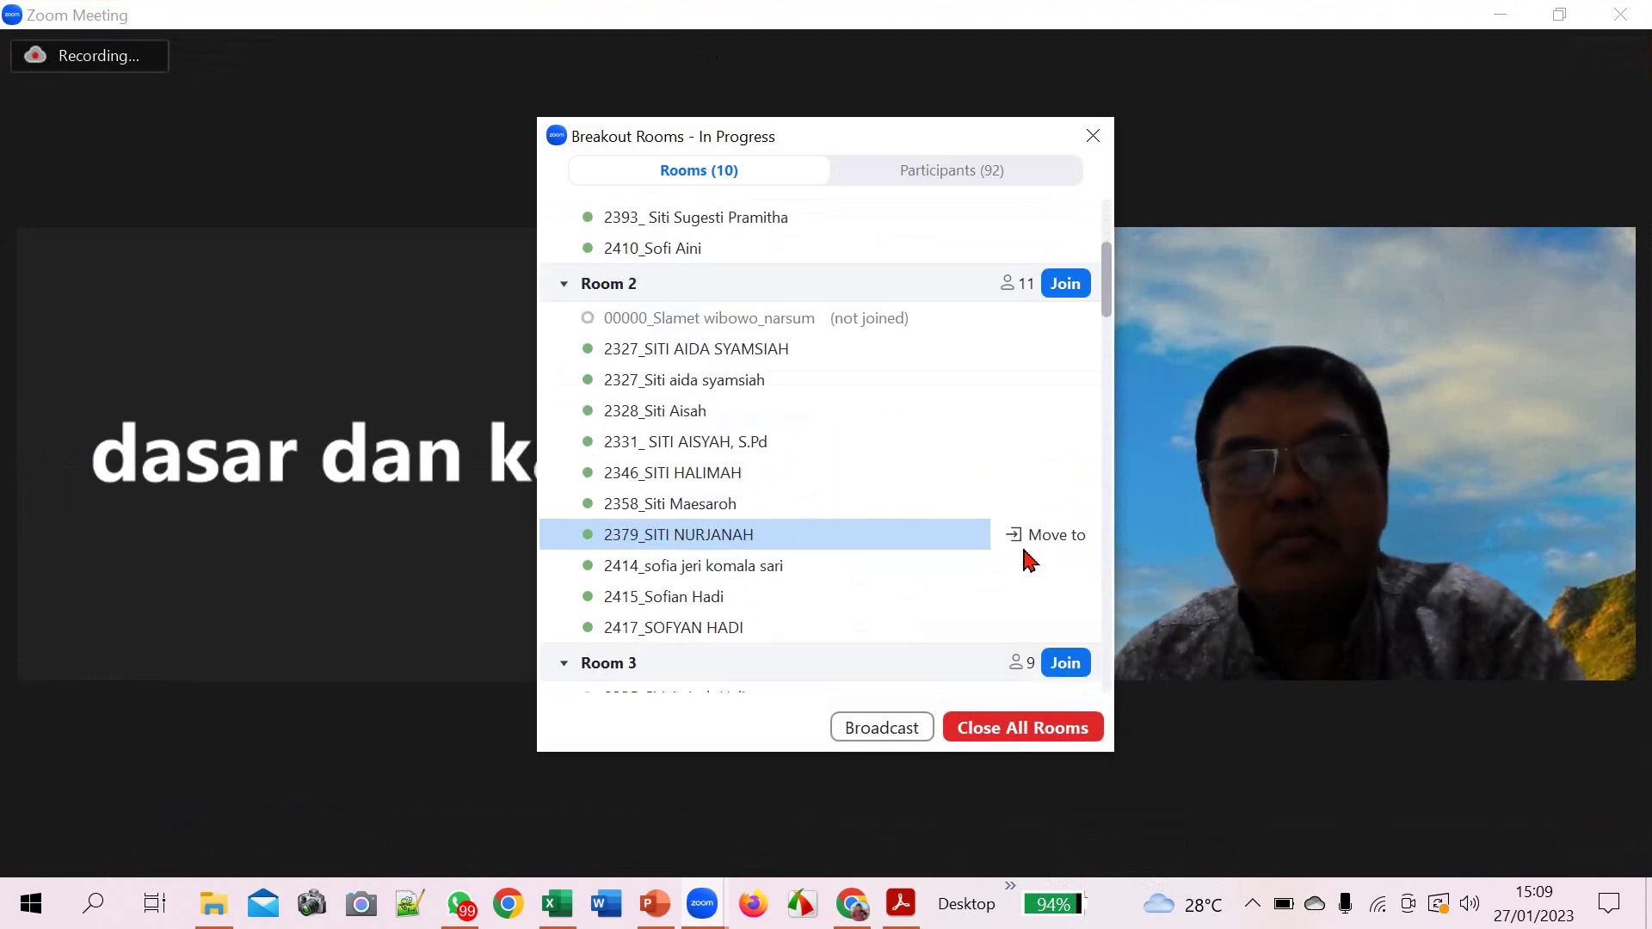
left_click(1055, 676)
left_click(1162, 686)
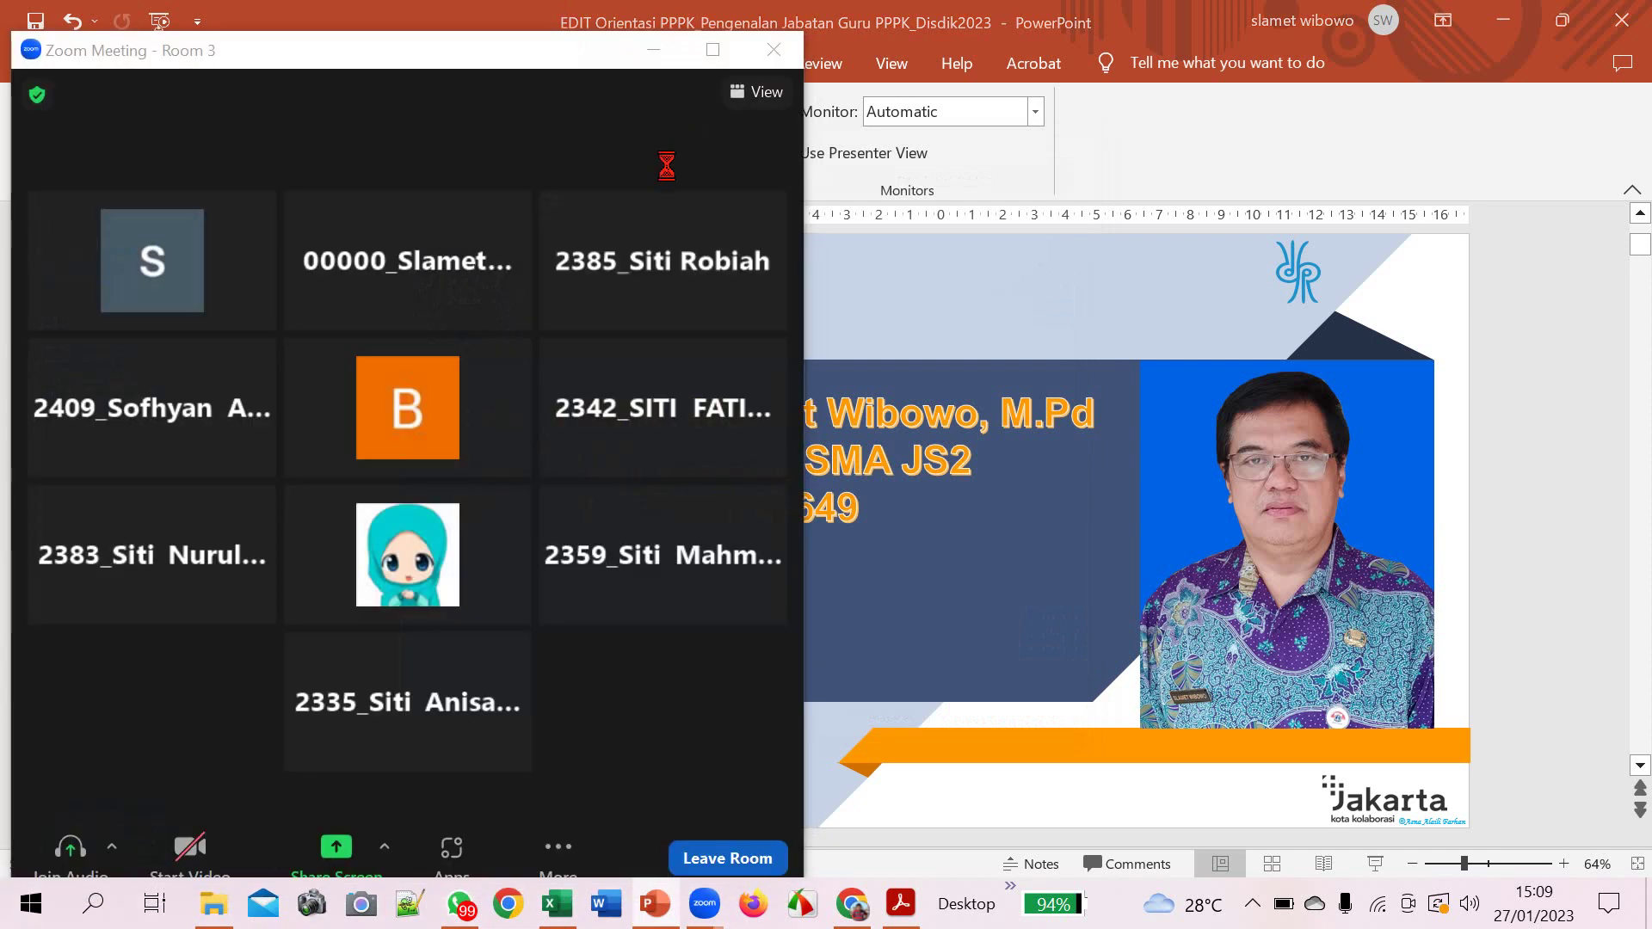
left_click(715, 52)
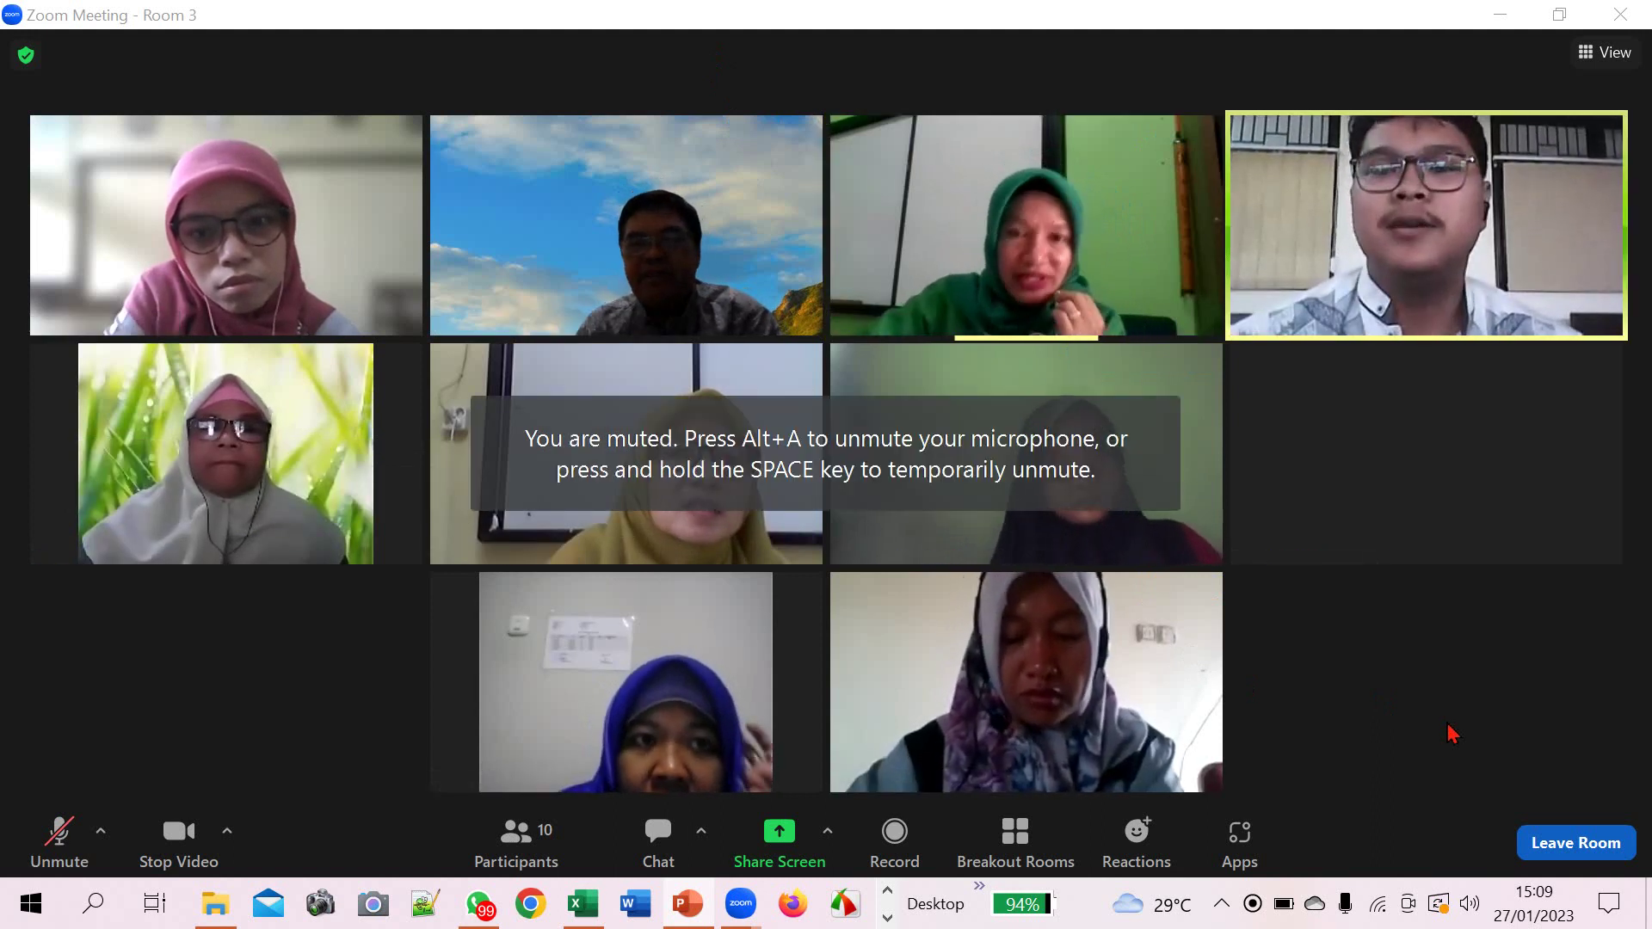
left_click(54, 839)
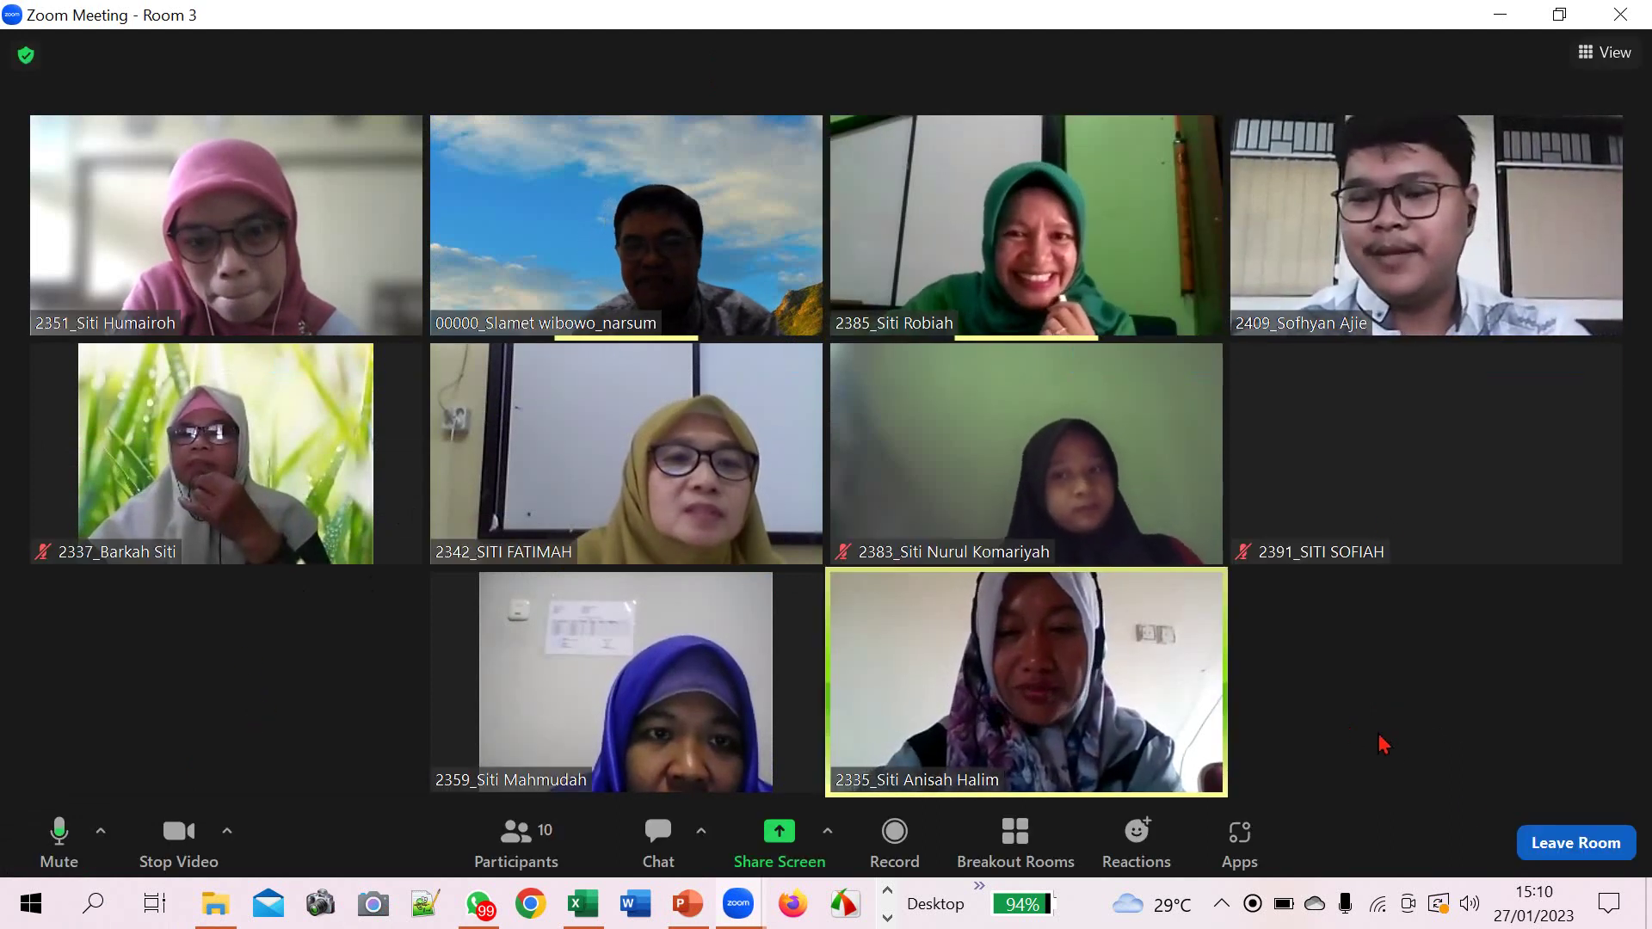
- Leave breakout Room 3 for the main session and maximize the meeting window
left_click(1579, 854)
left_click(1507, 779)
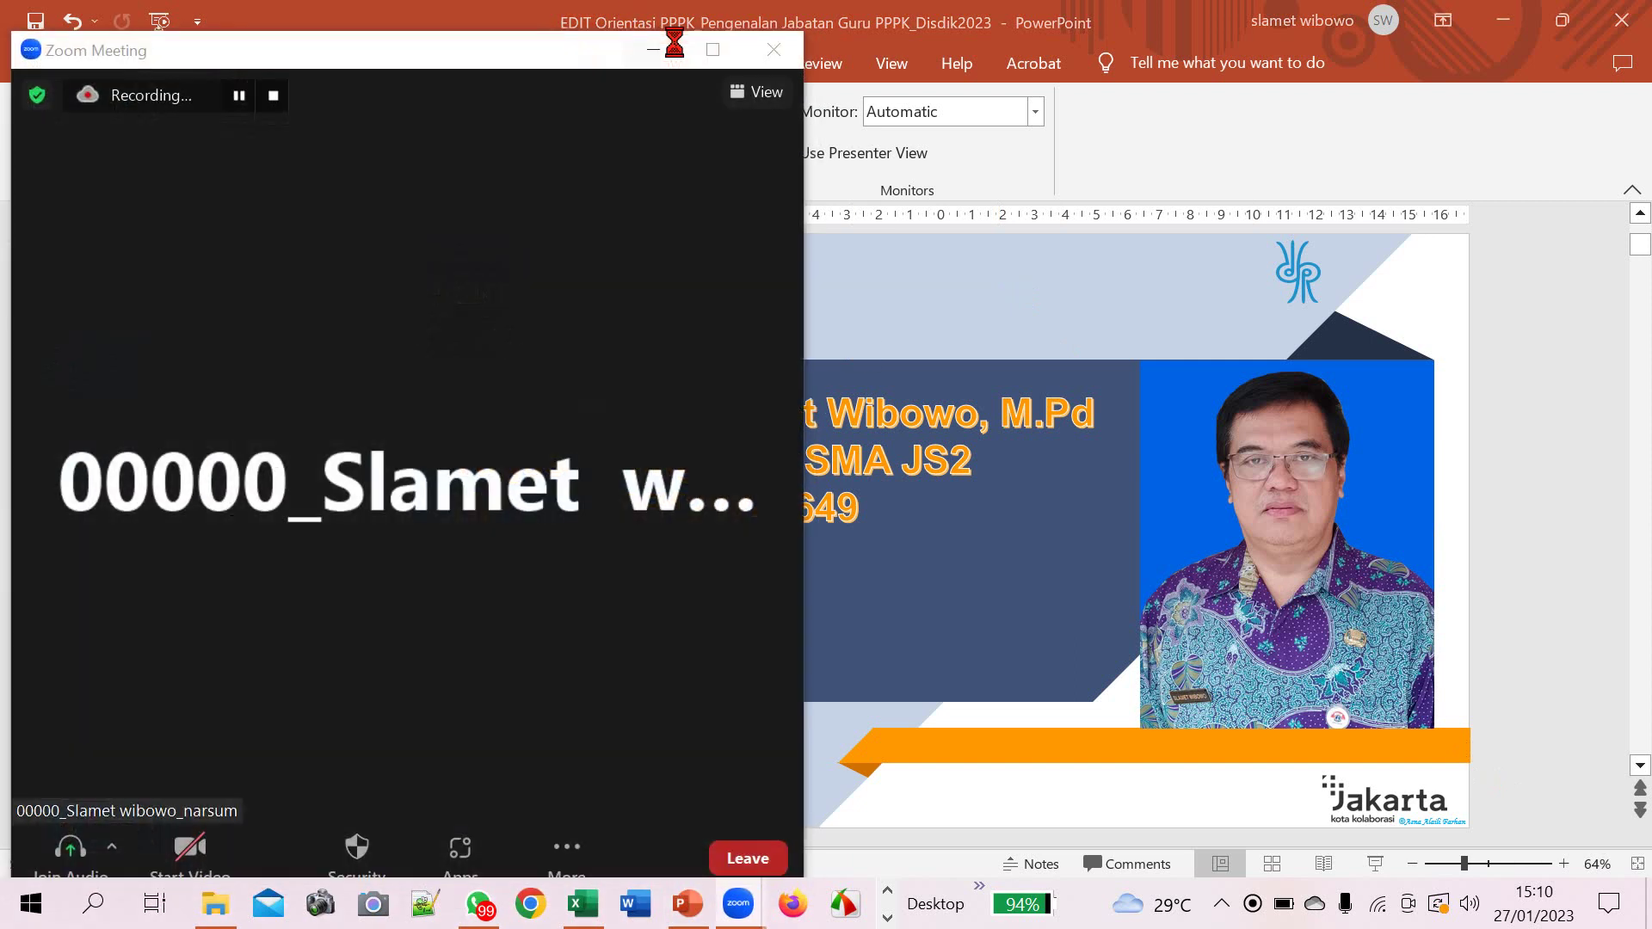
left_click(712, 50)
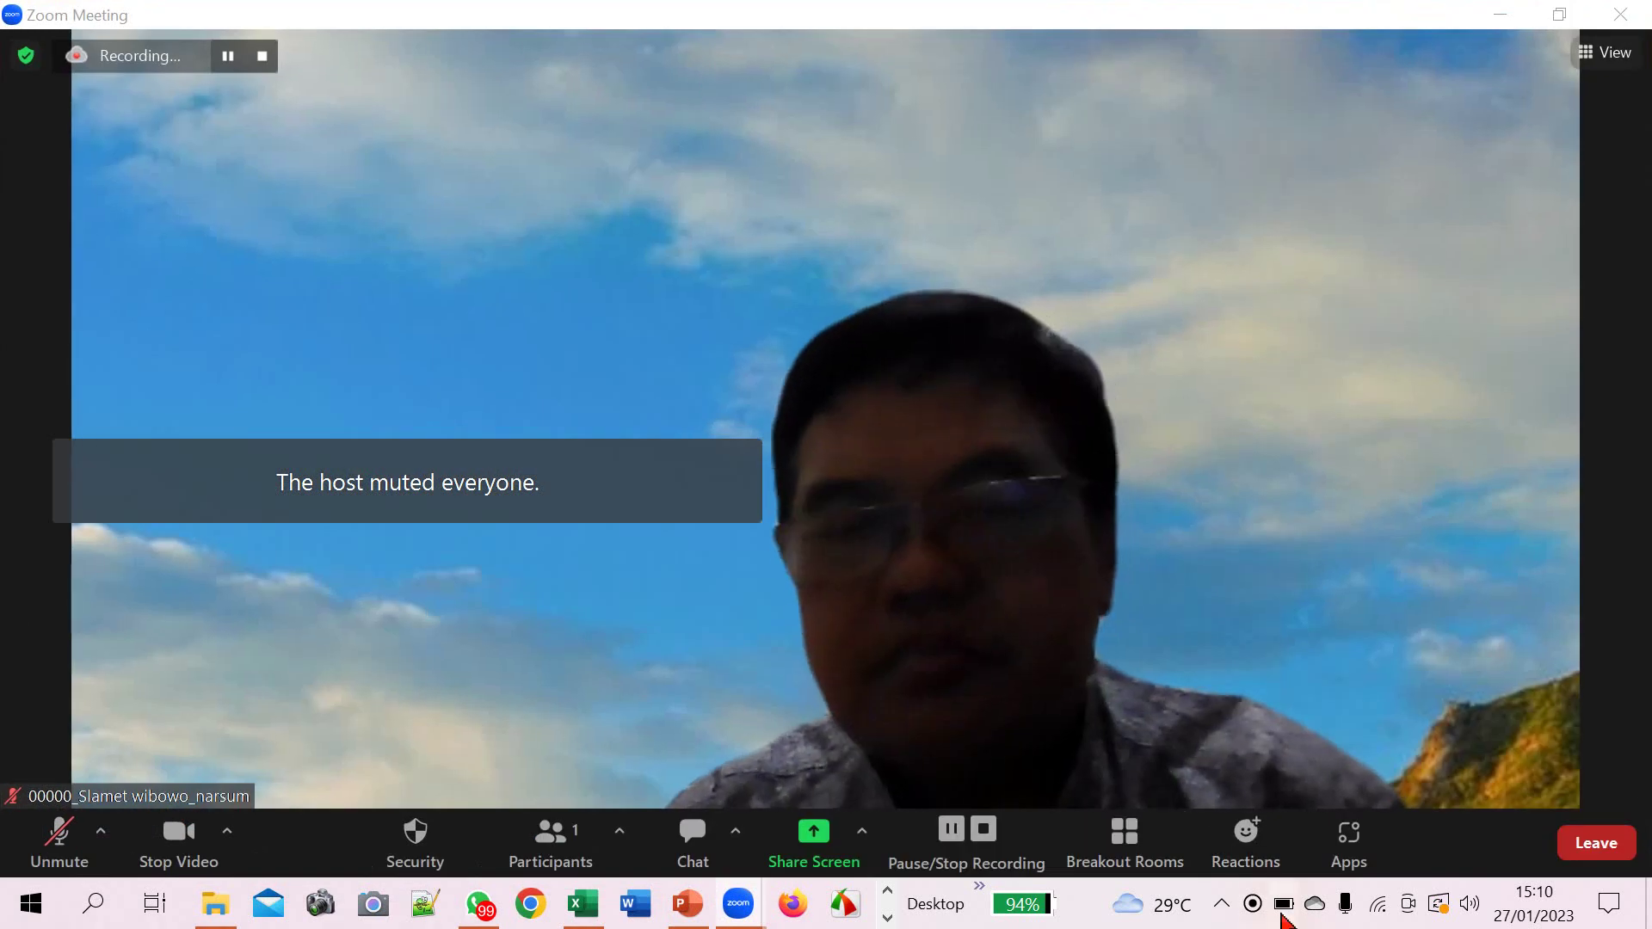
- Find Room 4 among the running breakout rooms, join it, and unmute the microphone
left_click(1077, 867)
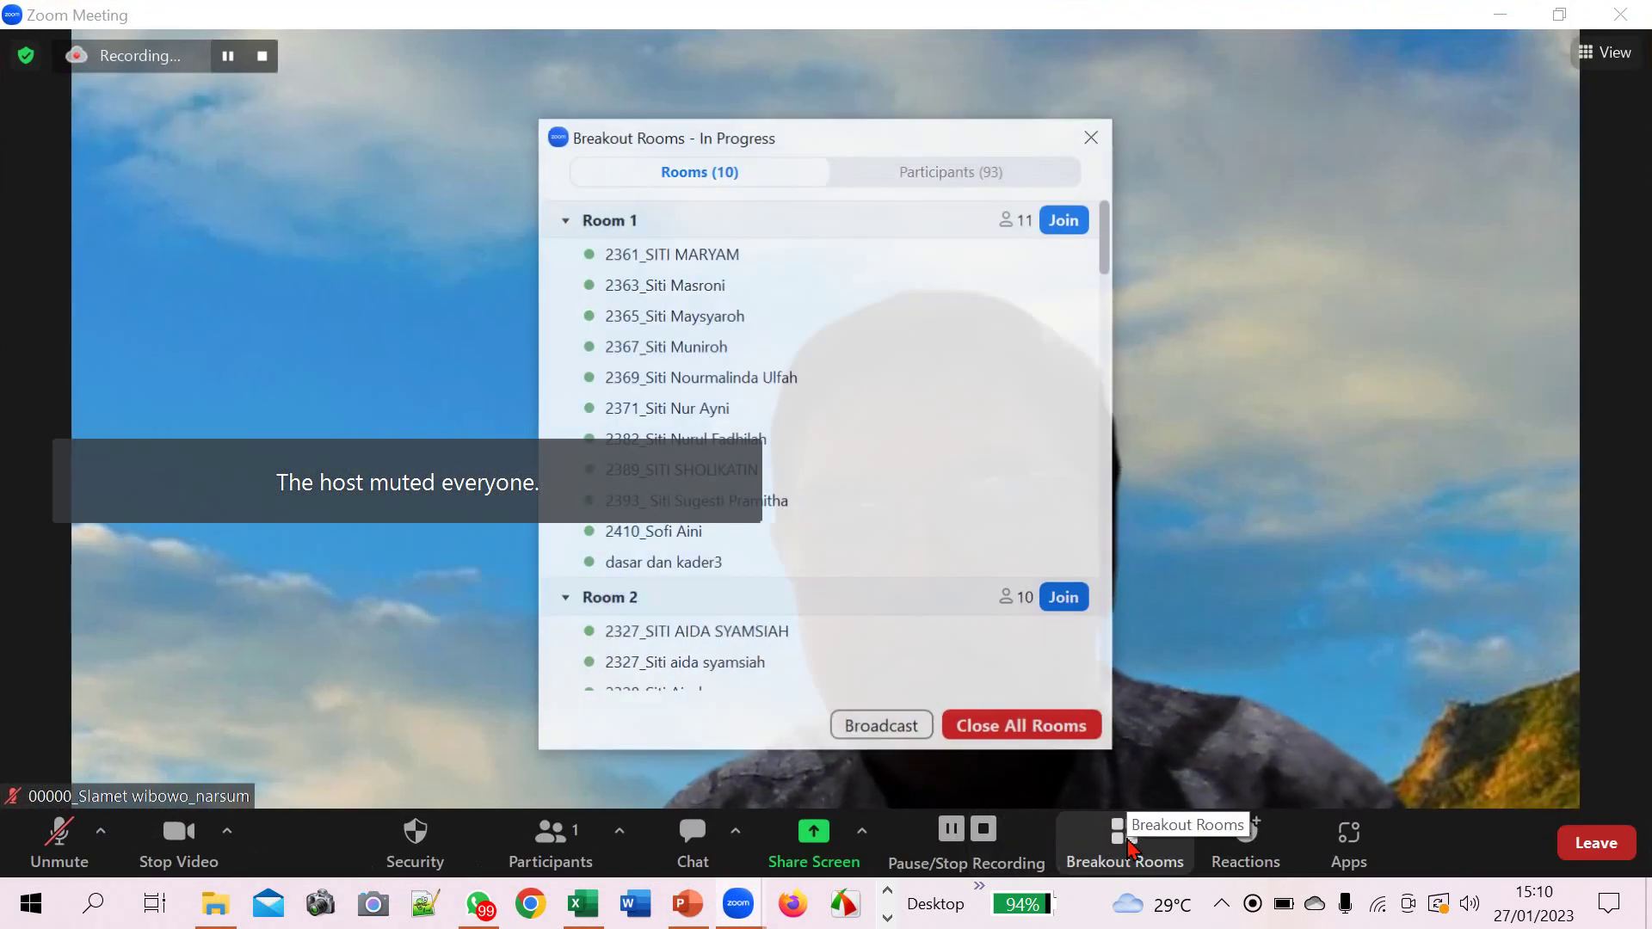
left_click_drag(1109, 247, 1119, 351)
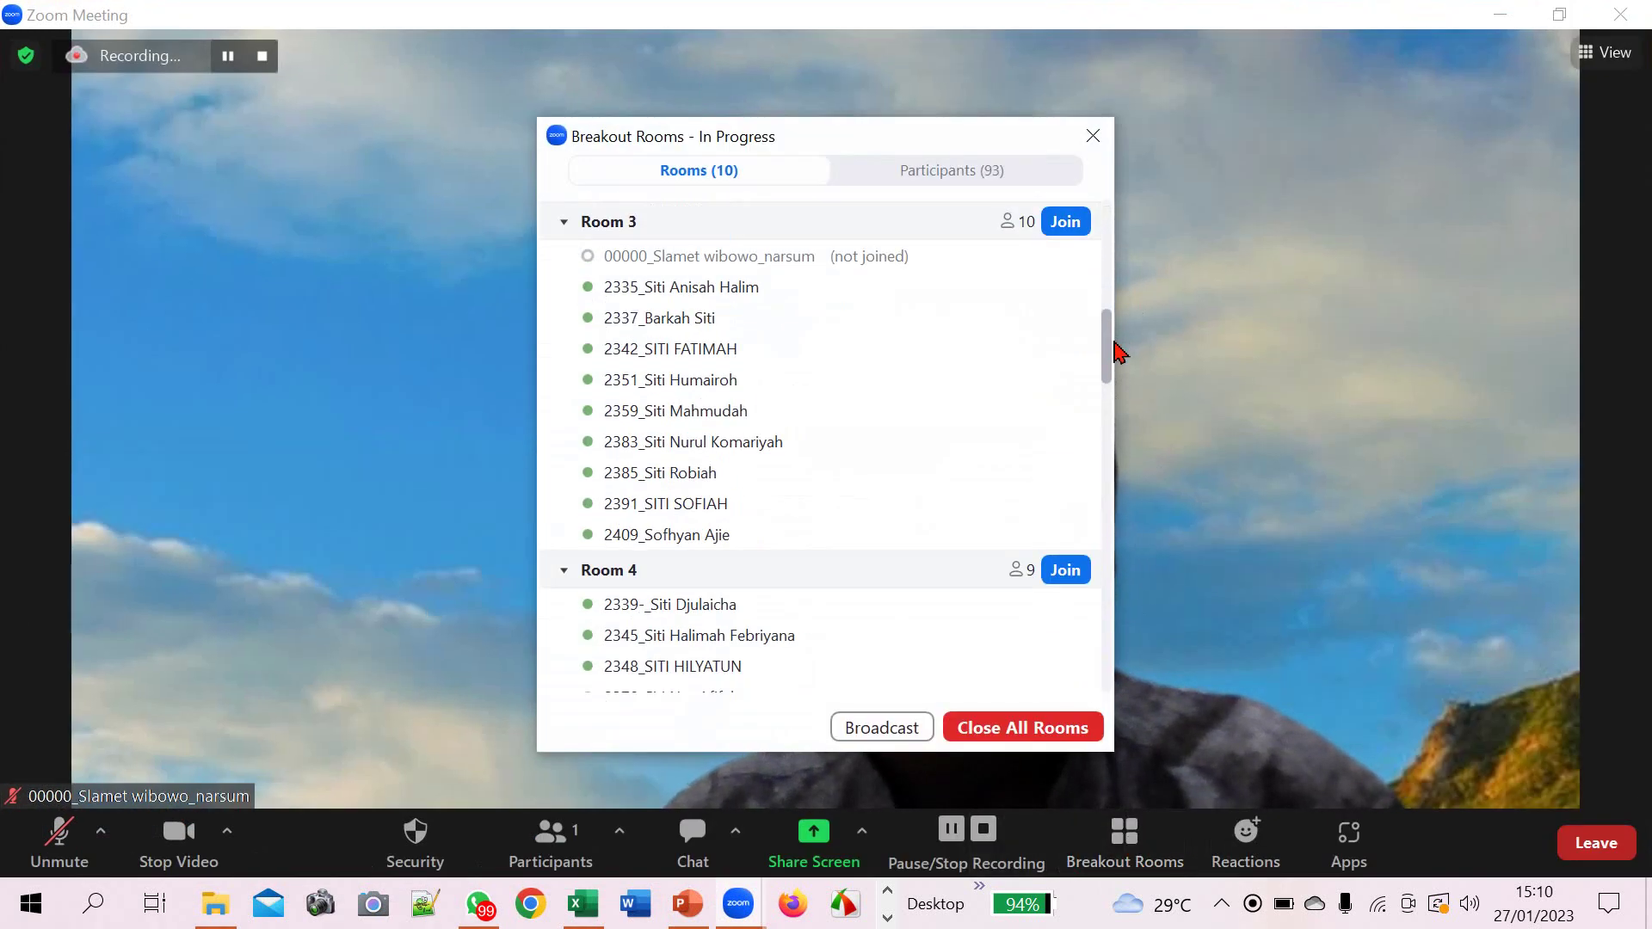
left_click(1064, 571)
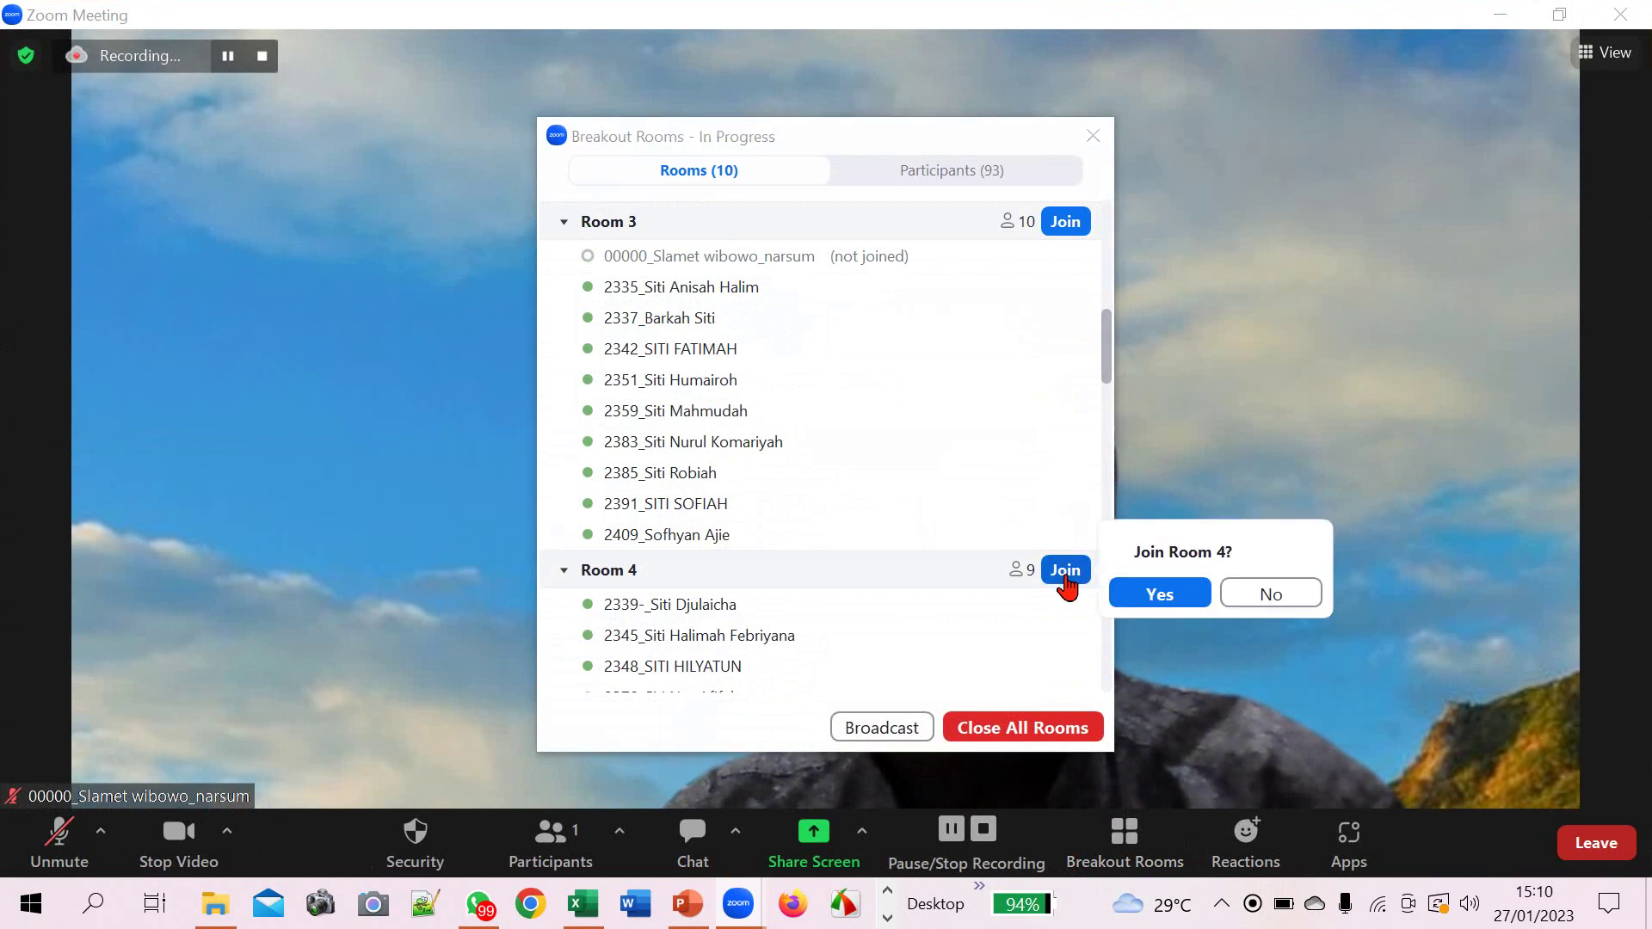
left_click(1184, 600)
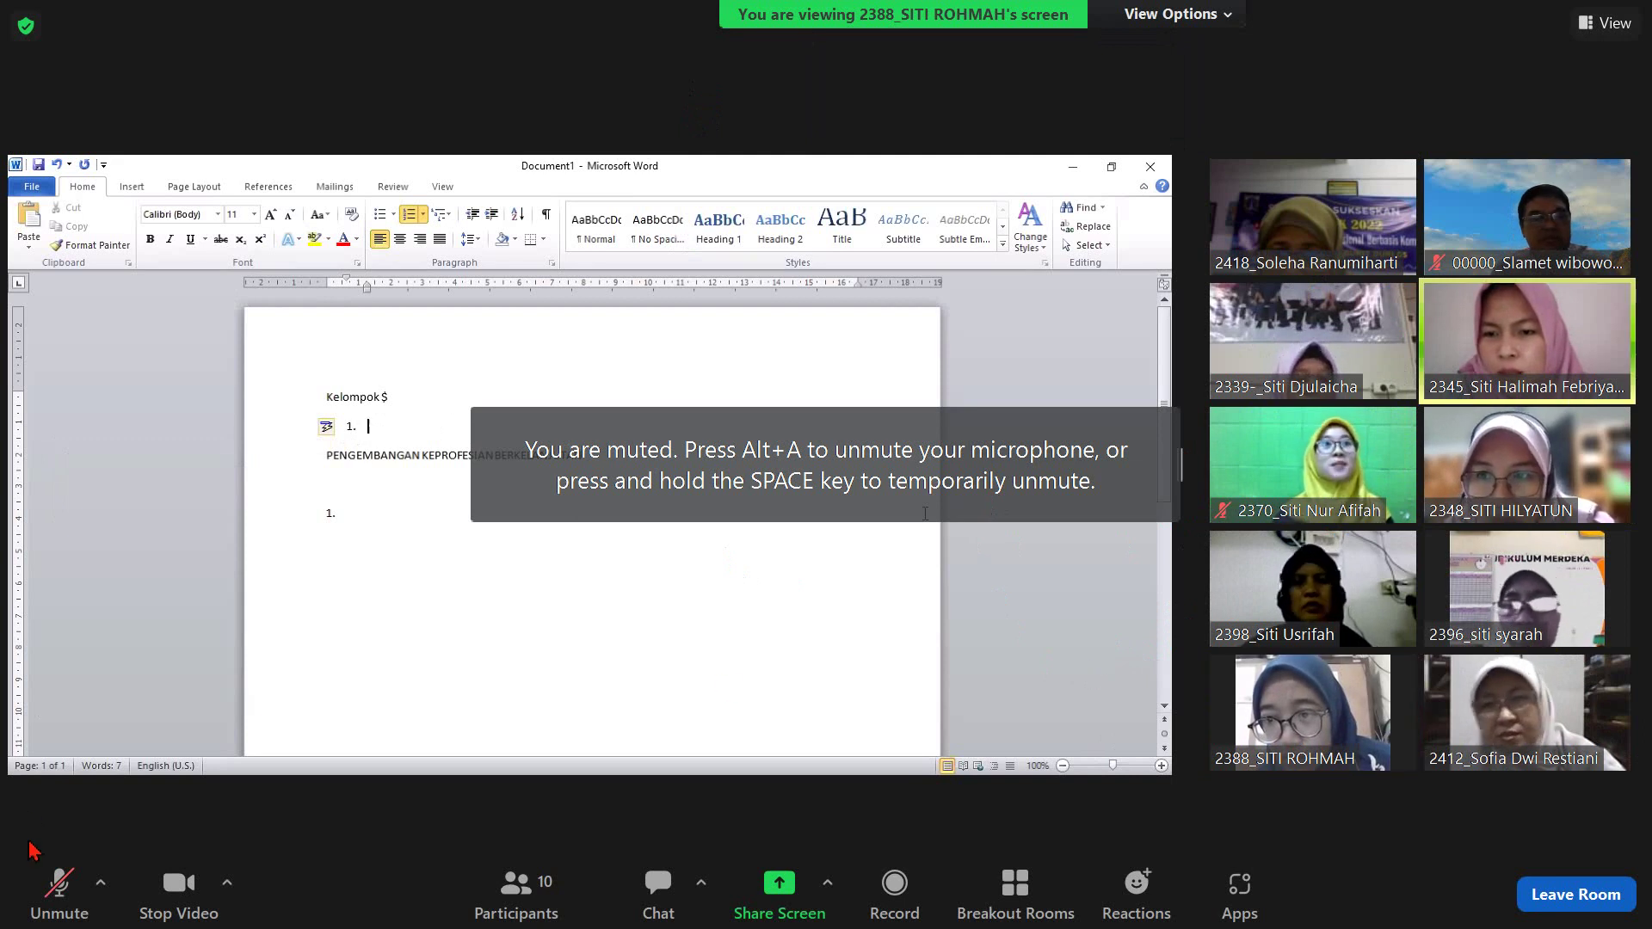
left_click(57, 886)
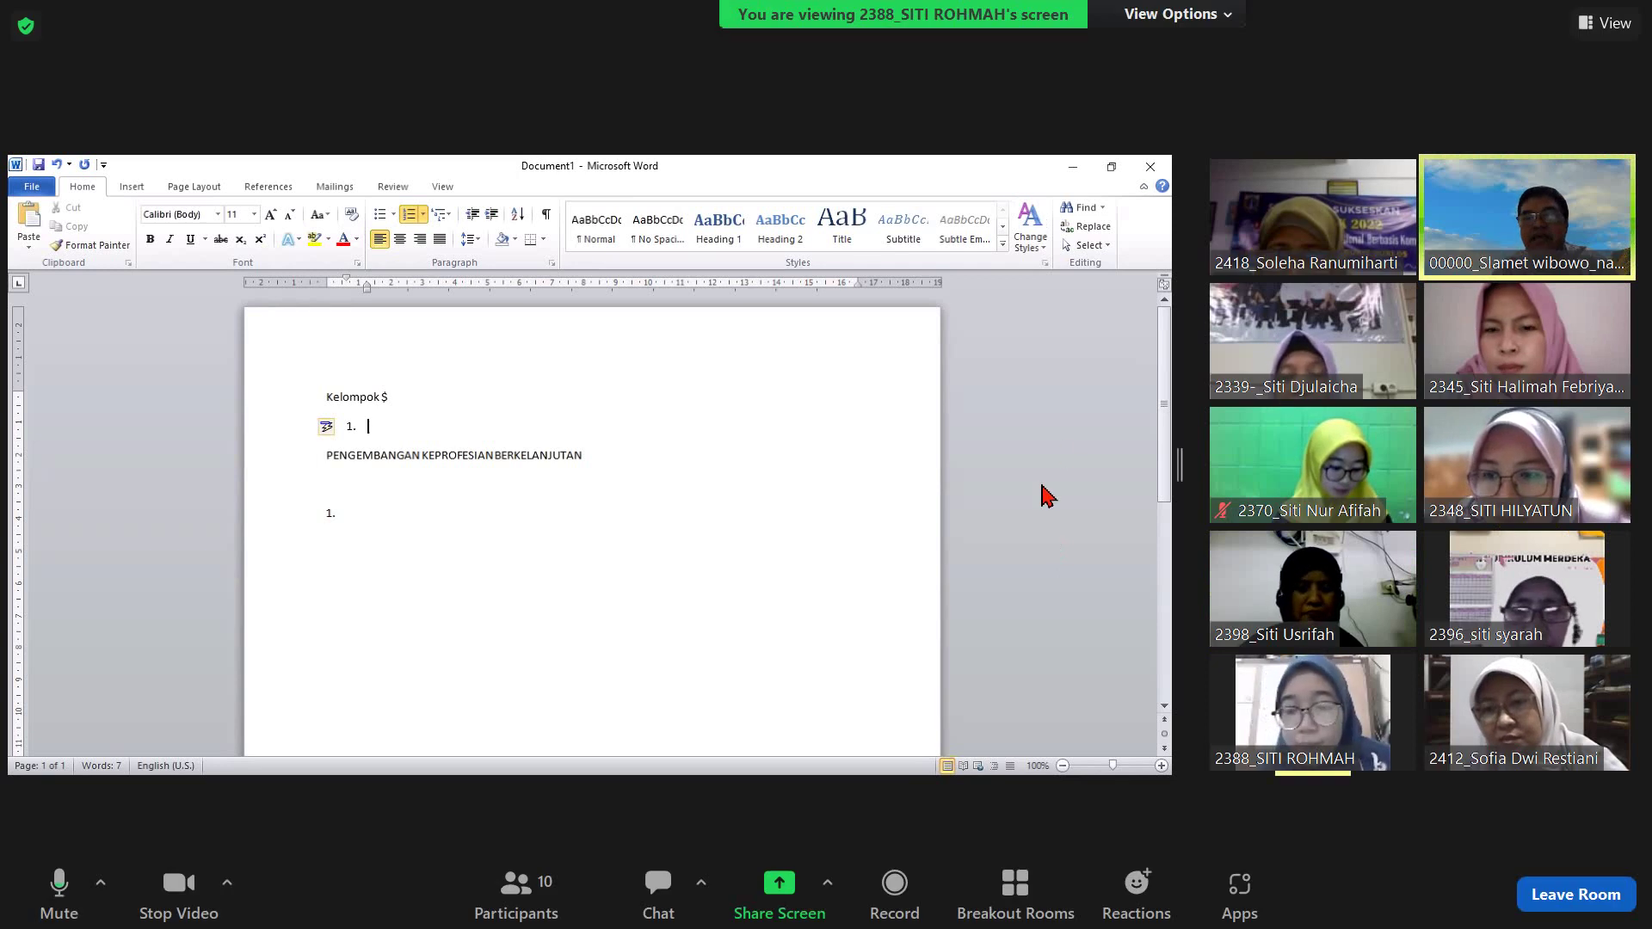
- Leave breakout Room 4 and return to the main session
left_click(1567, 899)
left_click(1534, 807)
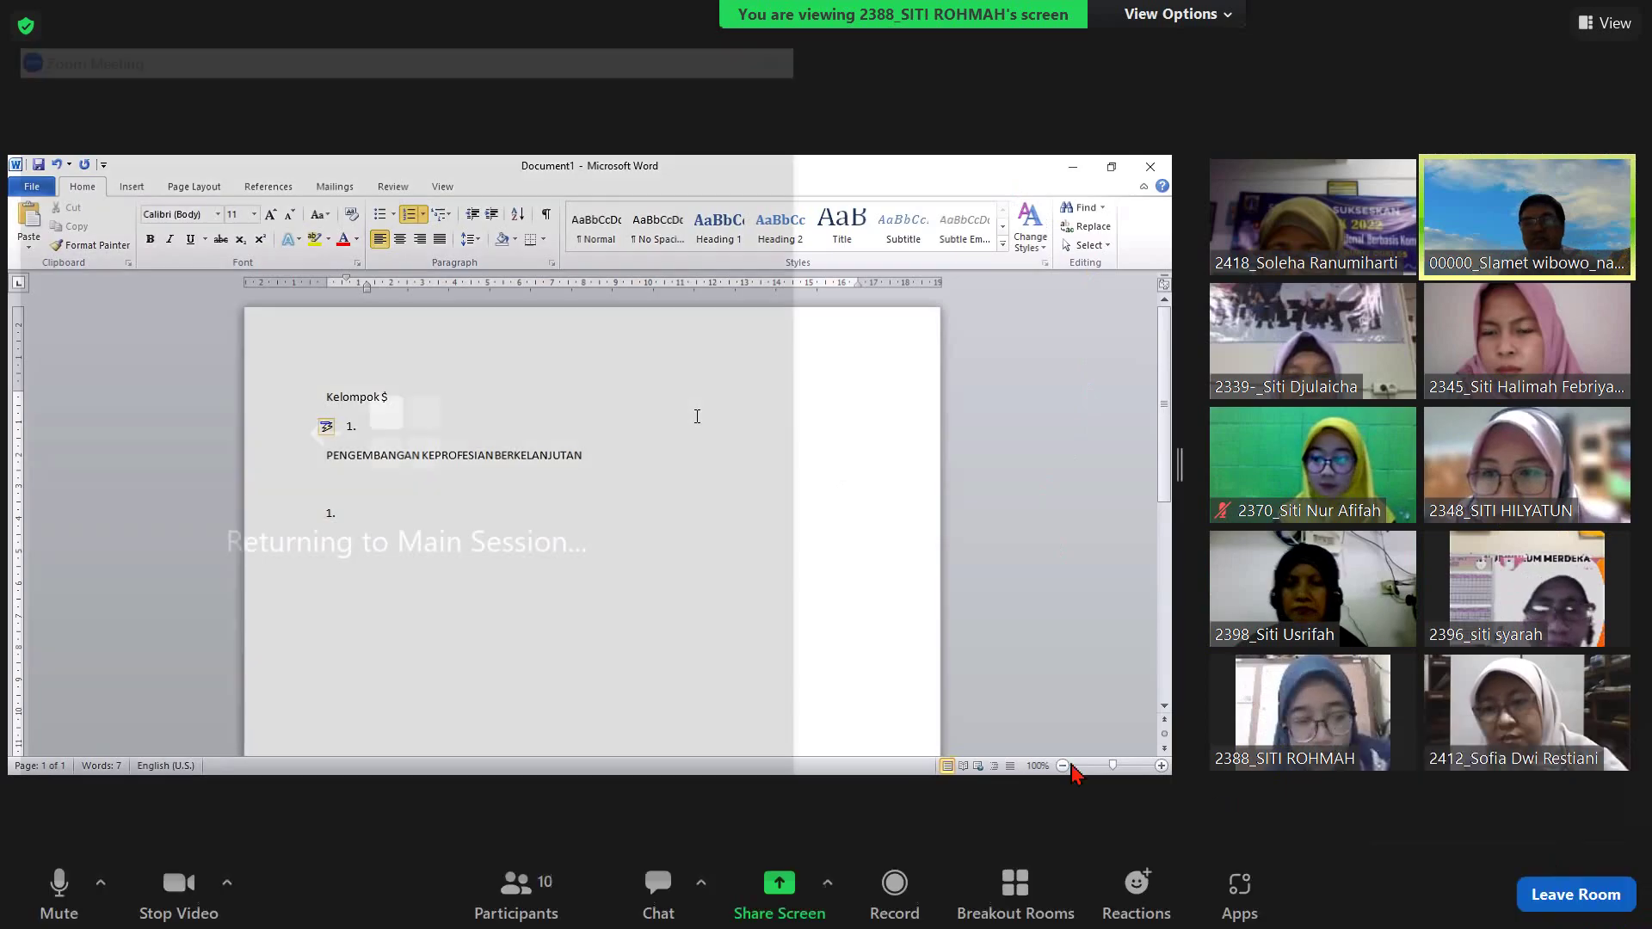